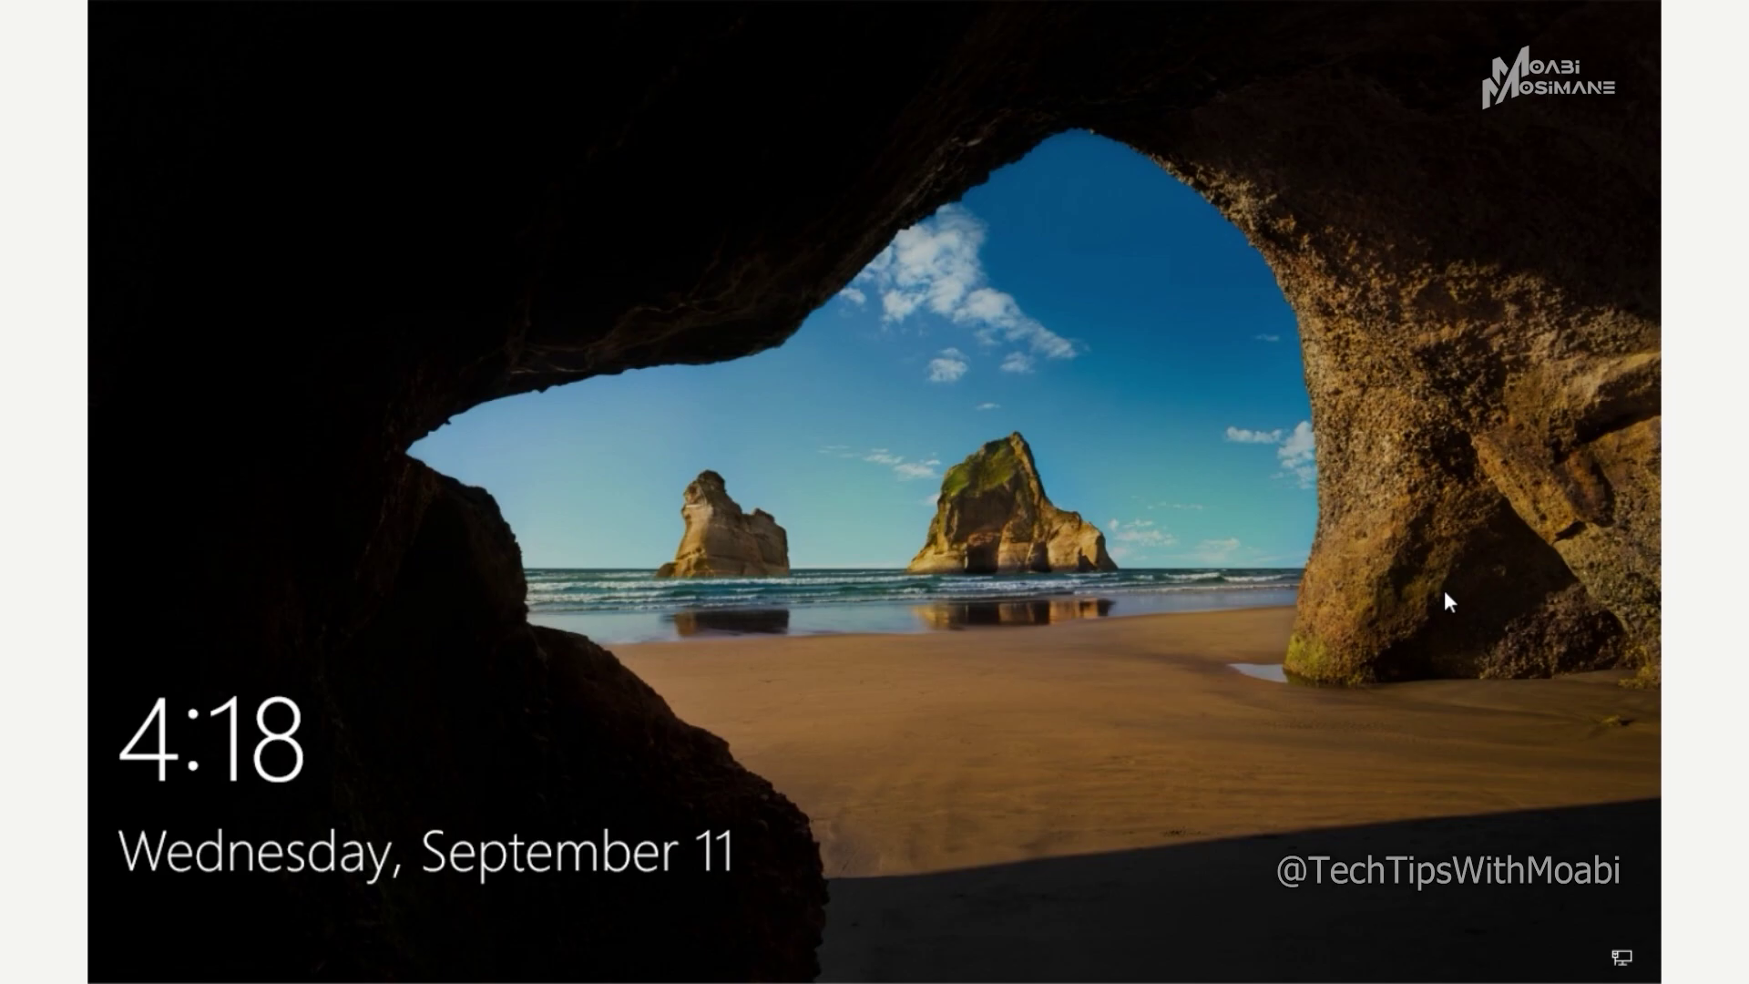
- Dismiss the Windows 10 lock screen to show the Admin sign-in prompt
left_click(1445, 593)
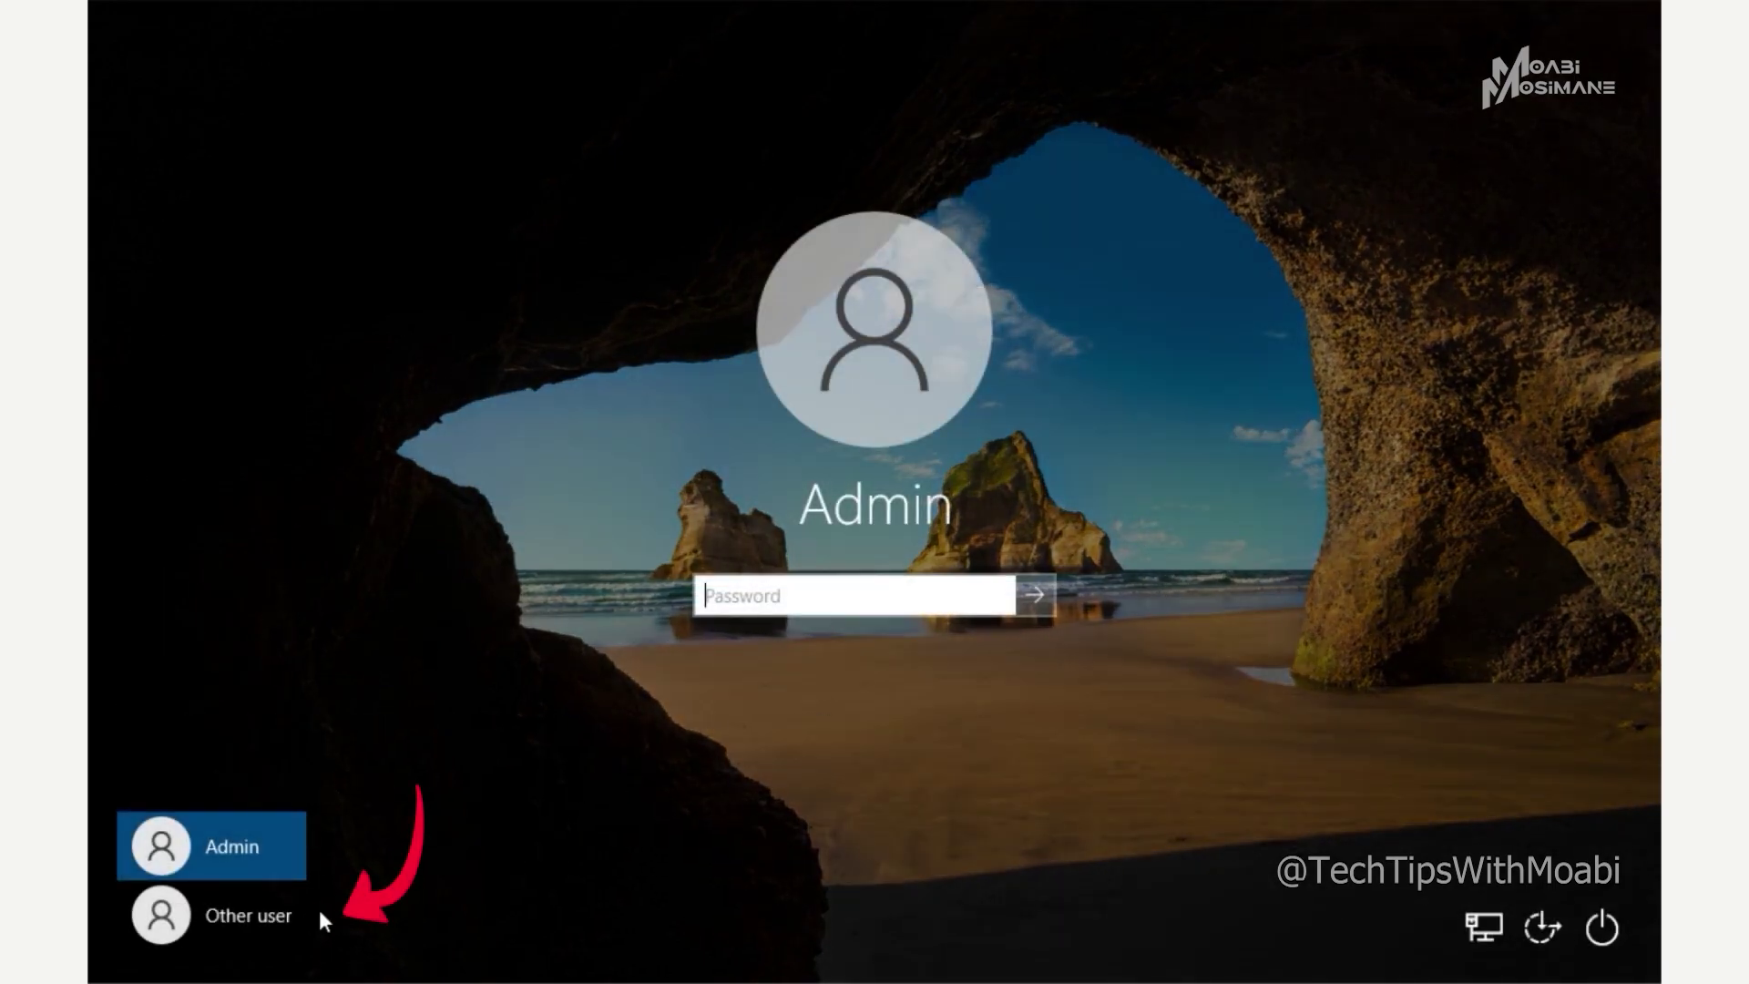
- Sign in through Other user with the TechTipsWithMoabi.com domain administrator account and its password
left_click(295, 914)
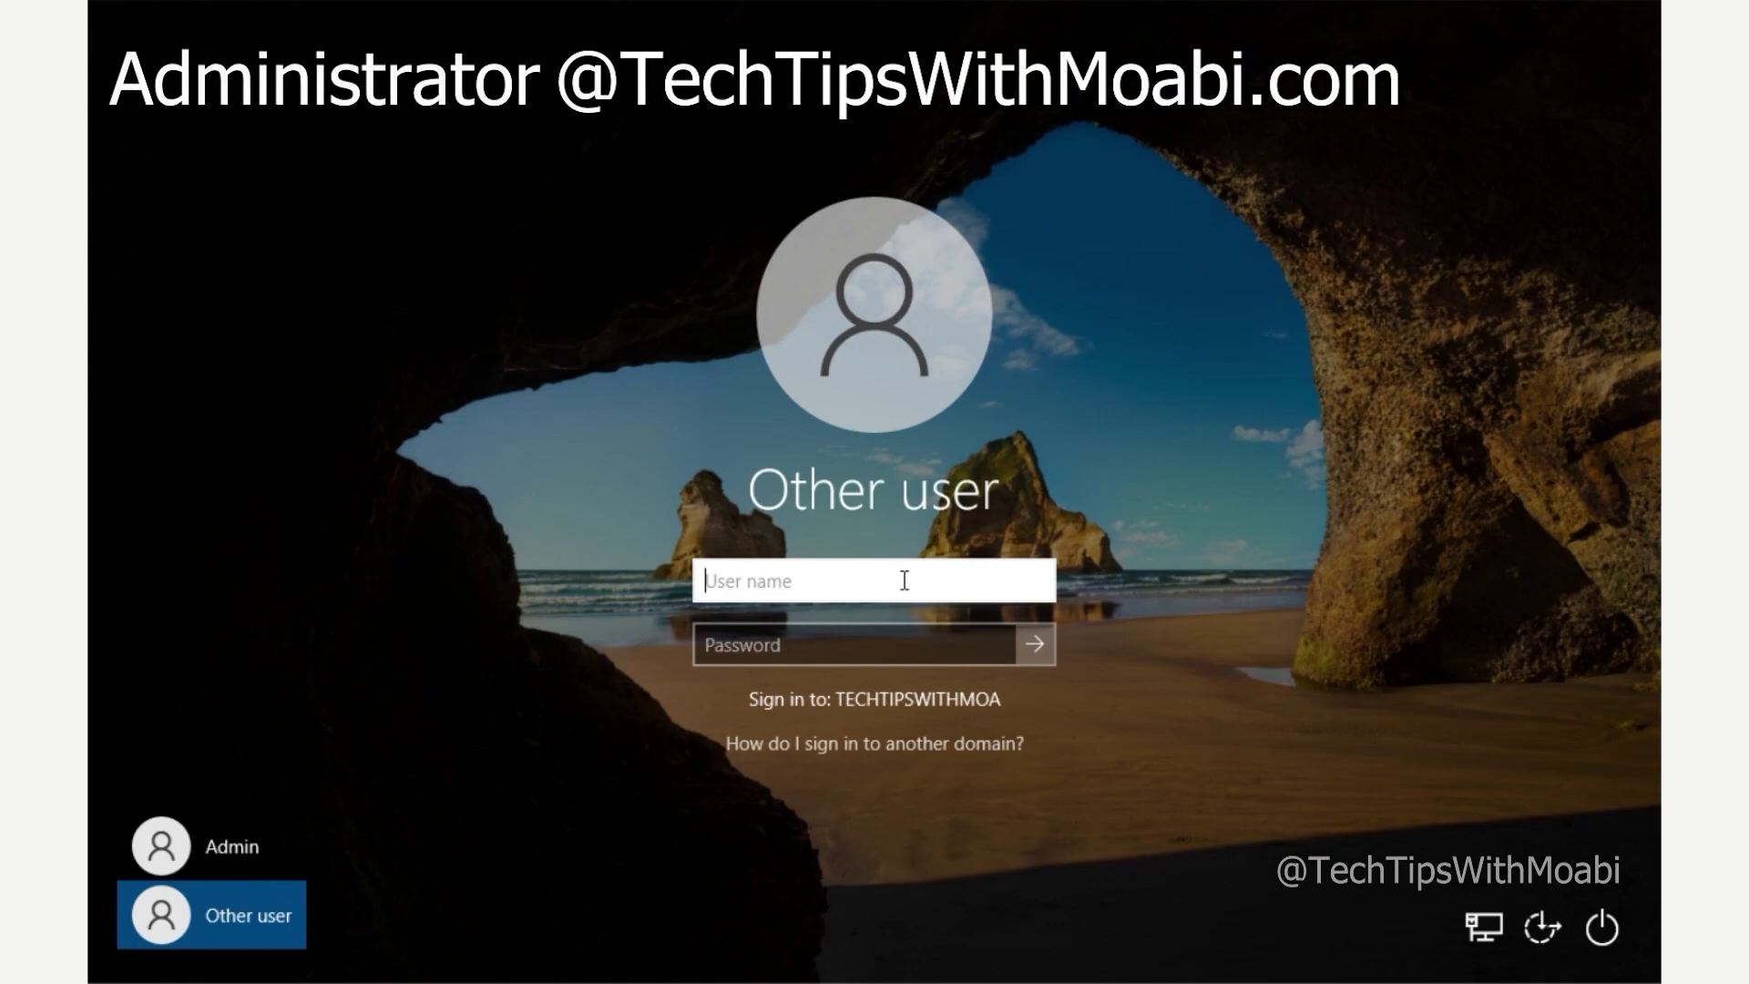
key("Tab")
type("••••••••")
key("Return")
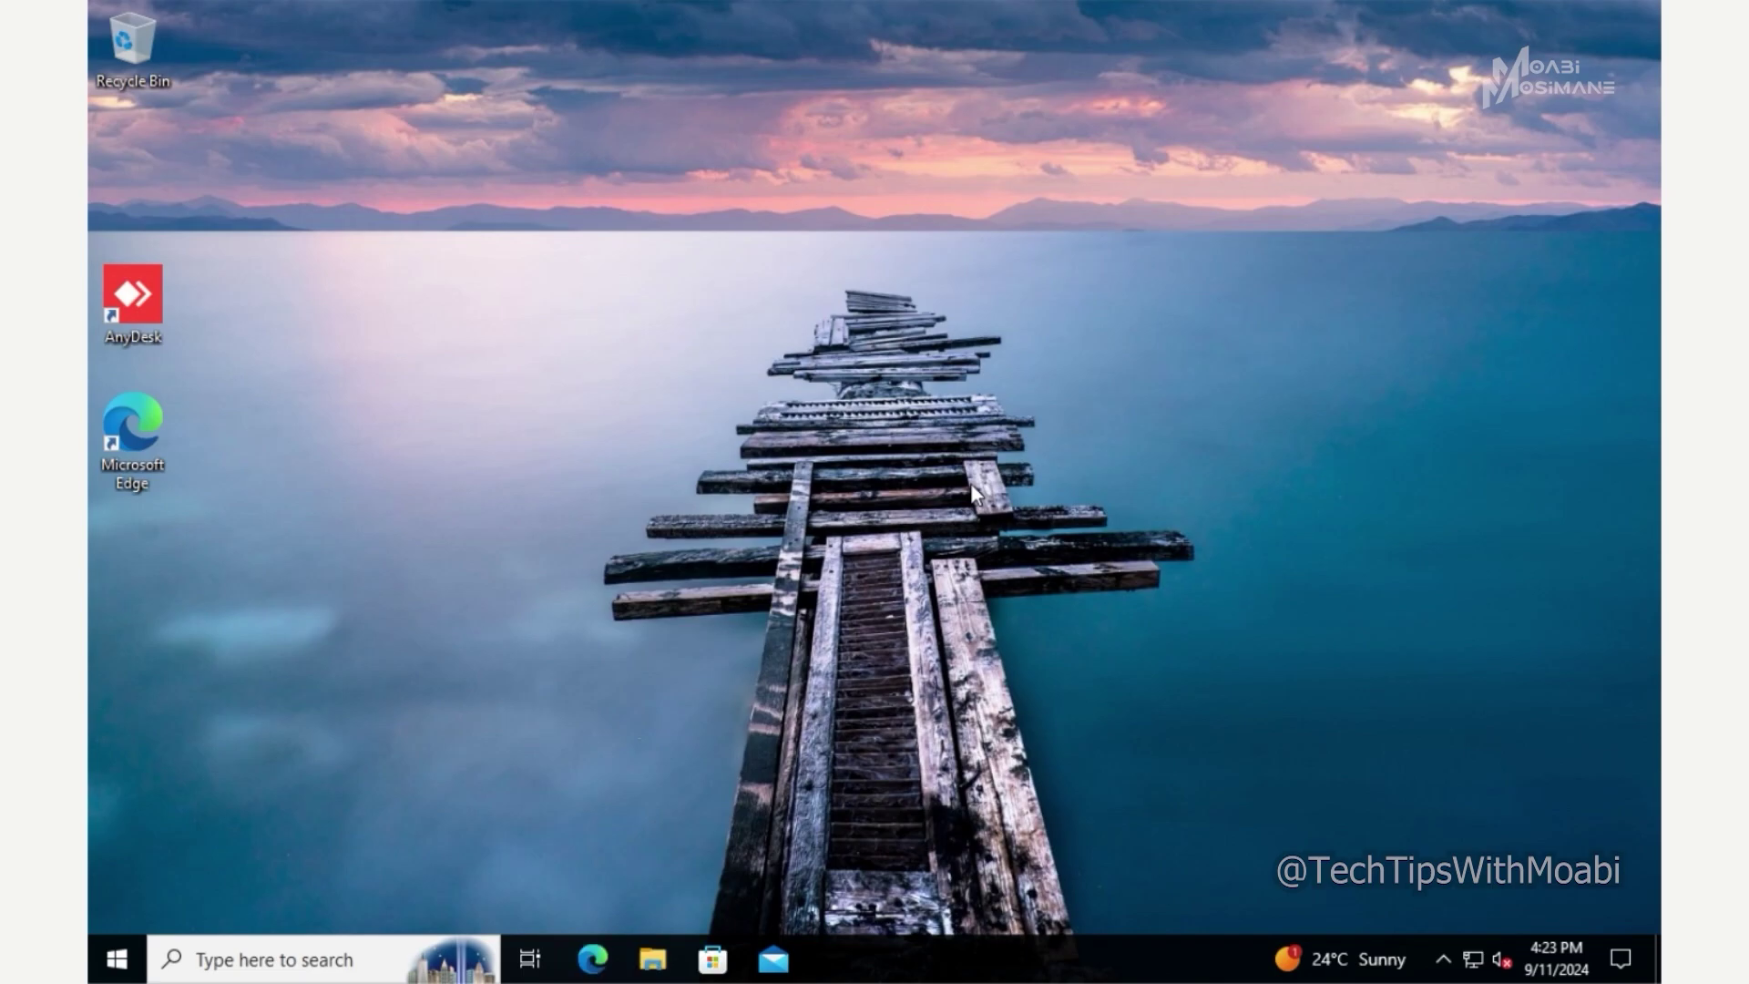
- Show this PC's device specifications on the Settings > System > About page
left_click(117, 958)
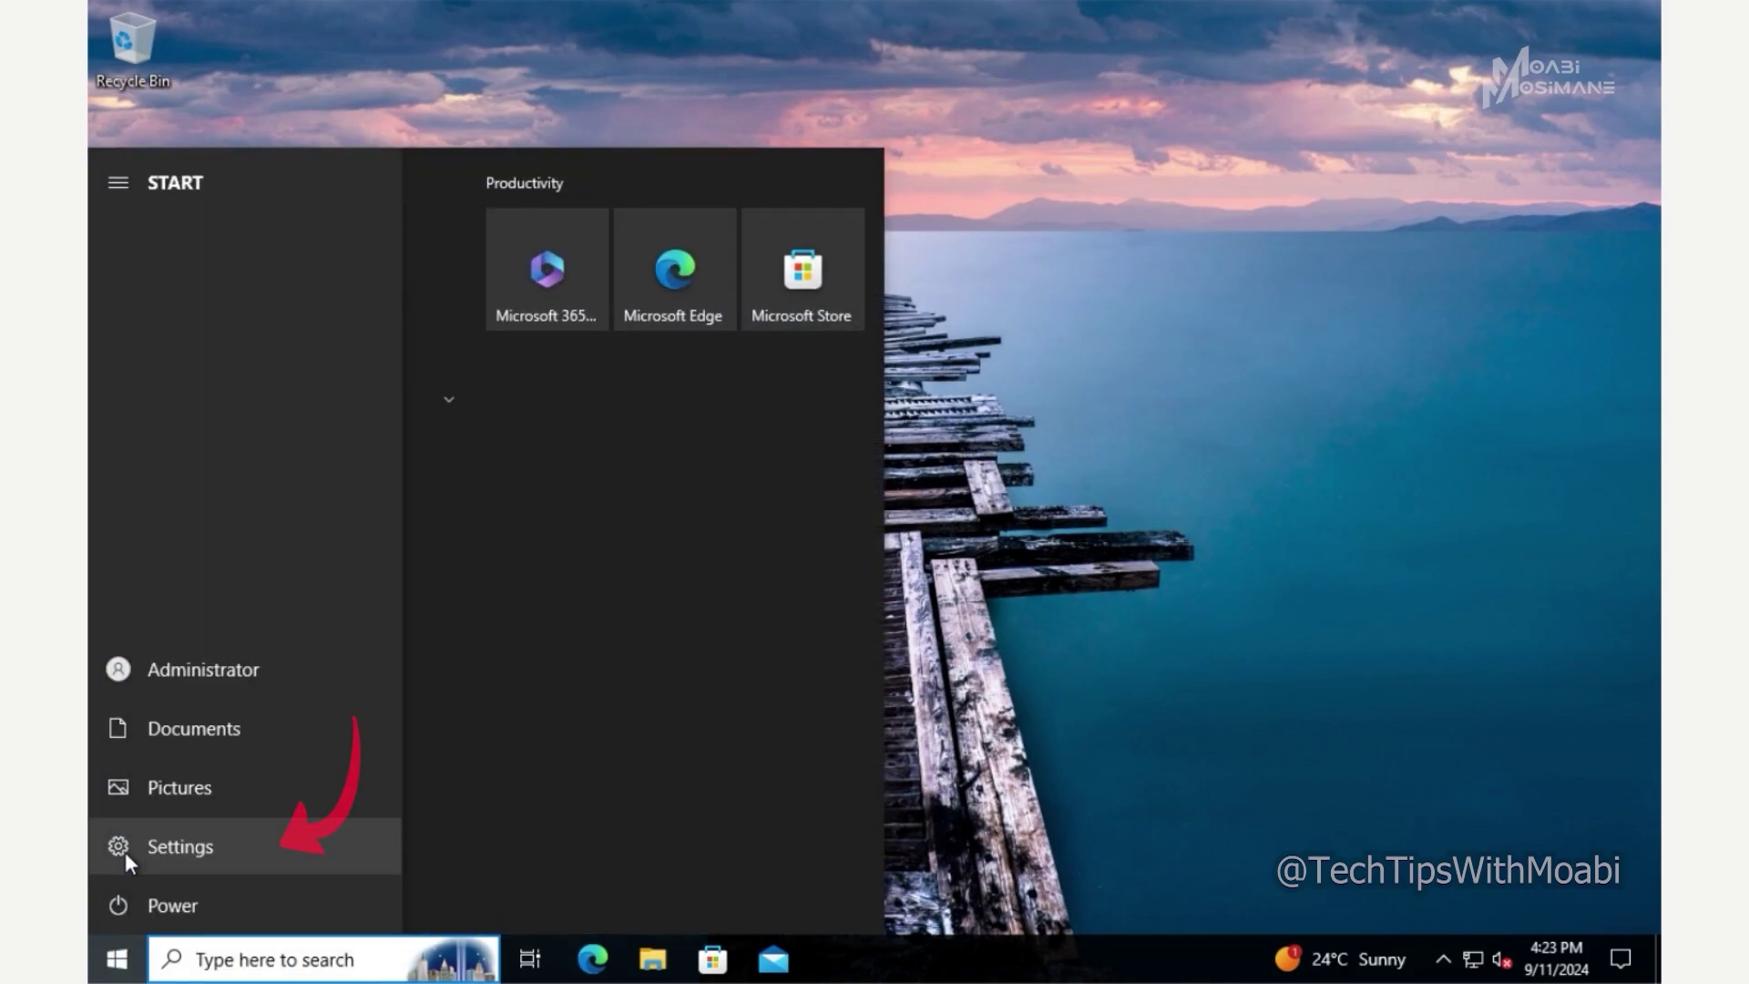
left_click(124, 853)
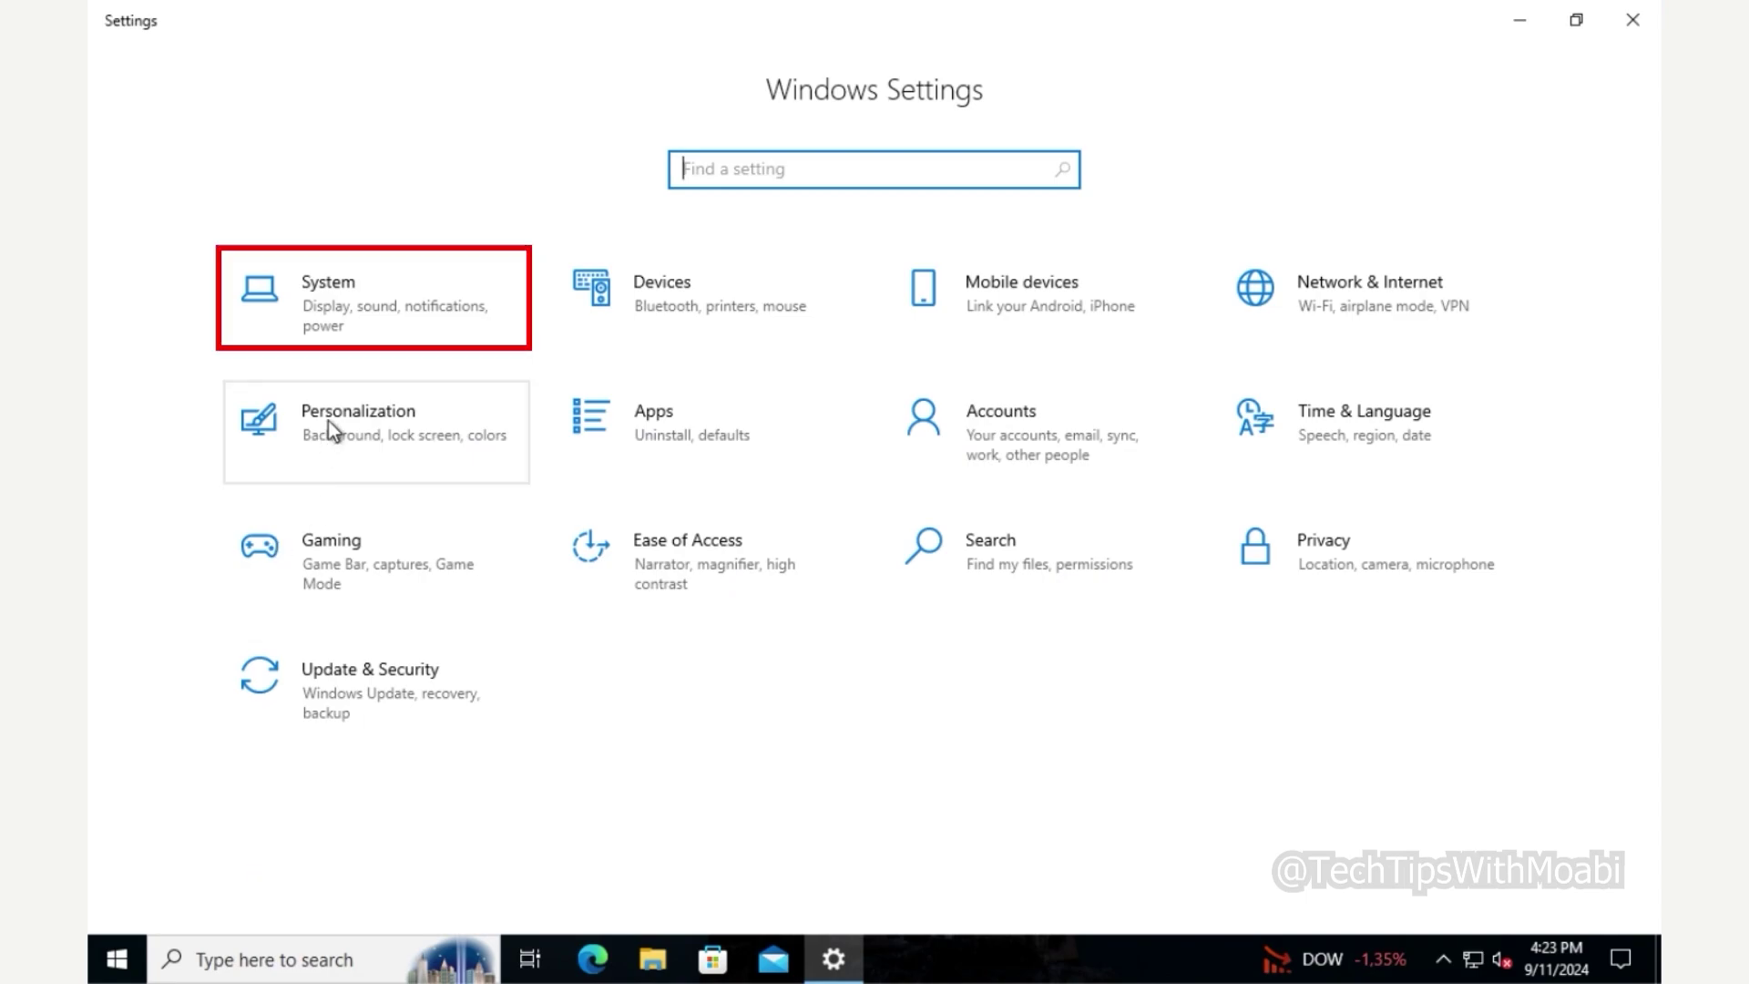
left_click(373, 336)
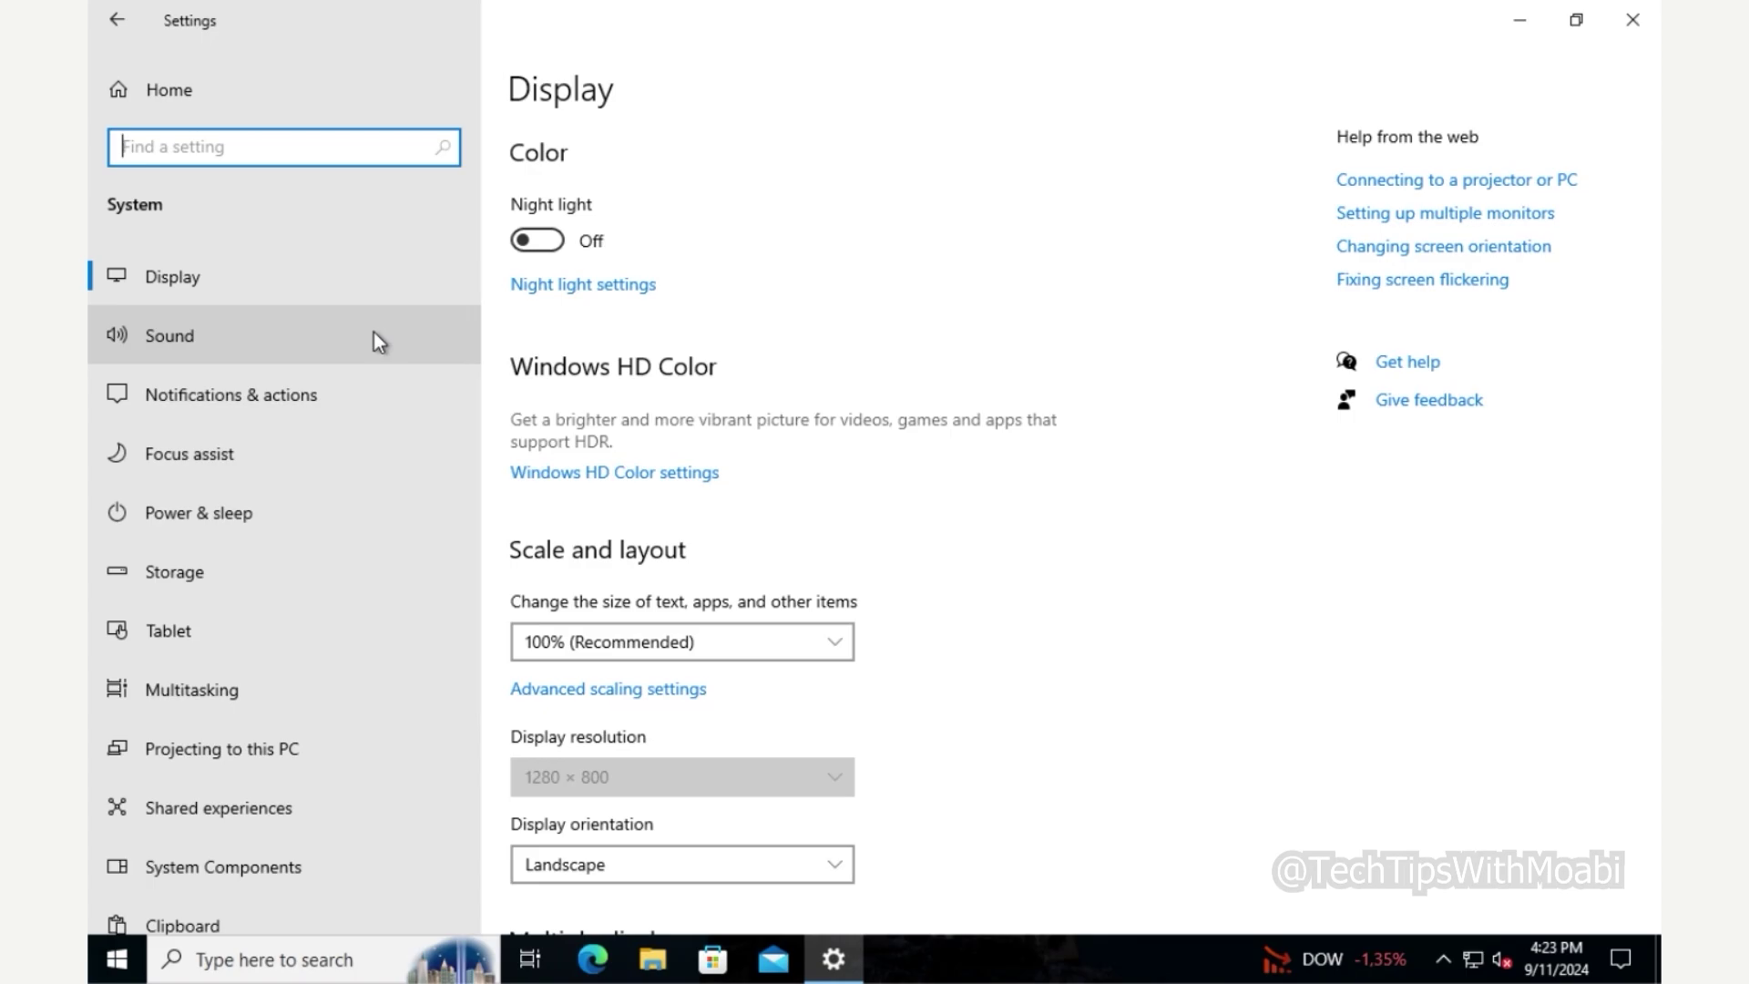
scroll(375, 333, "down", 3)
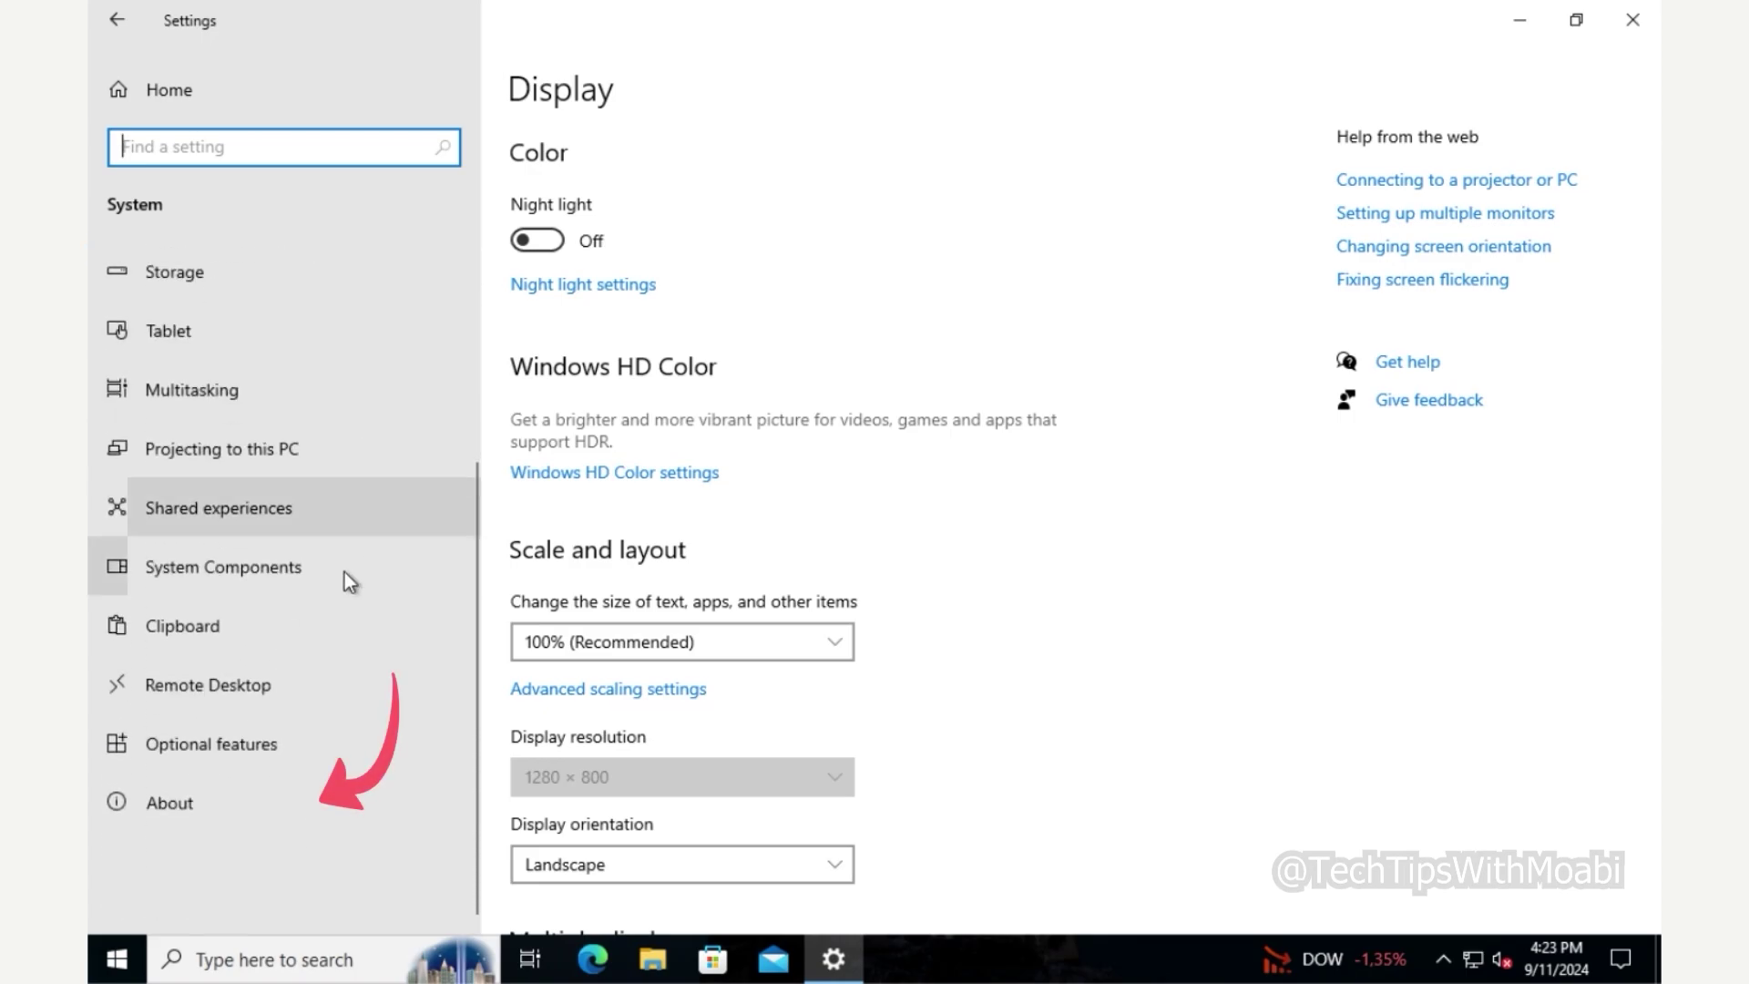
left_click(259, 791)
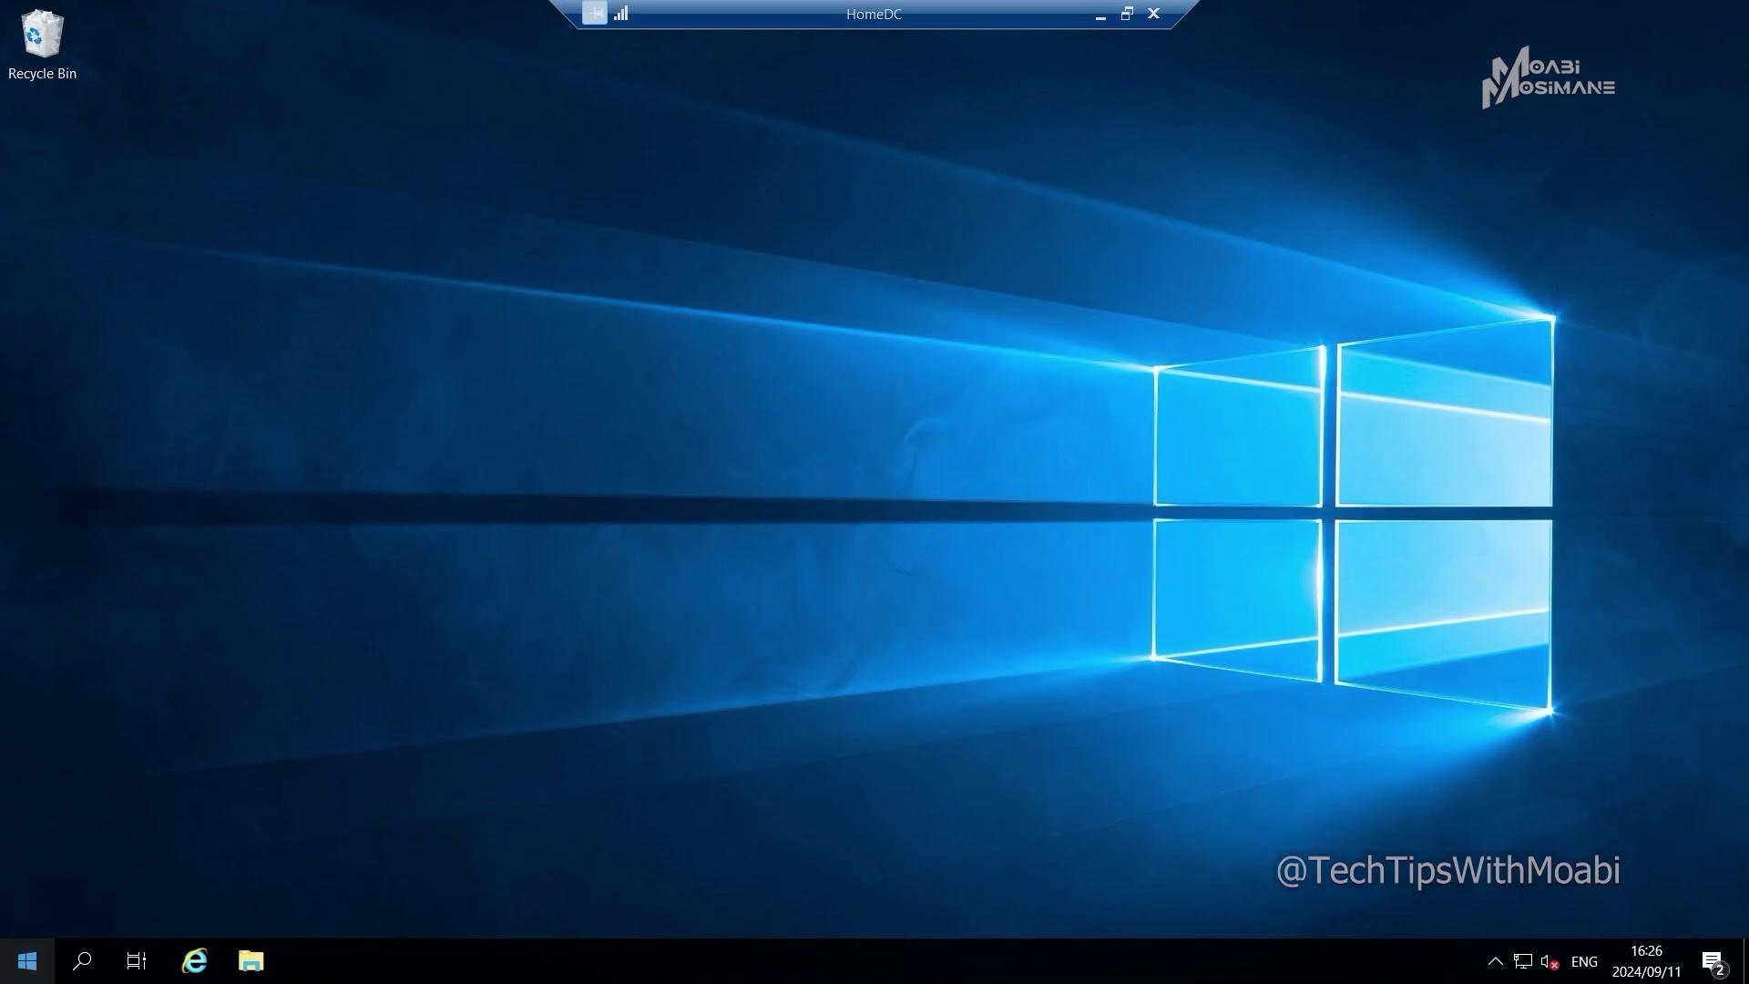
- On HomeDC, launch Server Manager and open Active Directory Users and Computers from its Tools menu
left_click(28, 961)
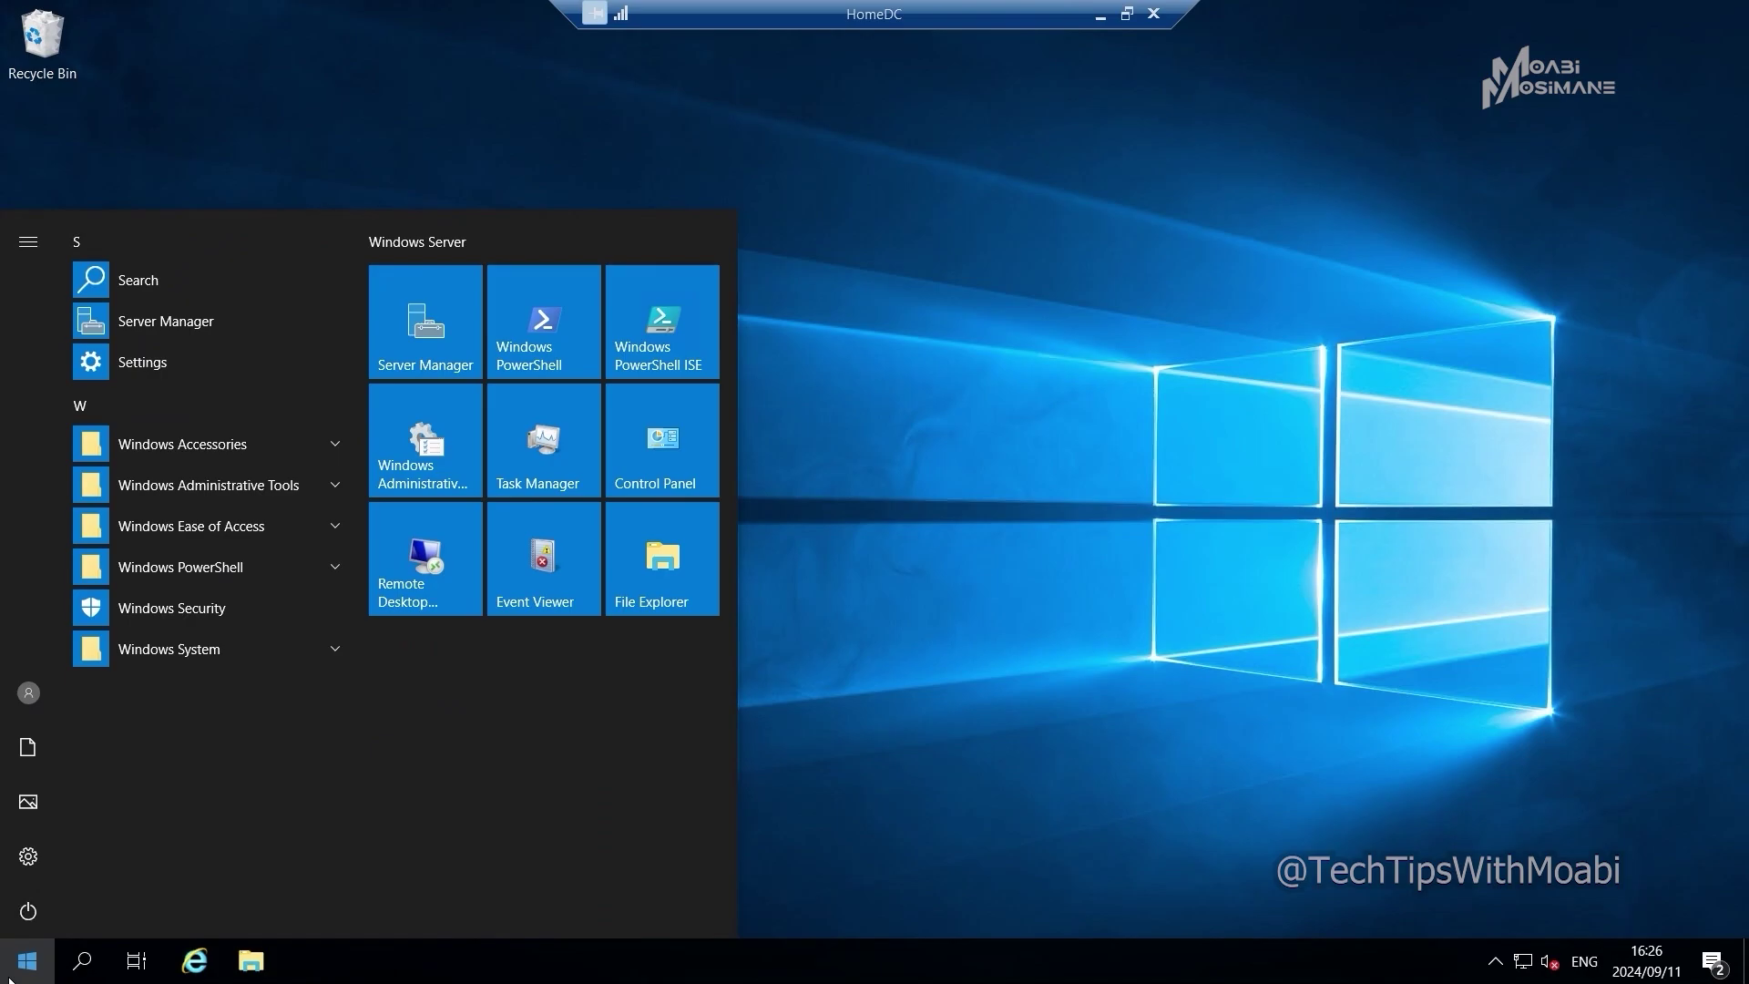
left_click(418, 338)
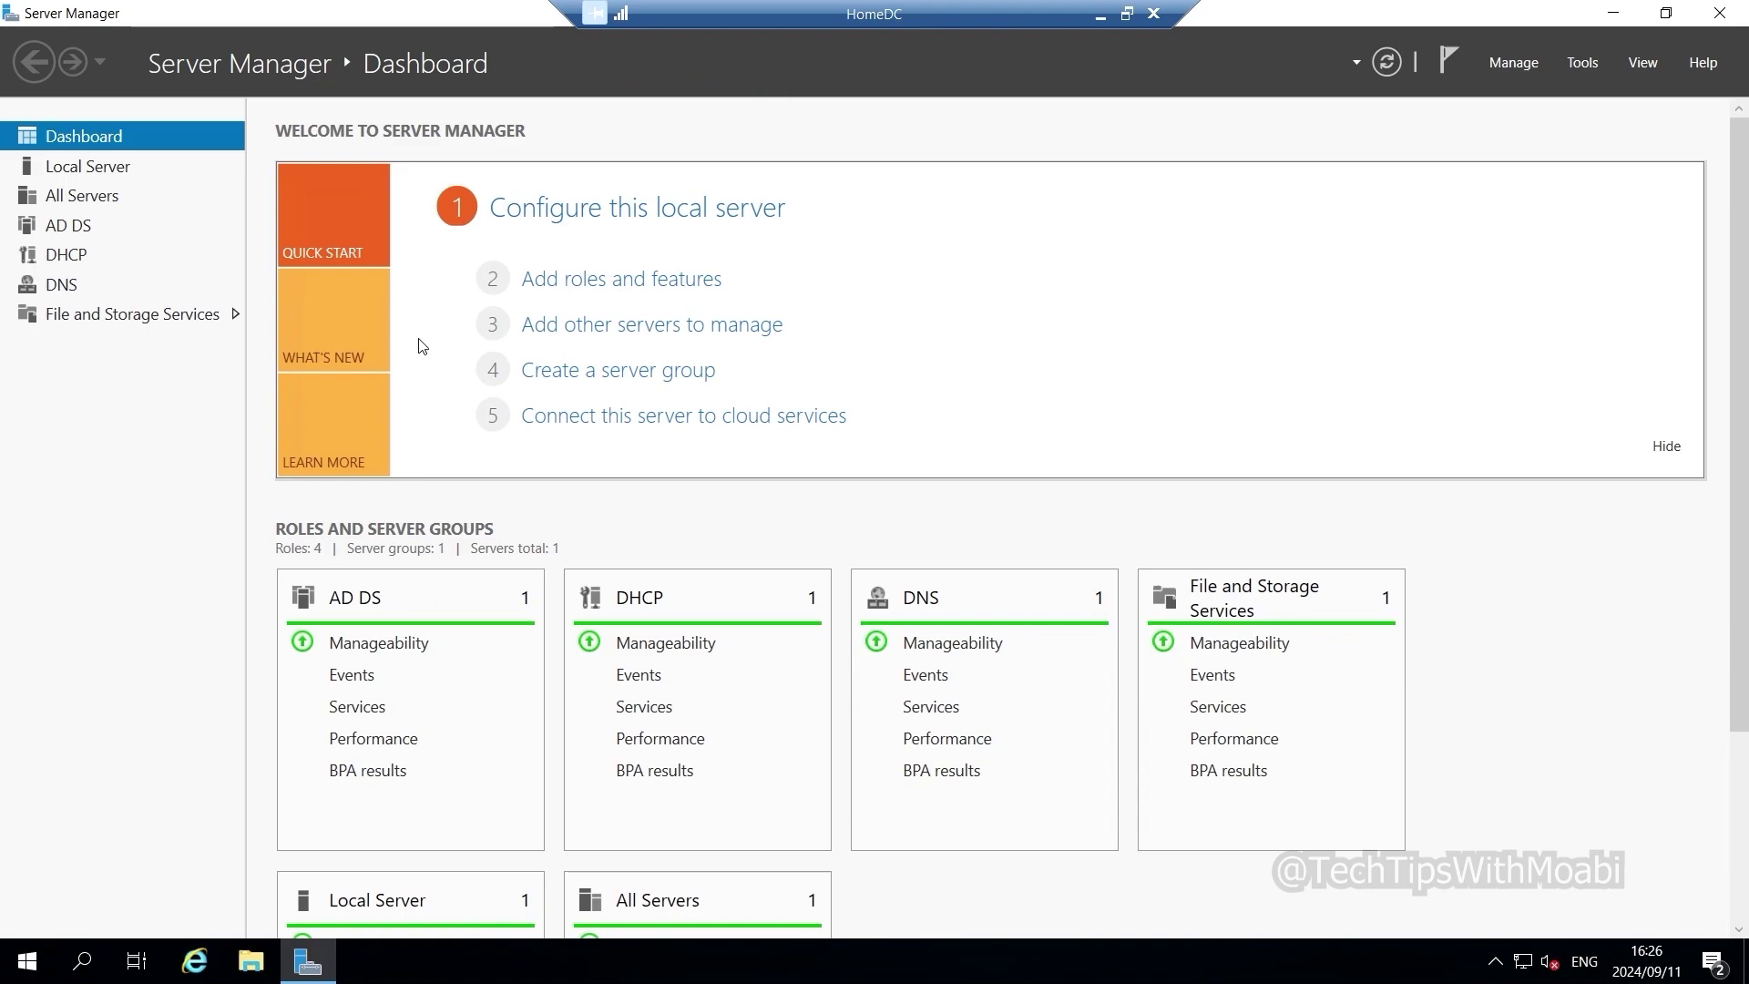
left_click(1582, 63)
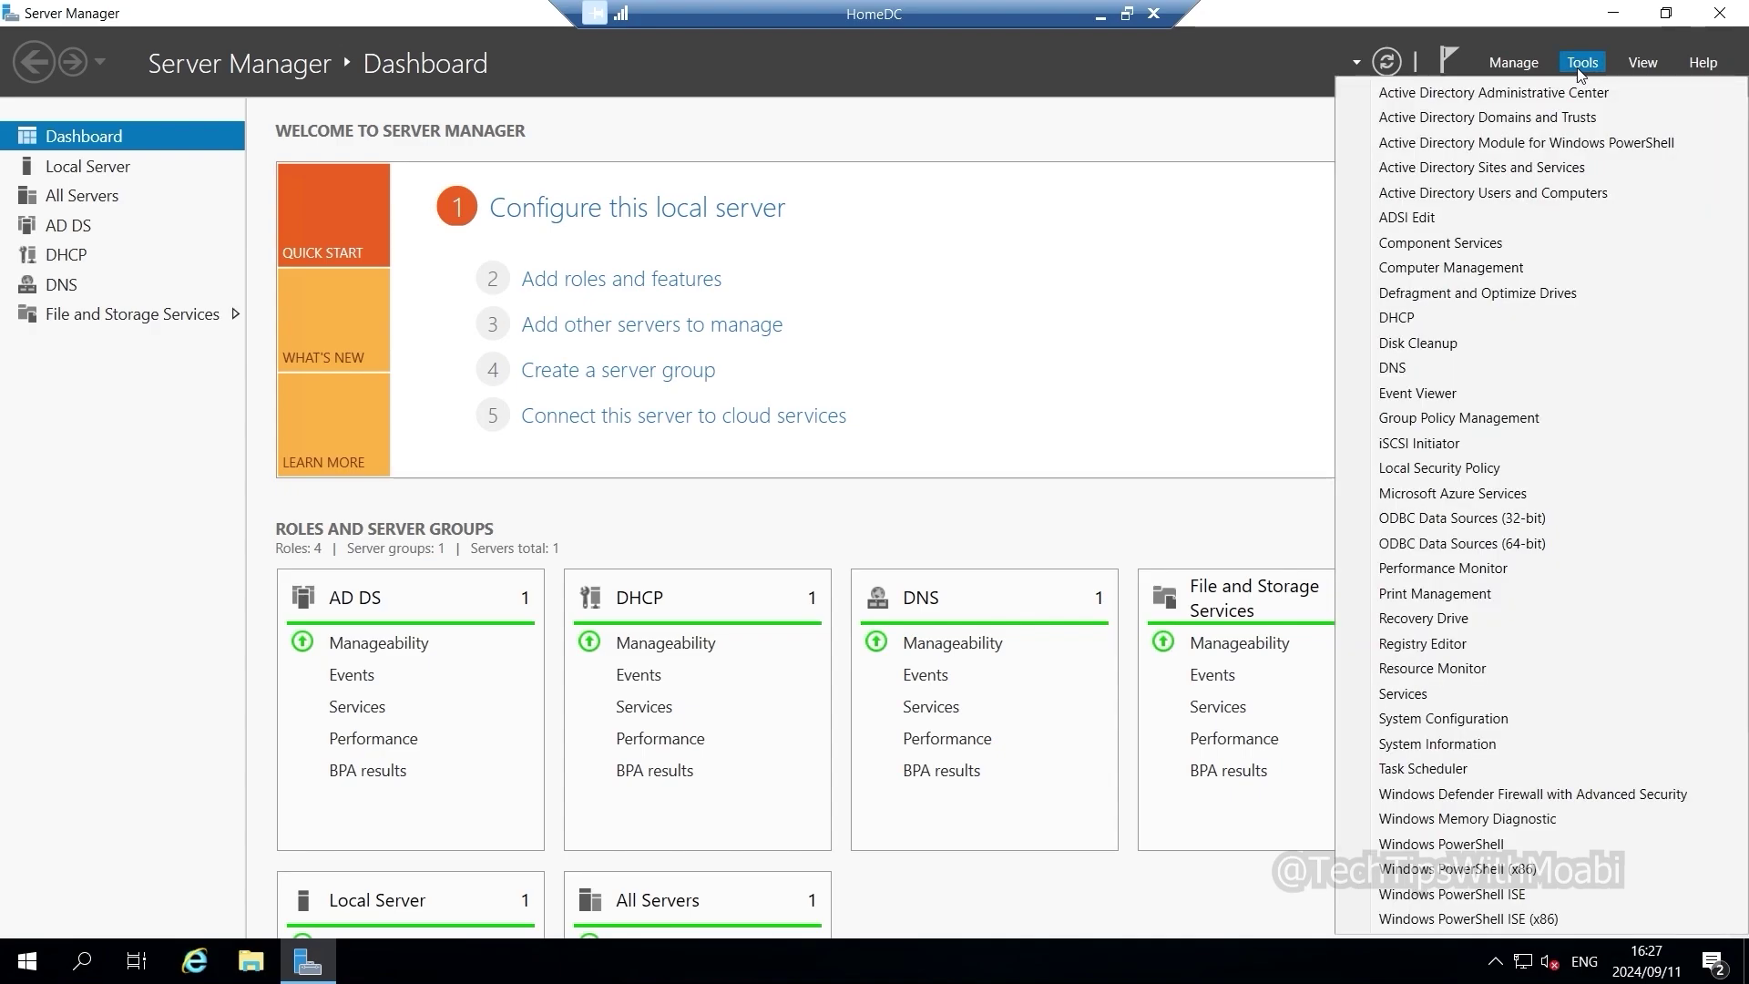
left_click(1633, 192)
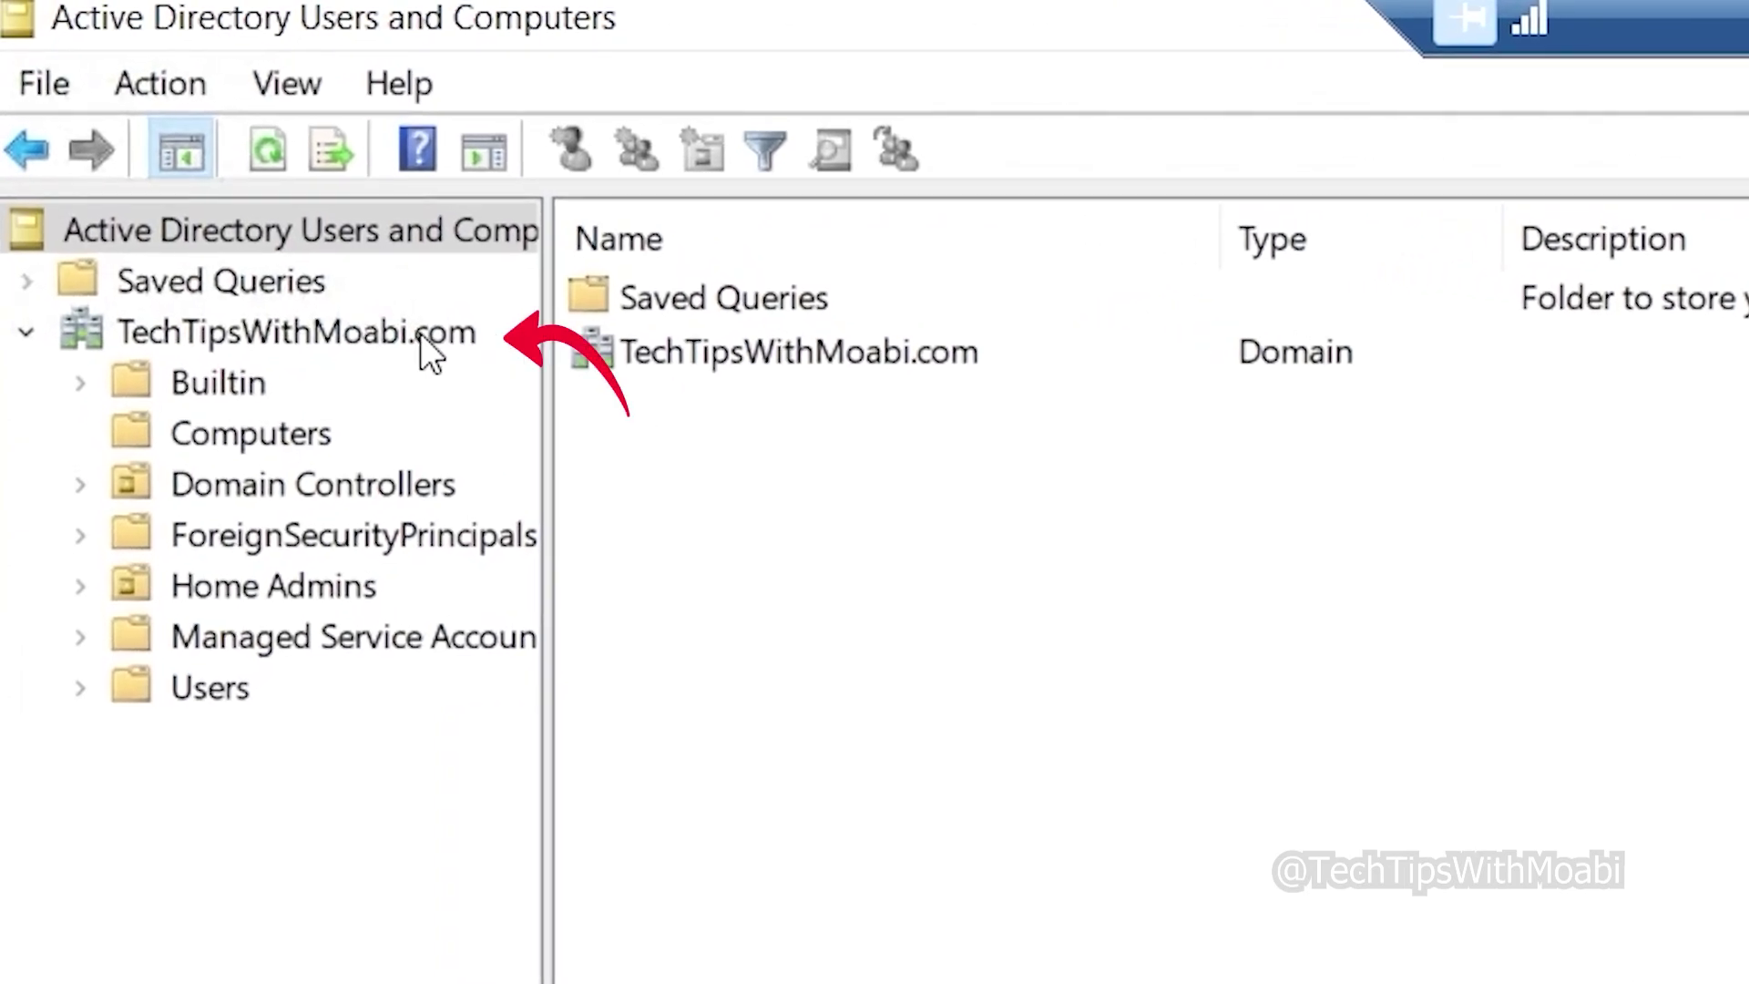
- Expand TechTipsWithMoabi.com to list HOME-VM2 and HOMEVM1 under Computers, then minimize the remote session
left_click(422, 334)
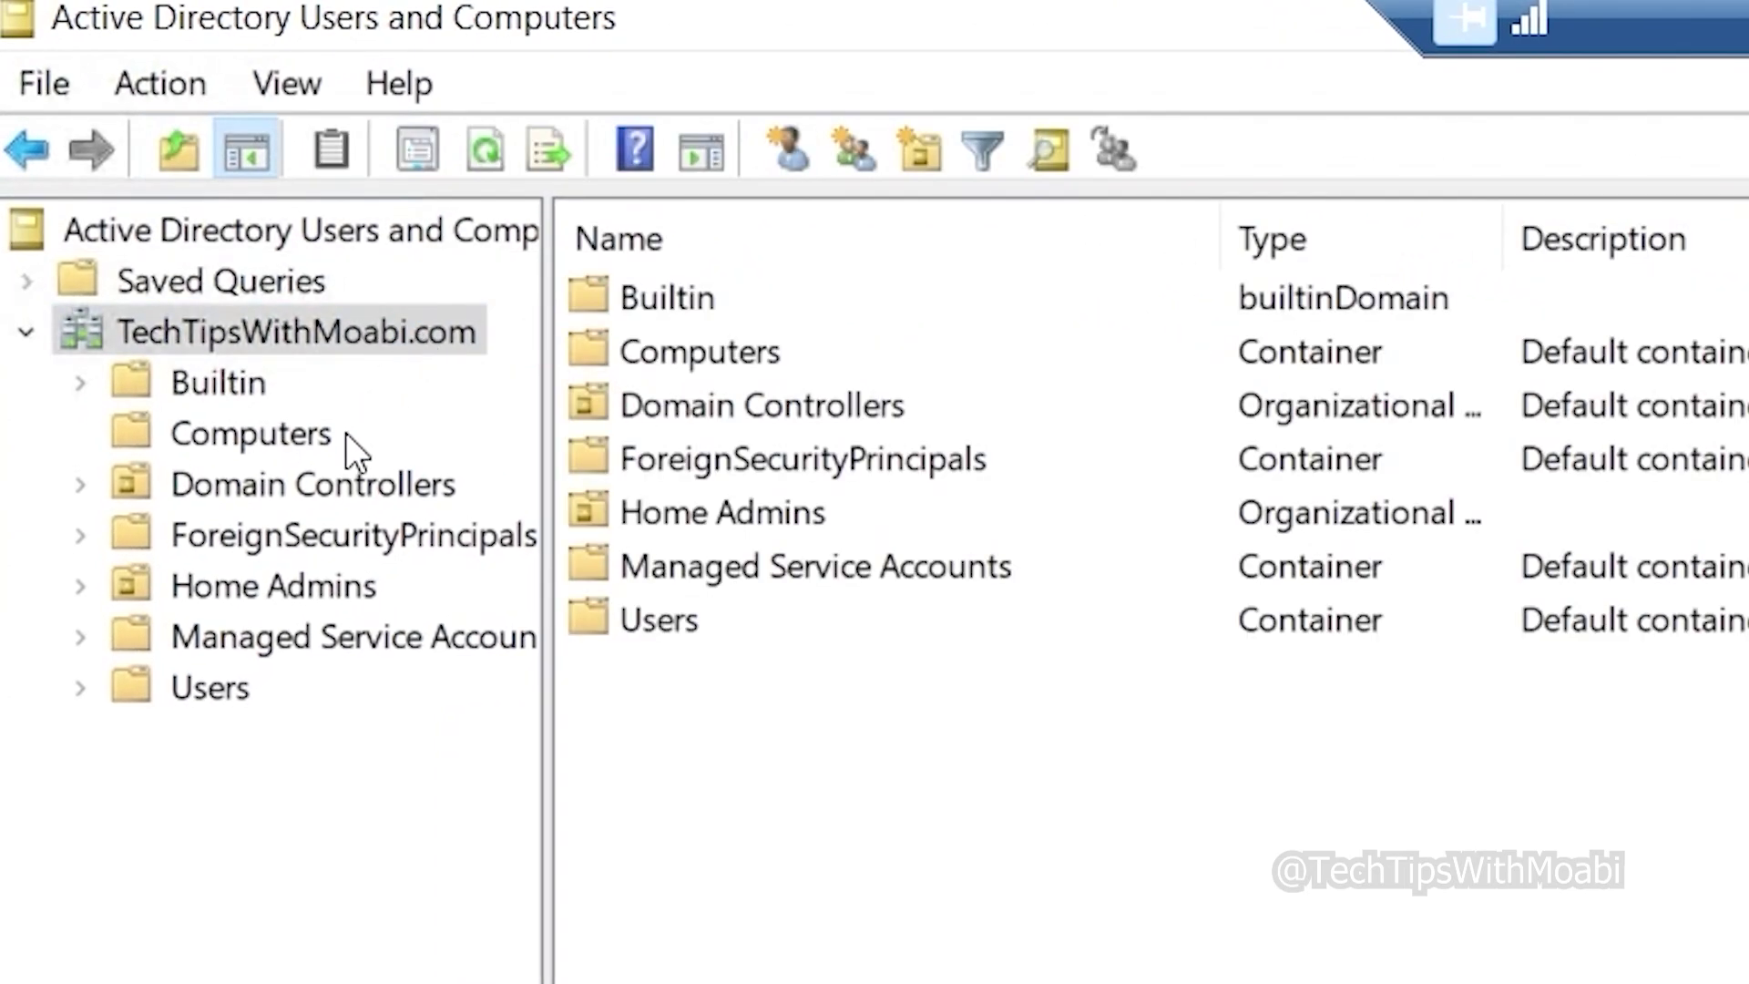
left_click(298, 432)
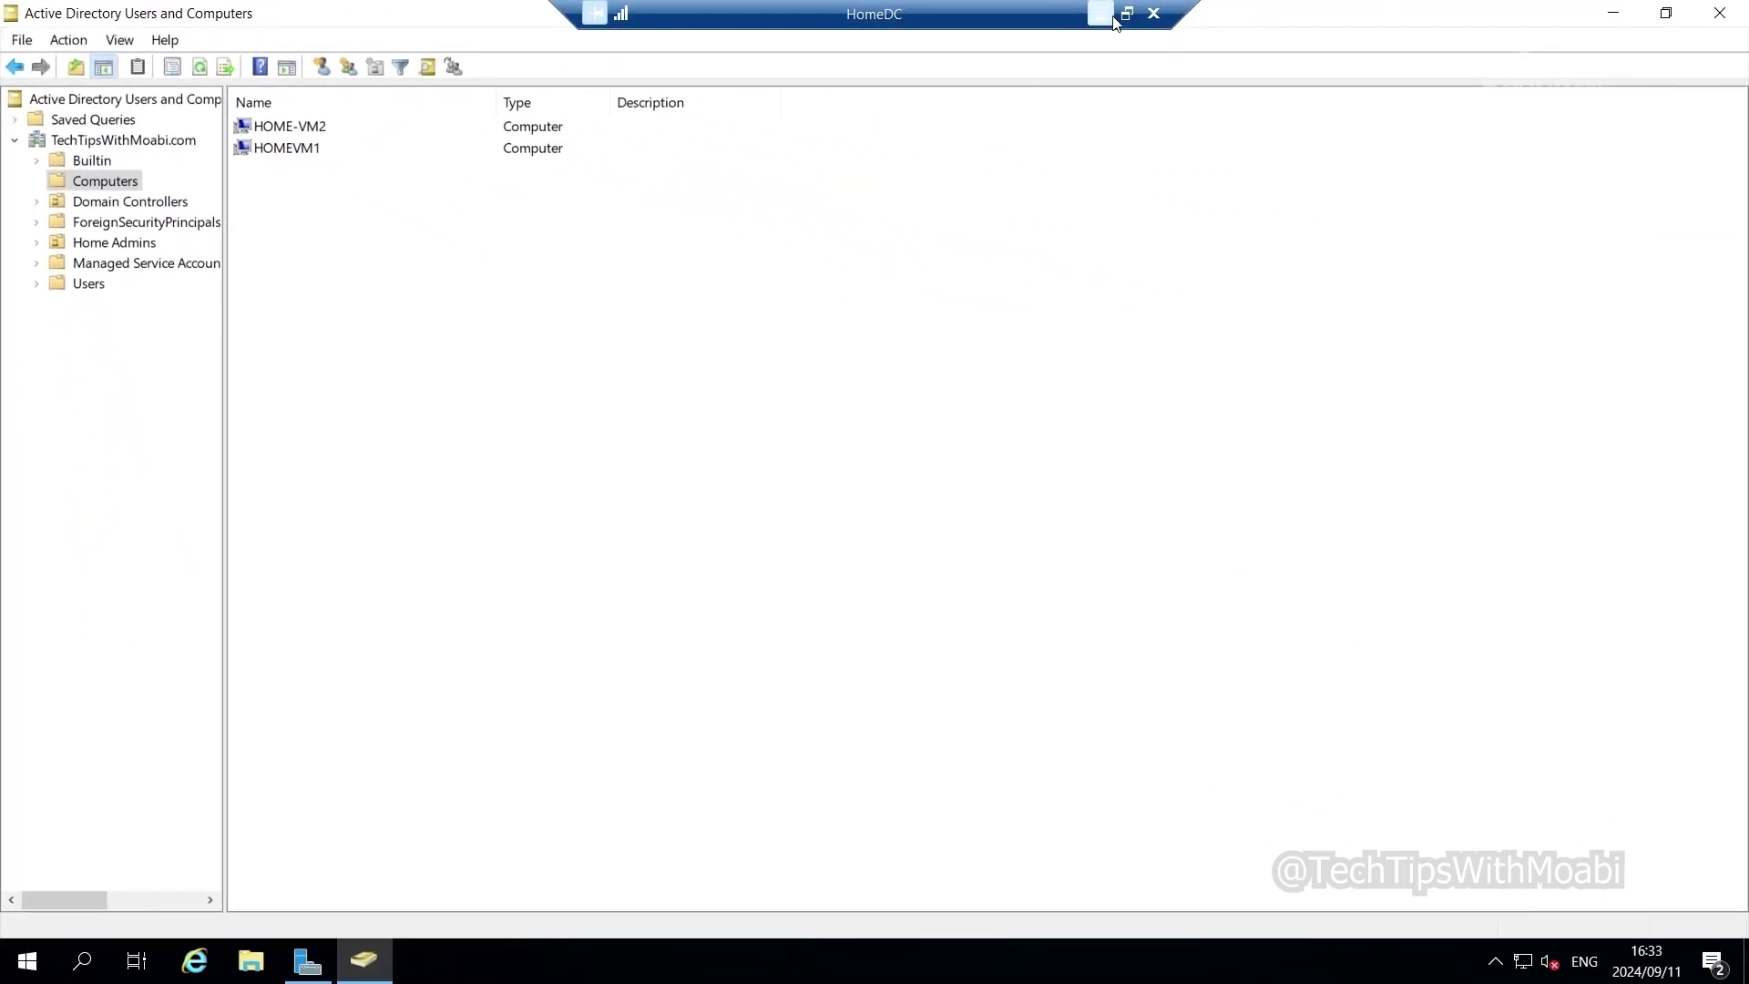
left_click(1111, 20)
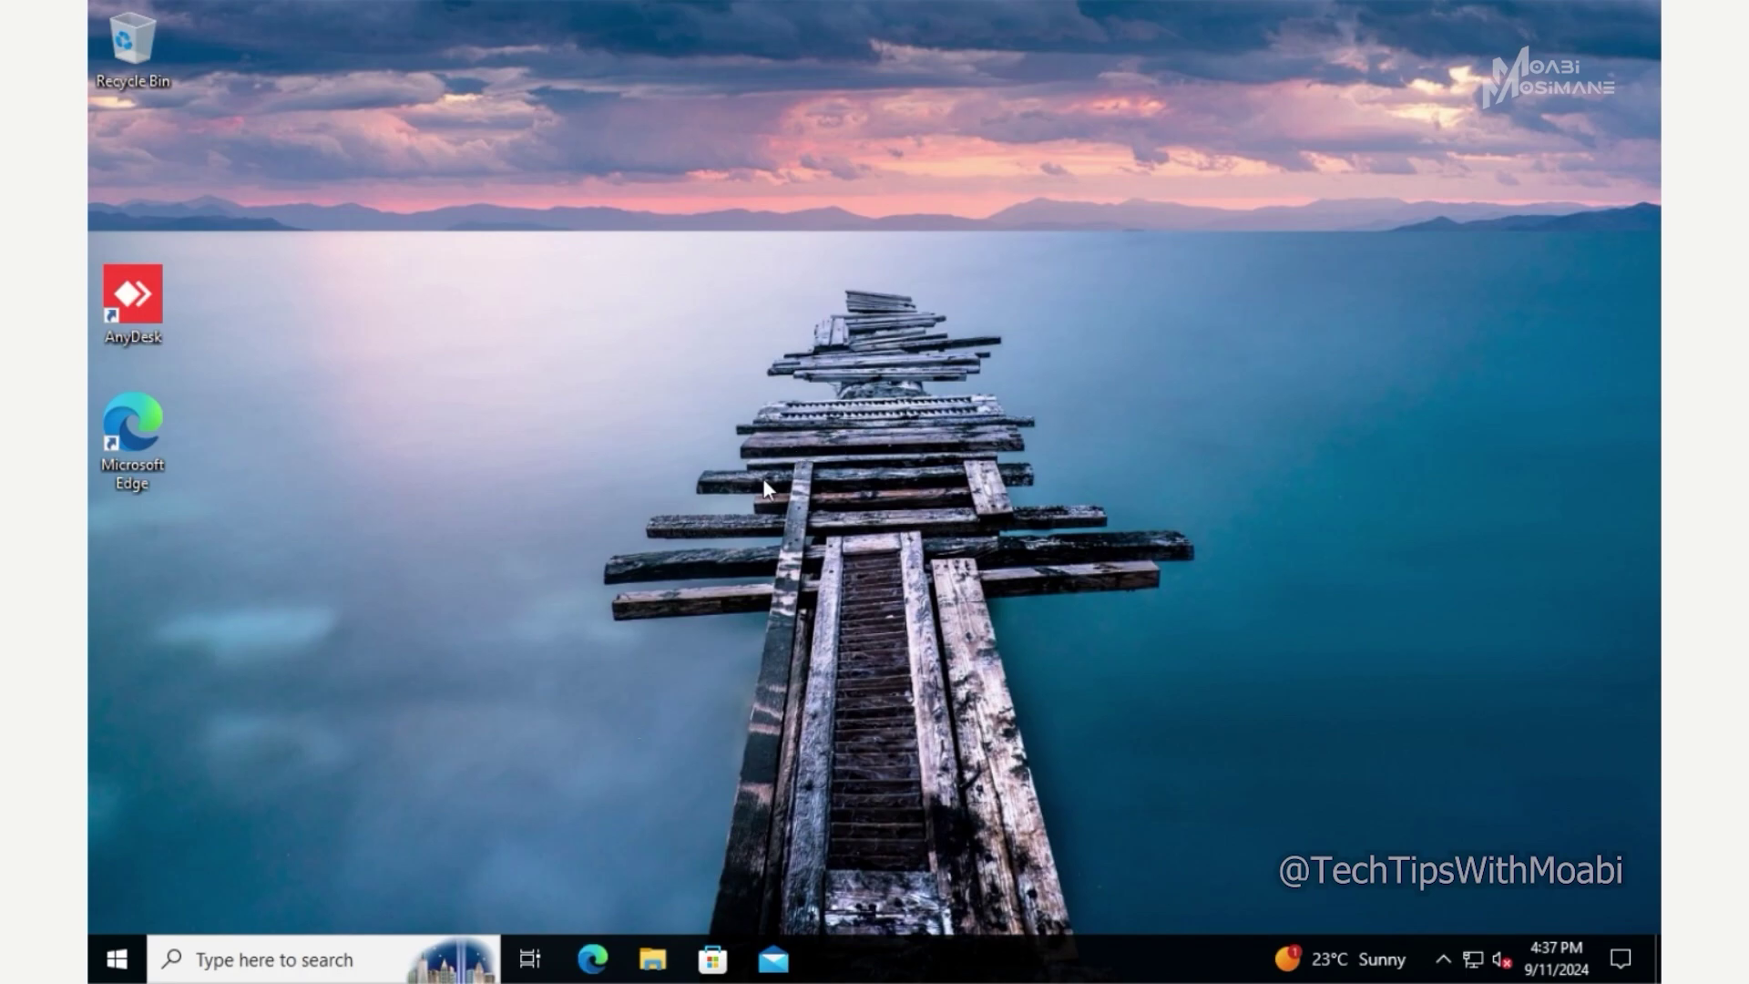
- Launch Computer Management from the Win+X menu and open Local Users and Groups > Users
right_click(132, 970)
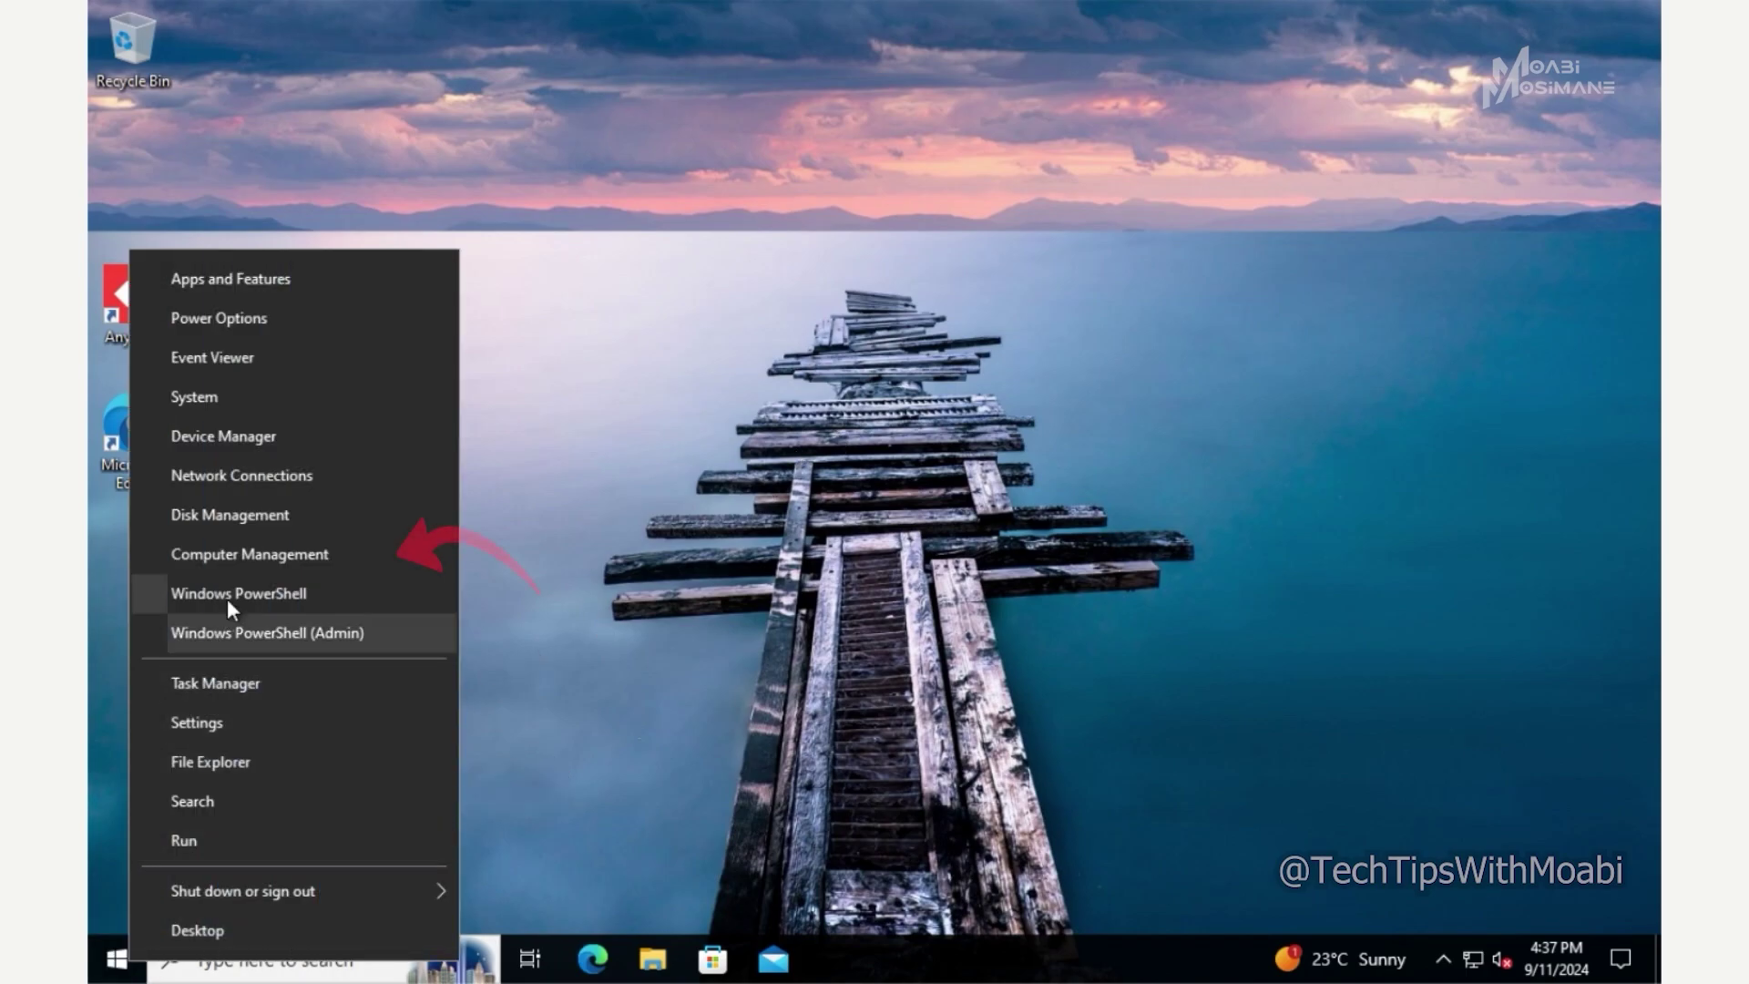
left_click(238, 567)
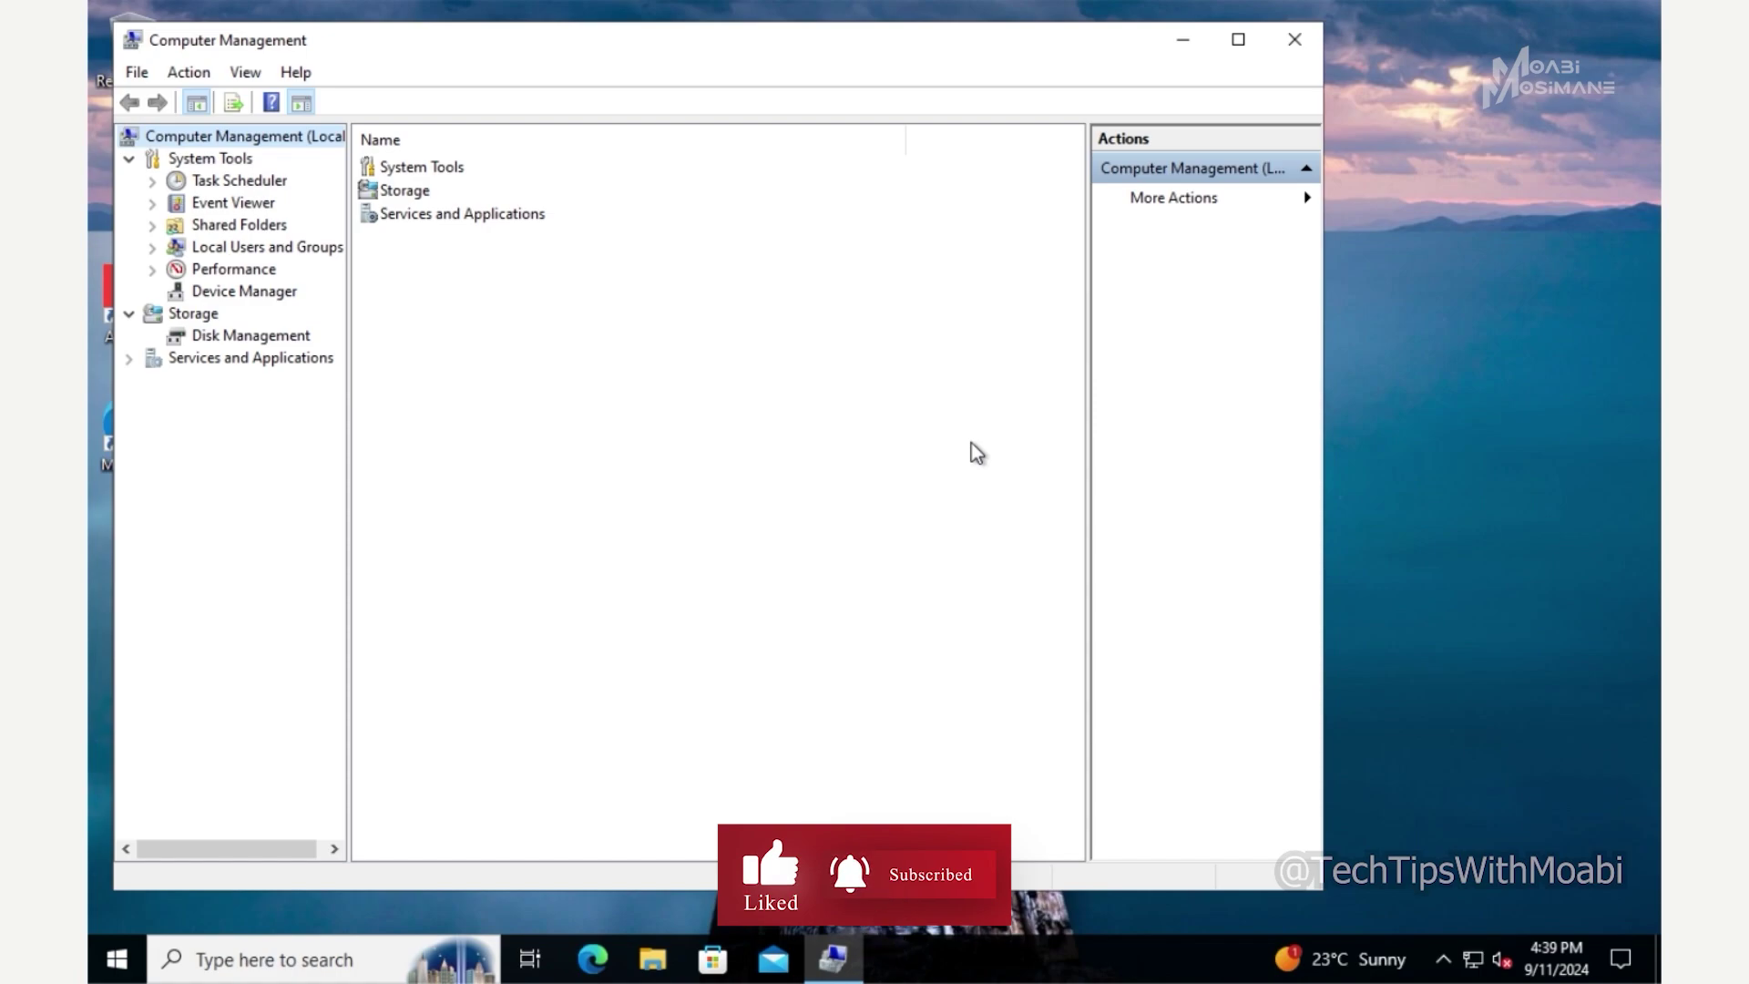
left_click(330, 257)
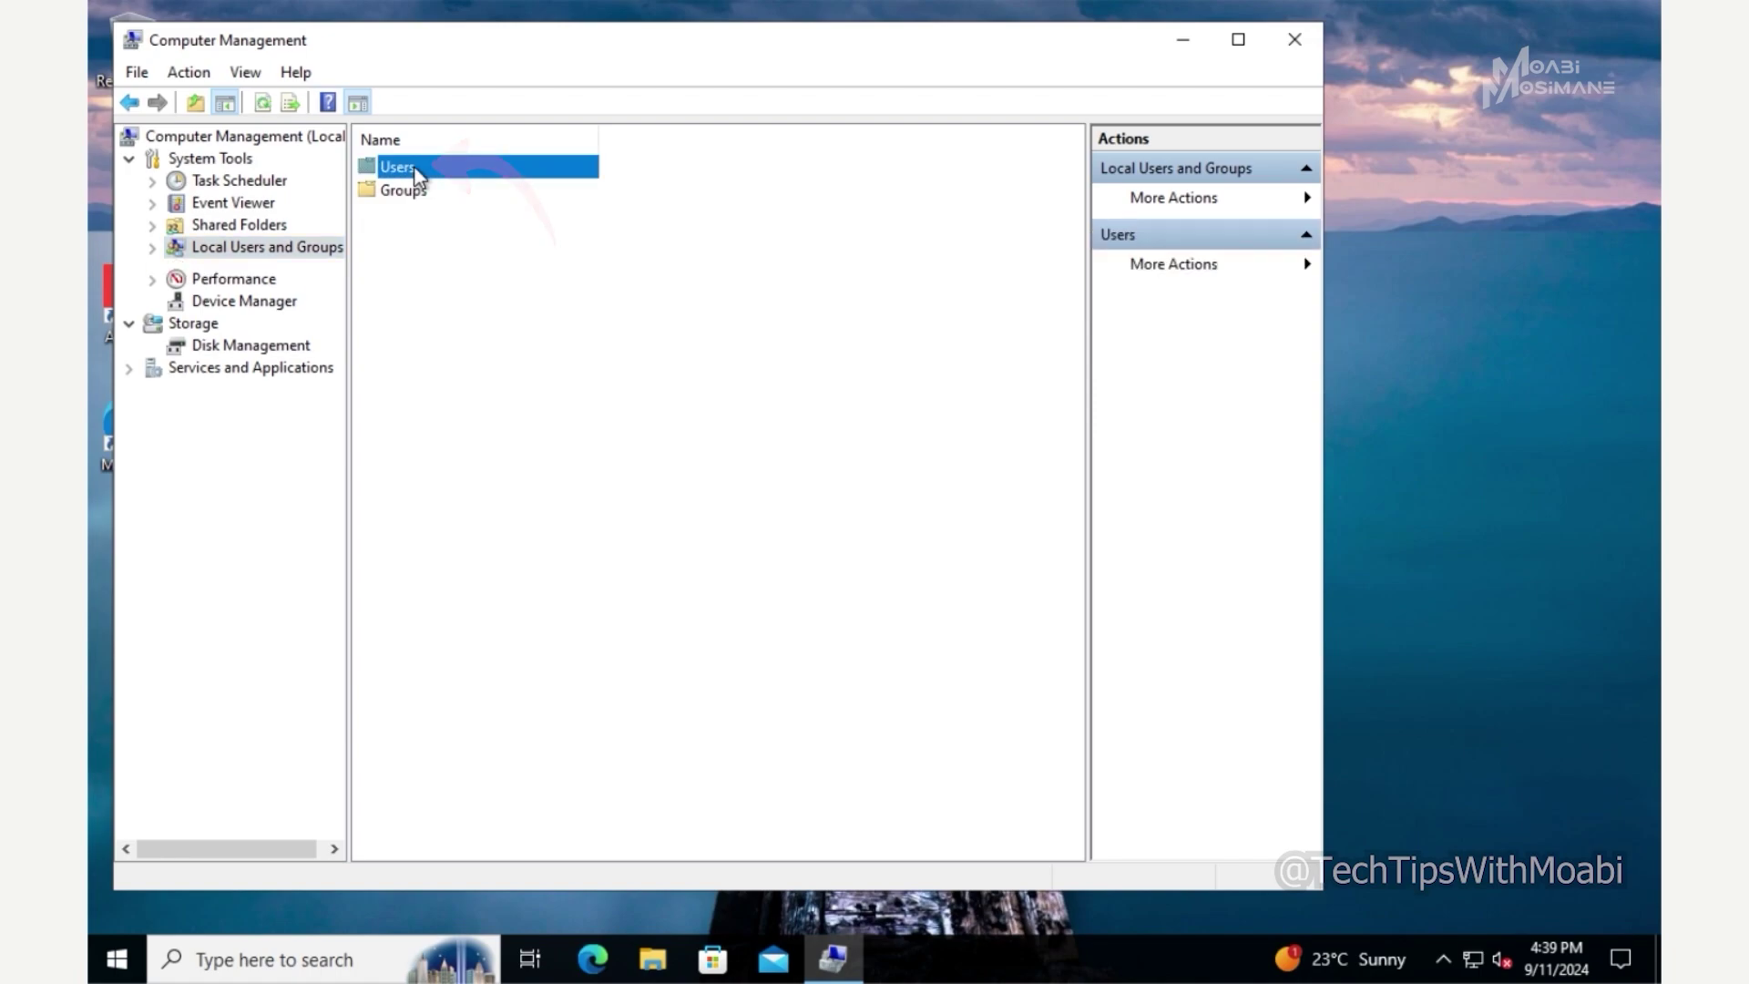
double_click(412, 167)
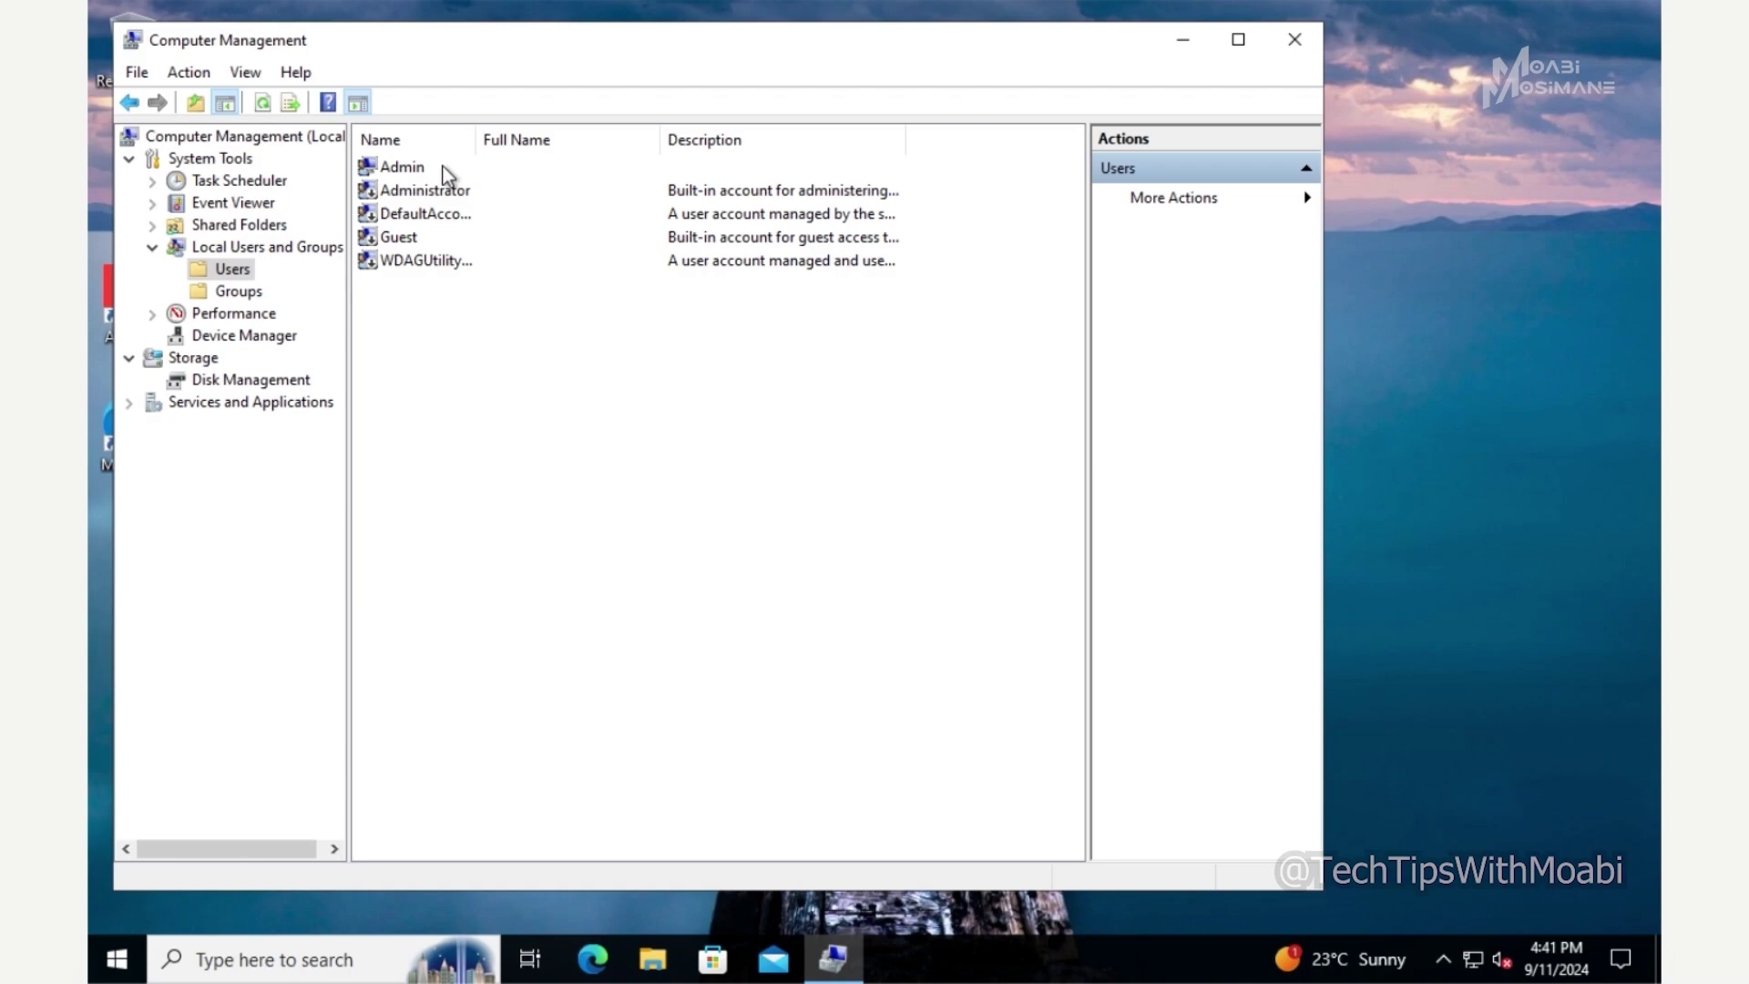
- Choose Set Password for the local Admin account and proceed past the data-loss warning
left_click(441, 169)
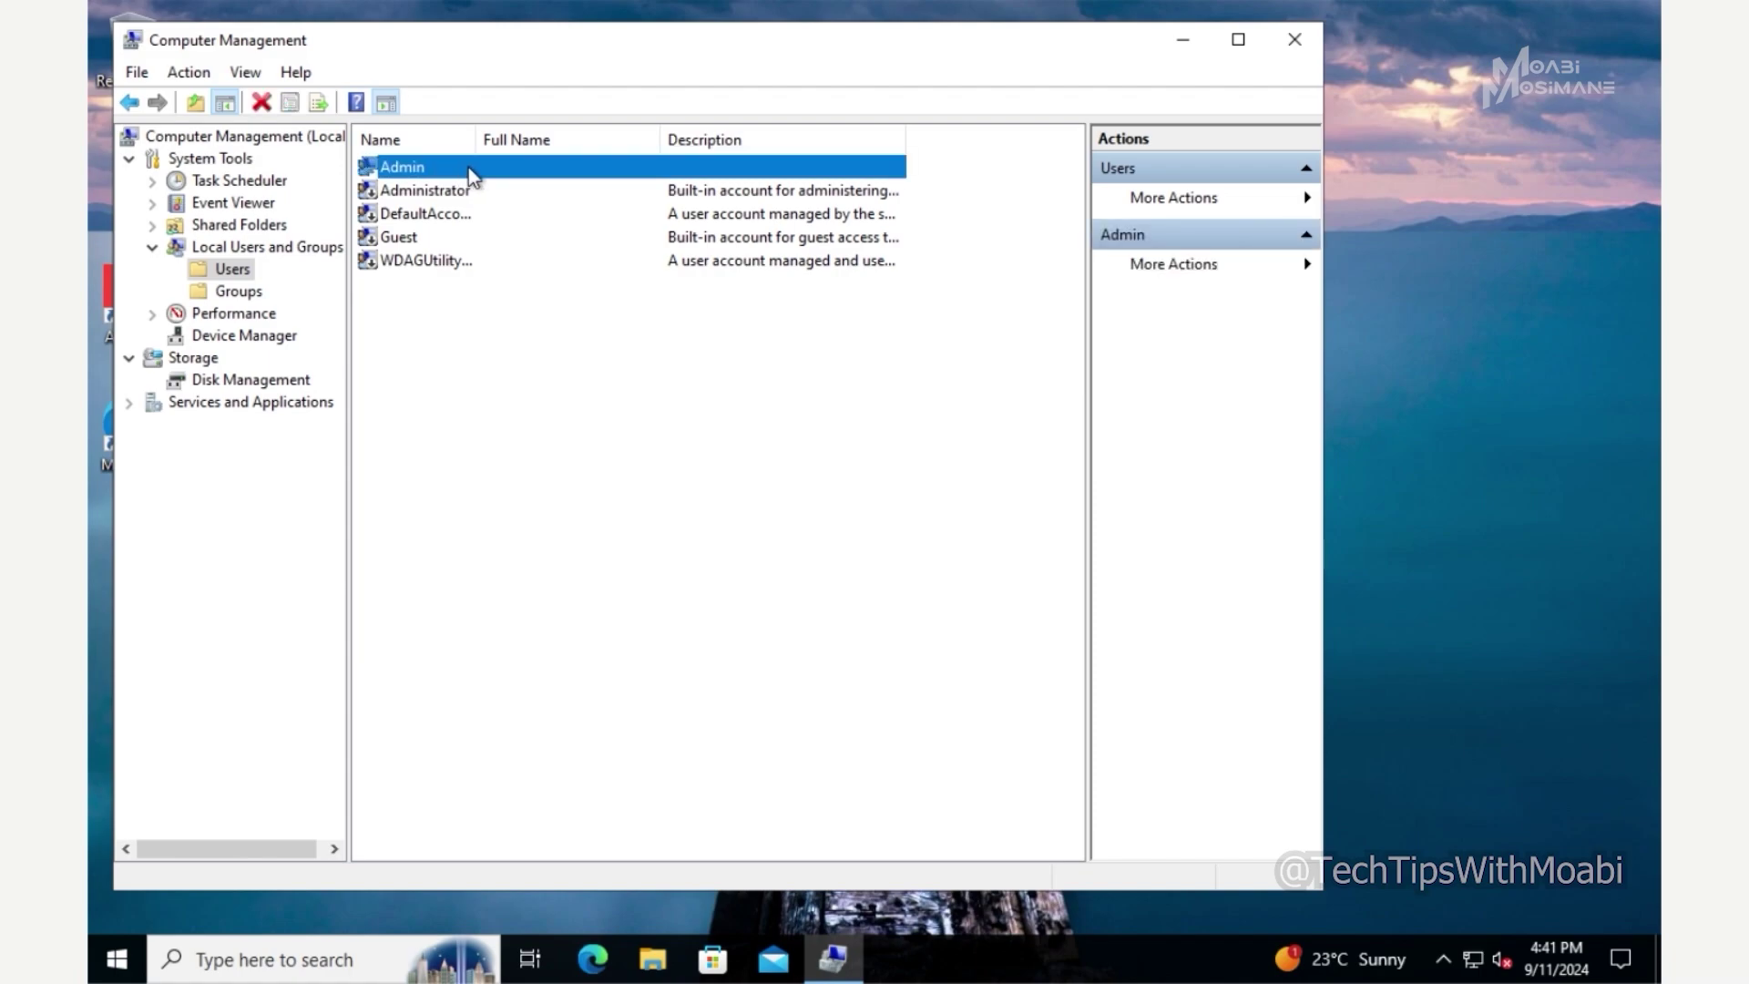
right_click(468, 168)
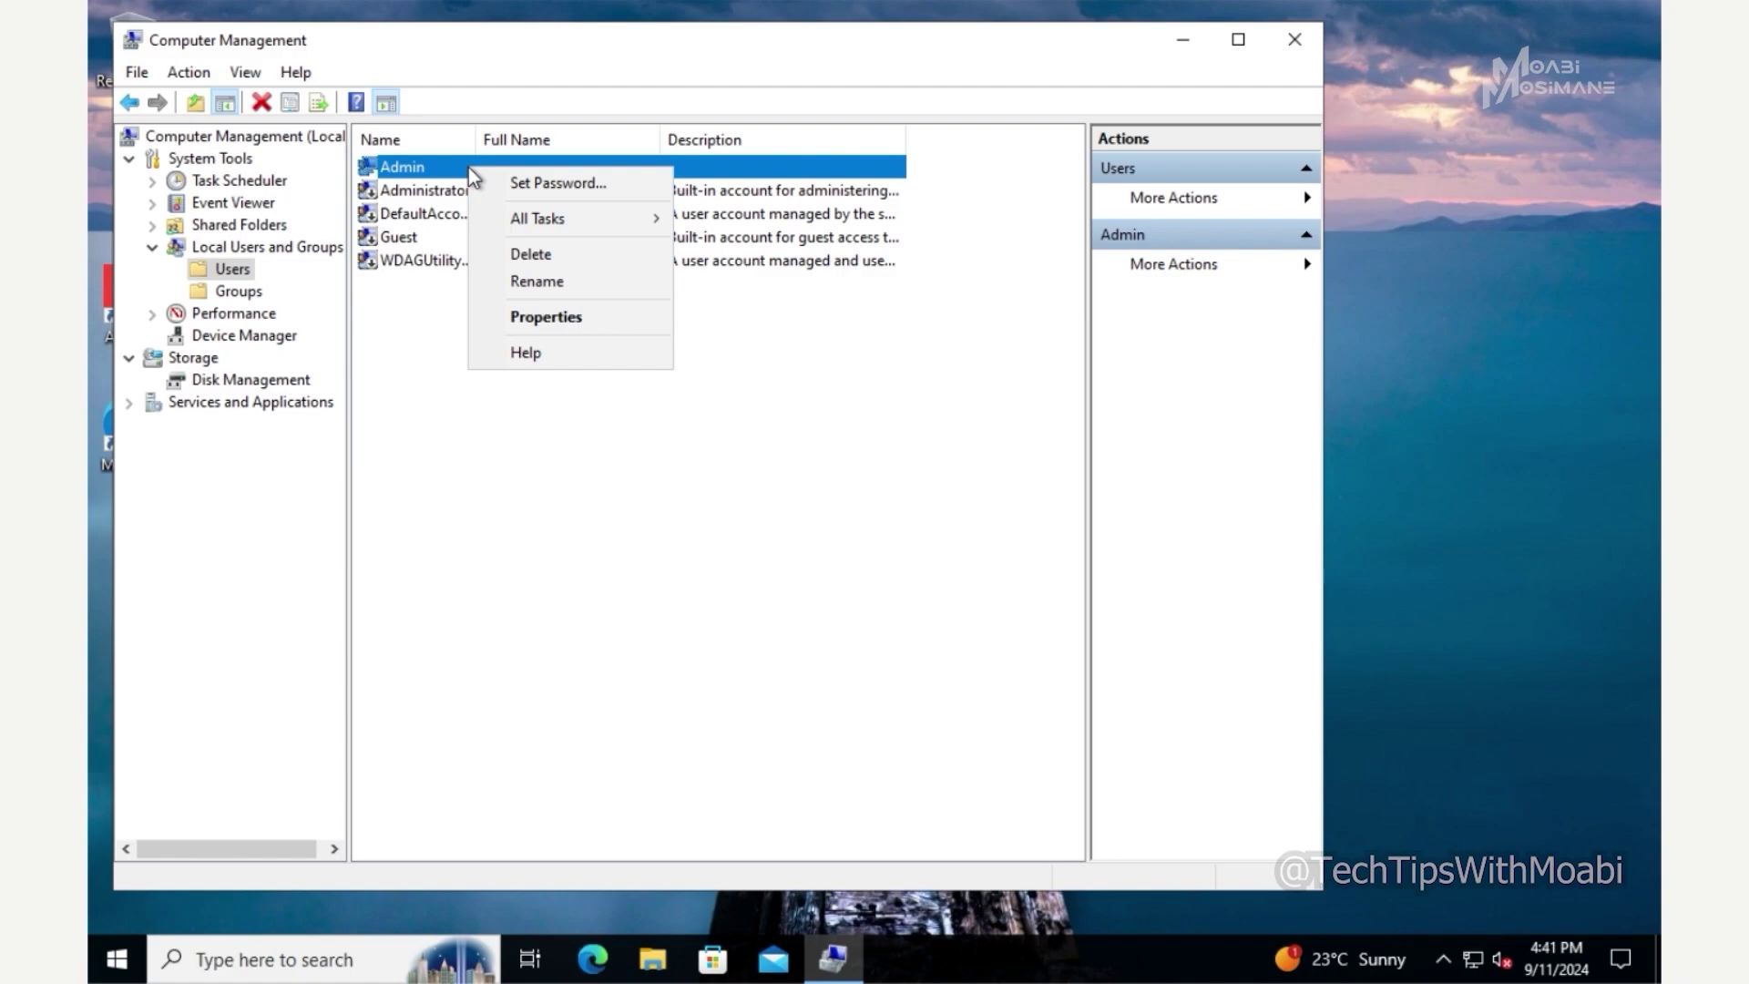
left_click(521, 183)
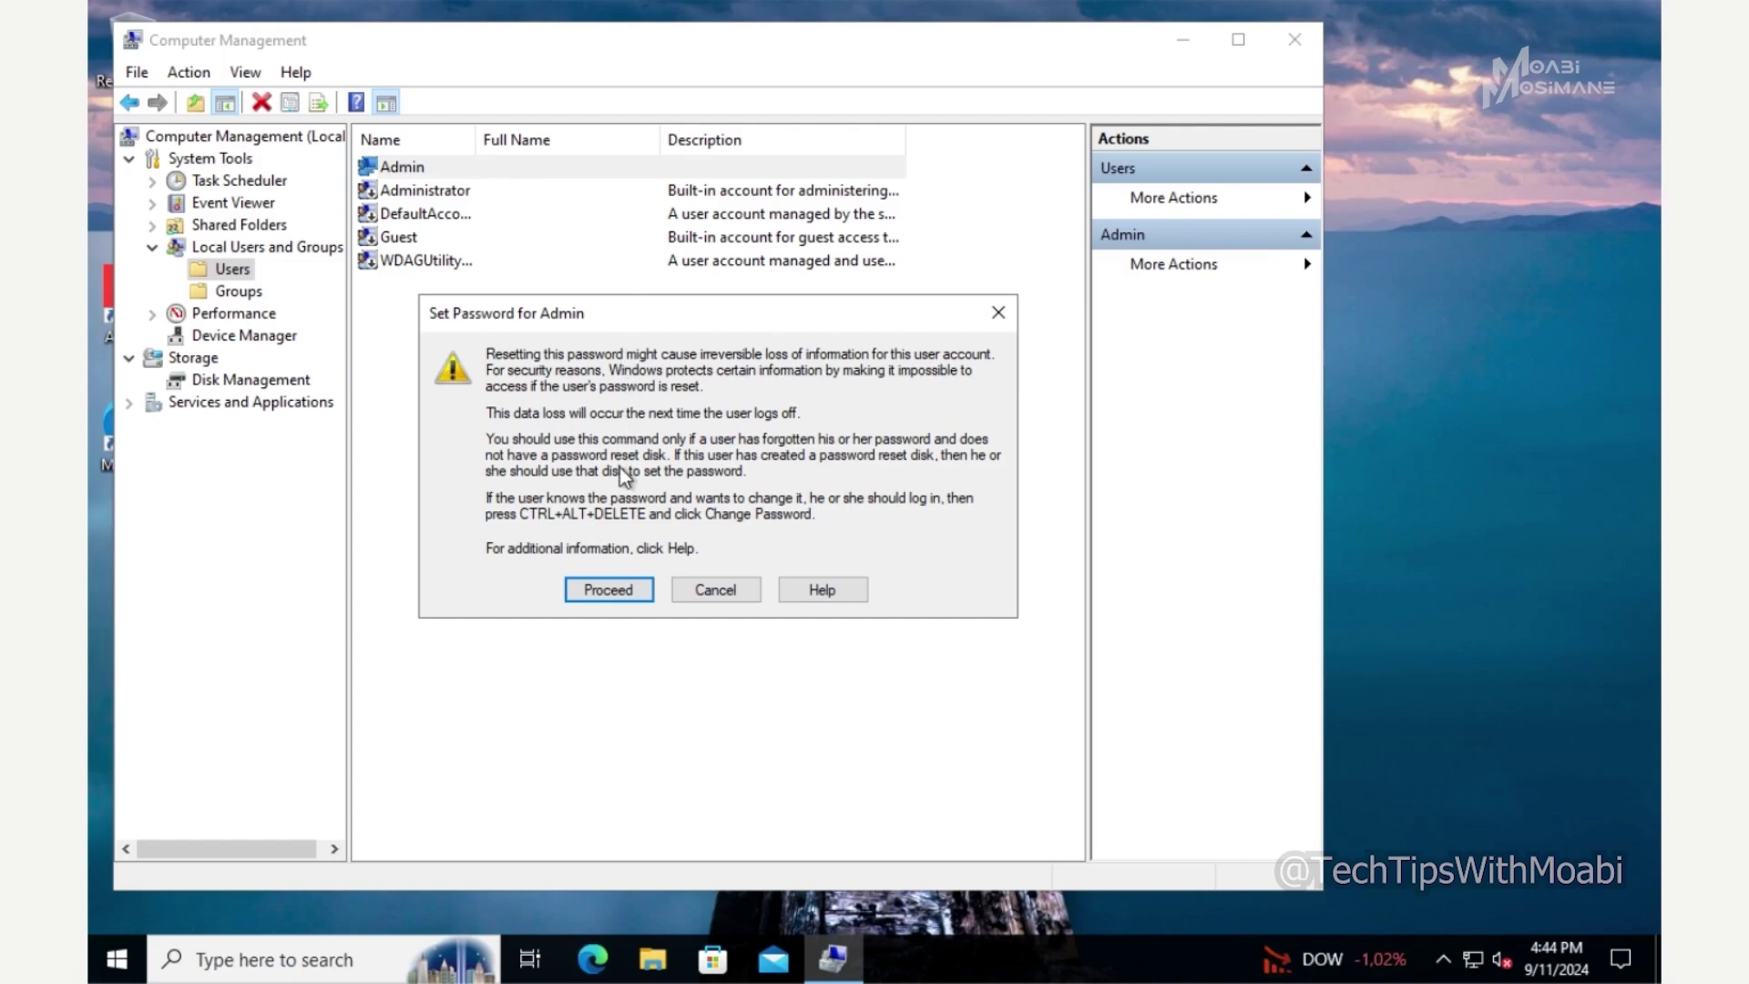
left_click(616, 594)
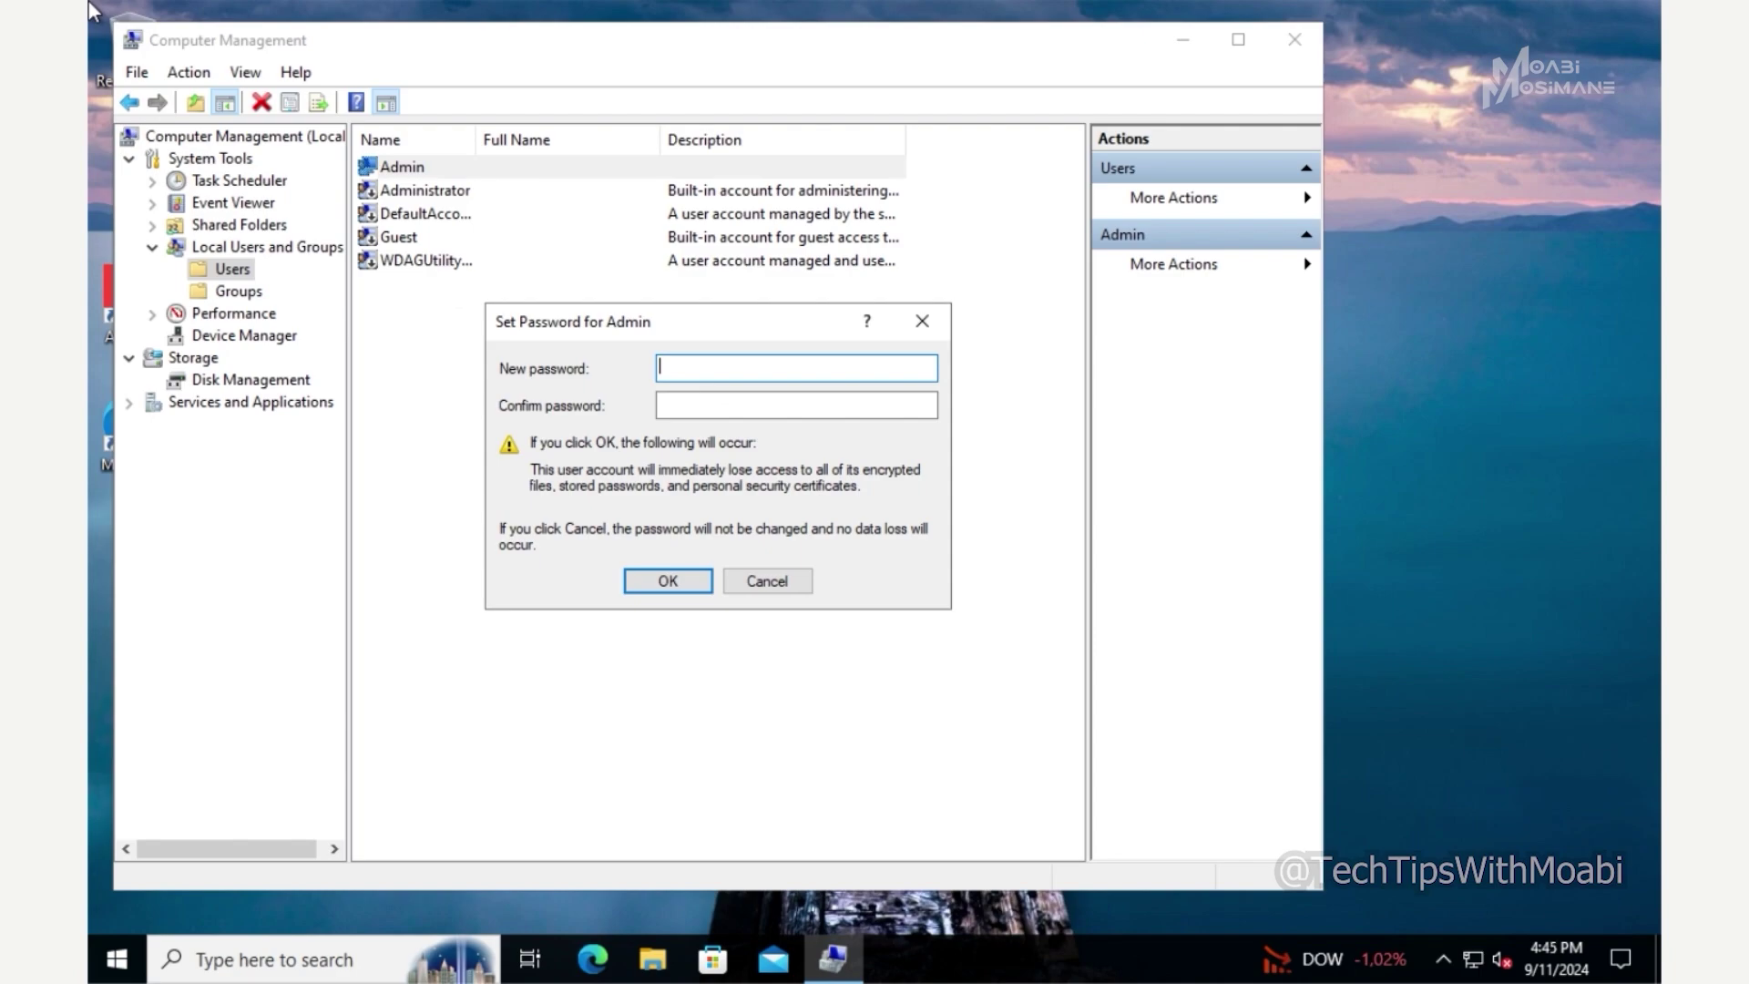
- Enter and confirm the new Admin password, then acknowledge the password-set confirmation
type("Pass@123")
key("Tab")
type("Pass@123")
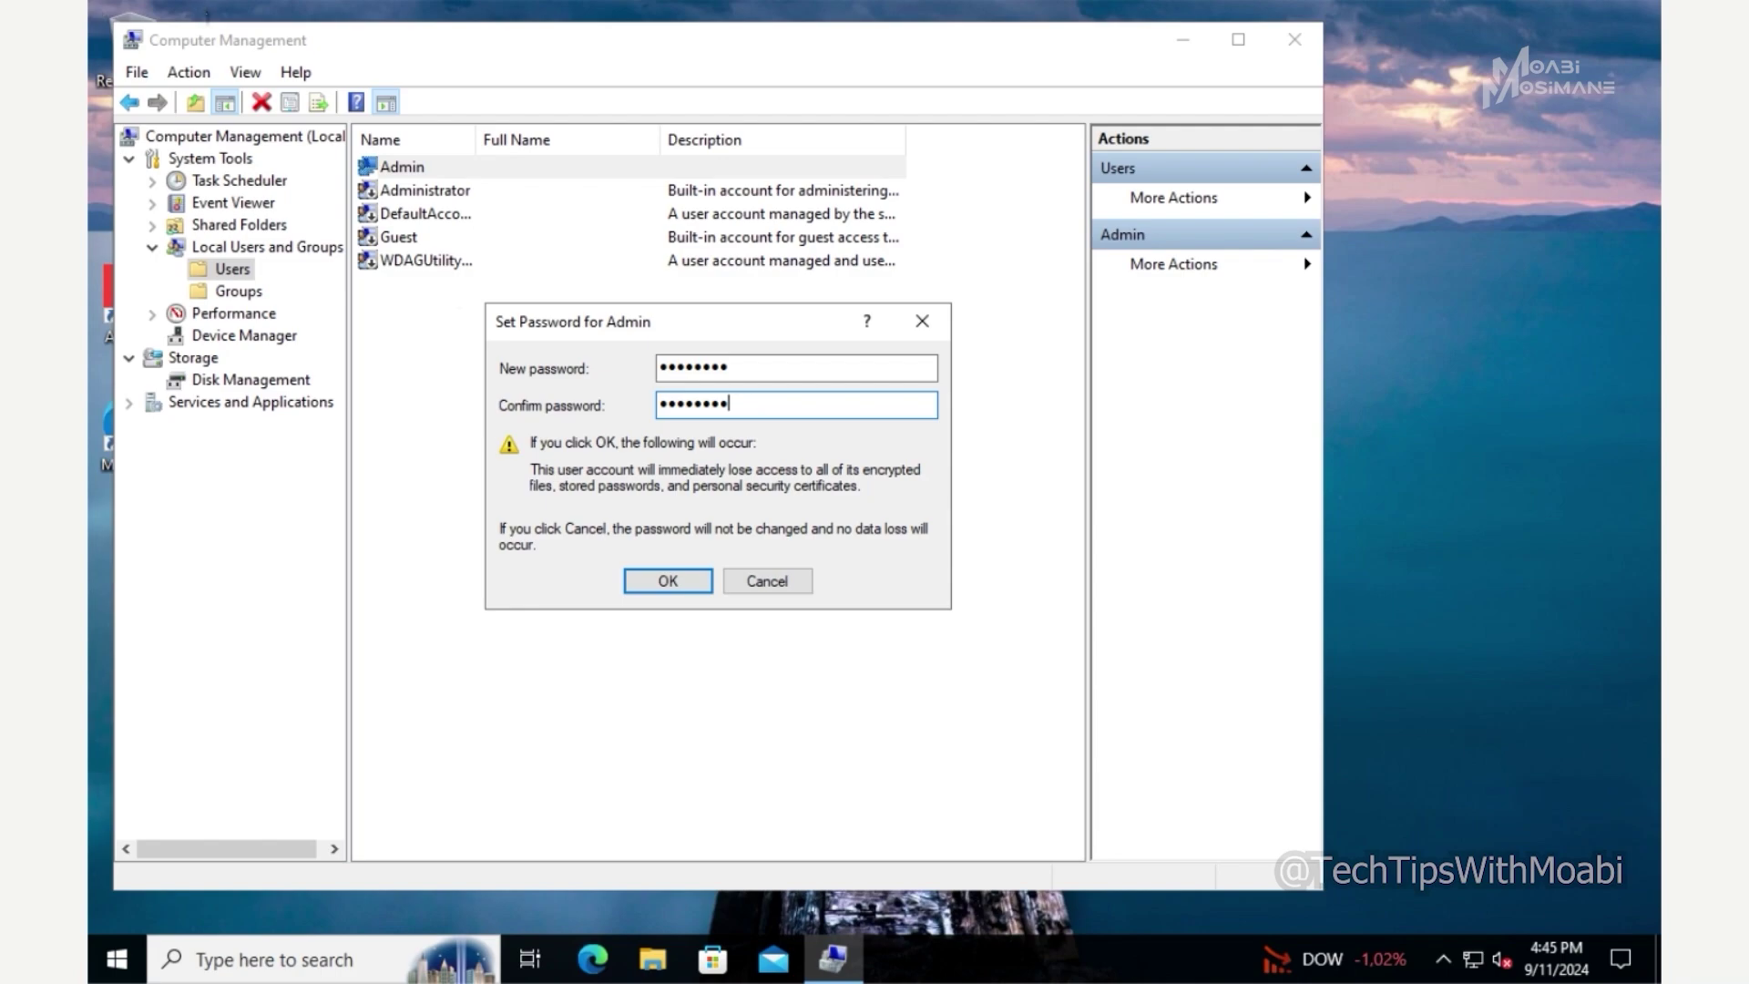
left_click(676, 581)
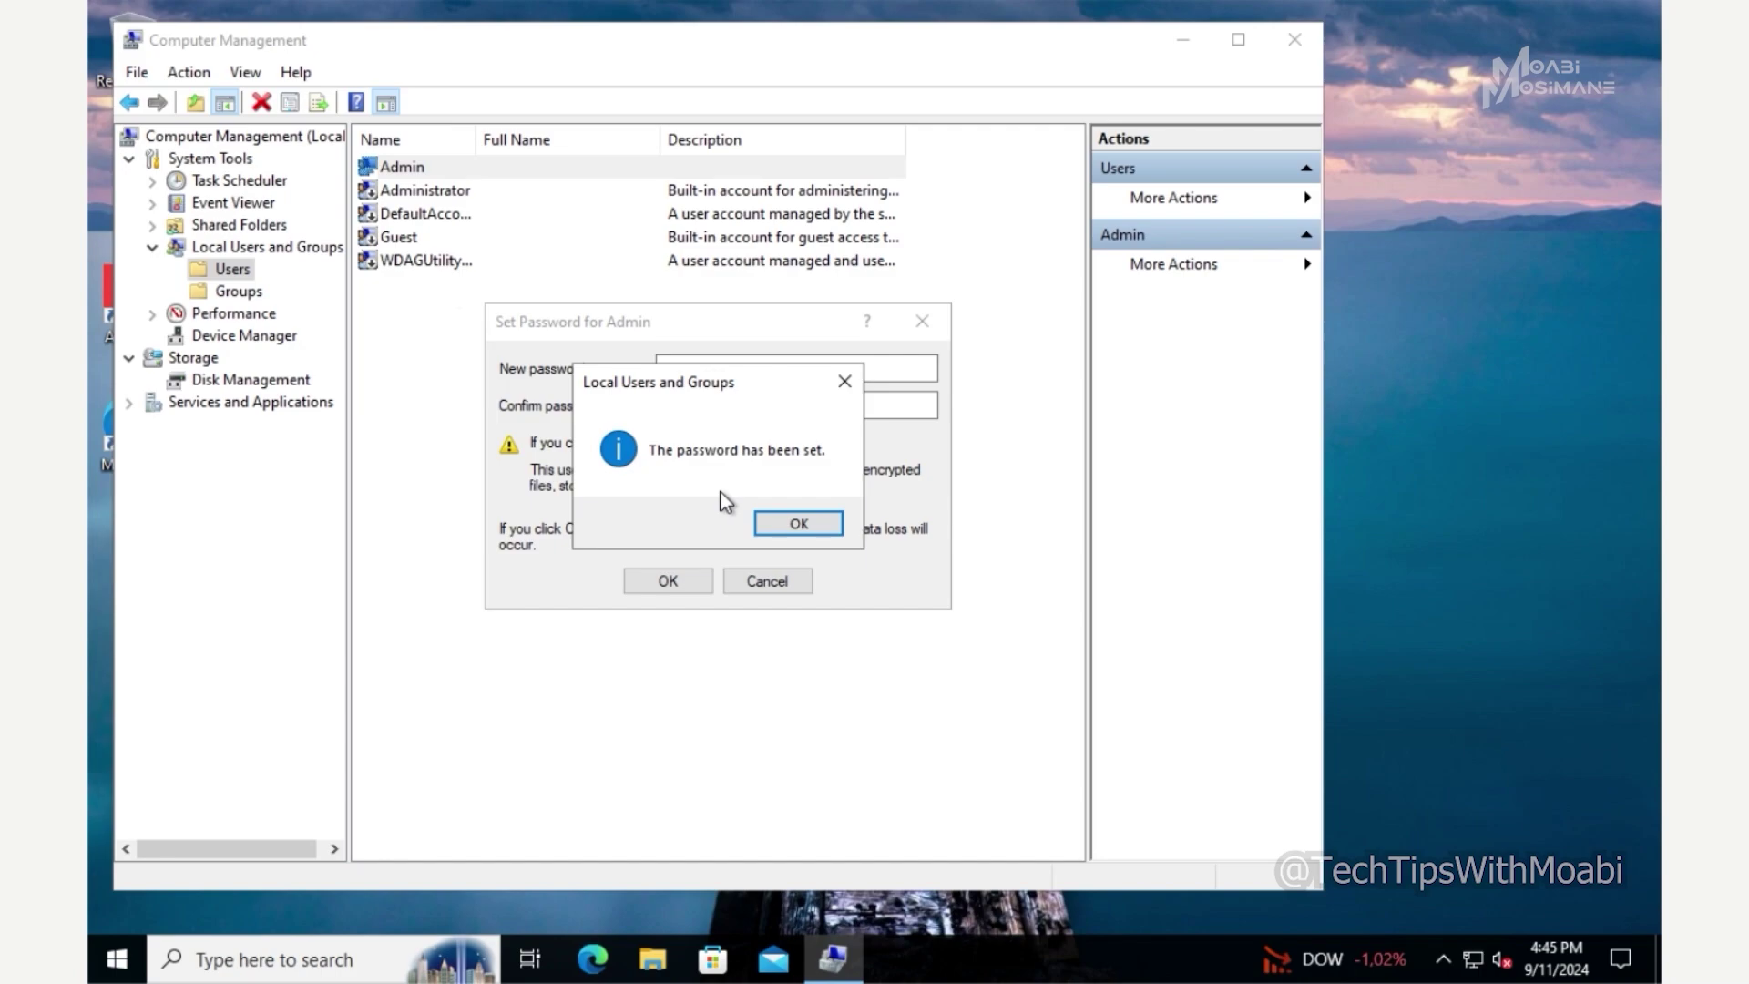
left_click(784, 524)
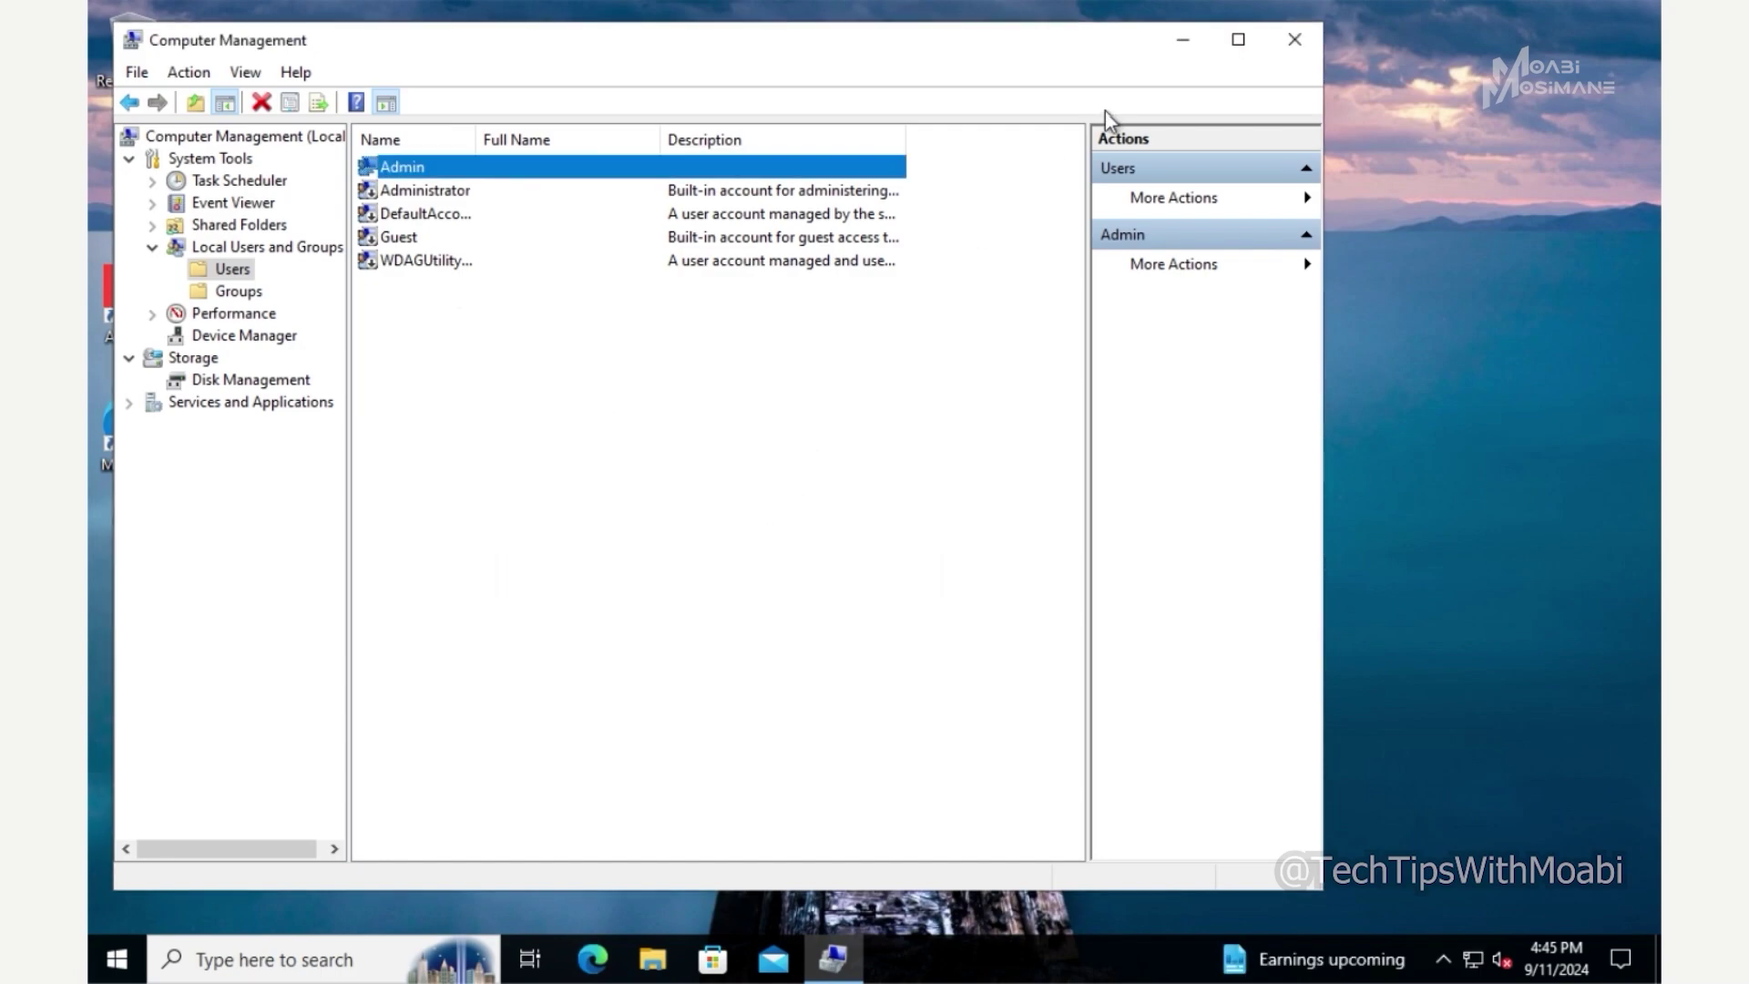
- Close Computer Management and launch Windows Settings from the Start menu
left_click(1291, 44)
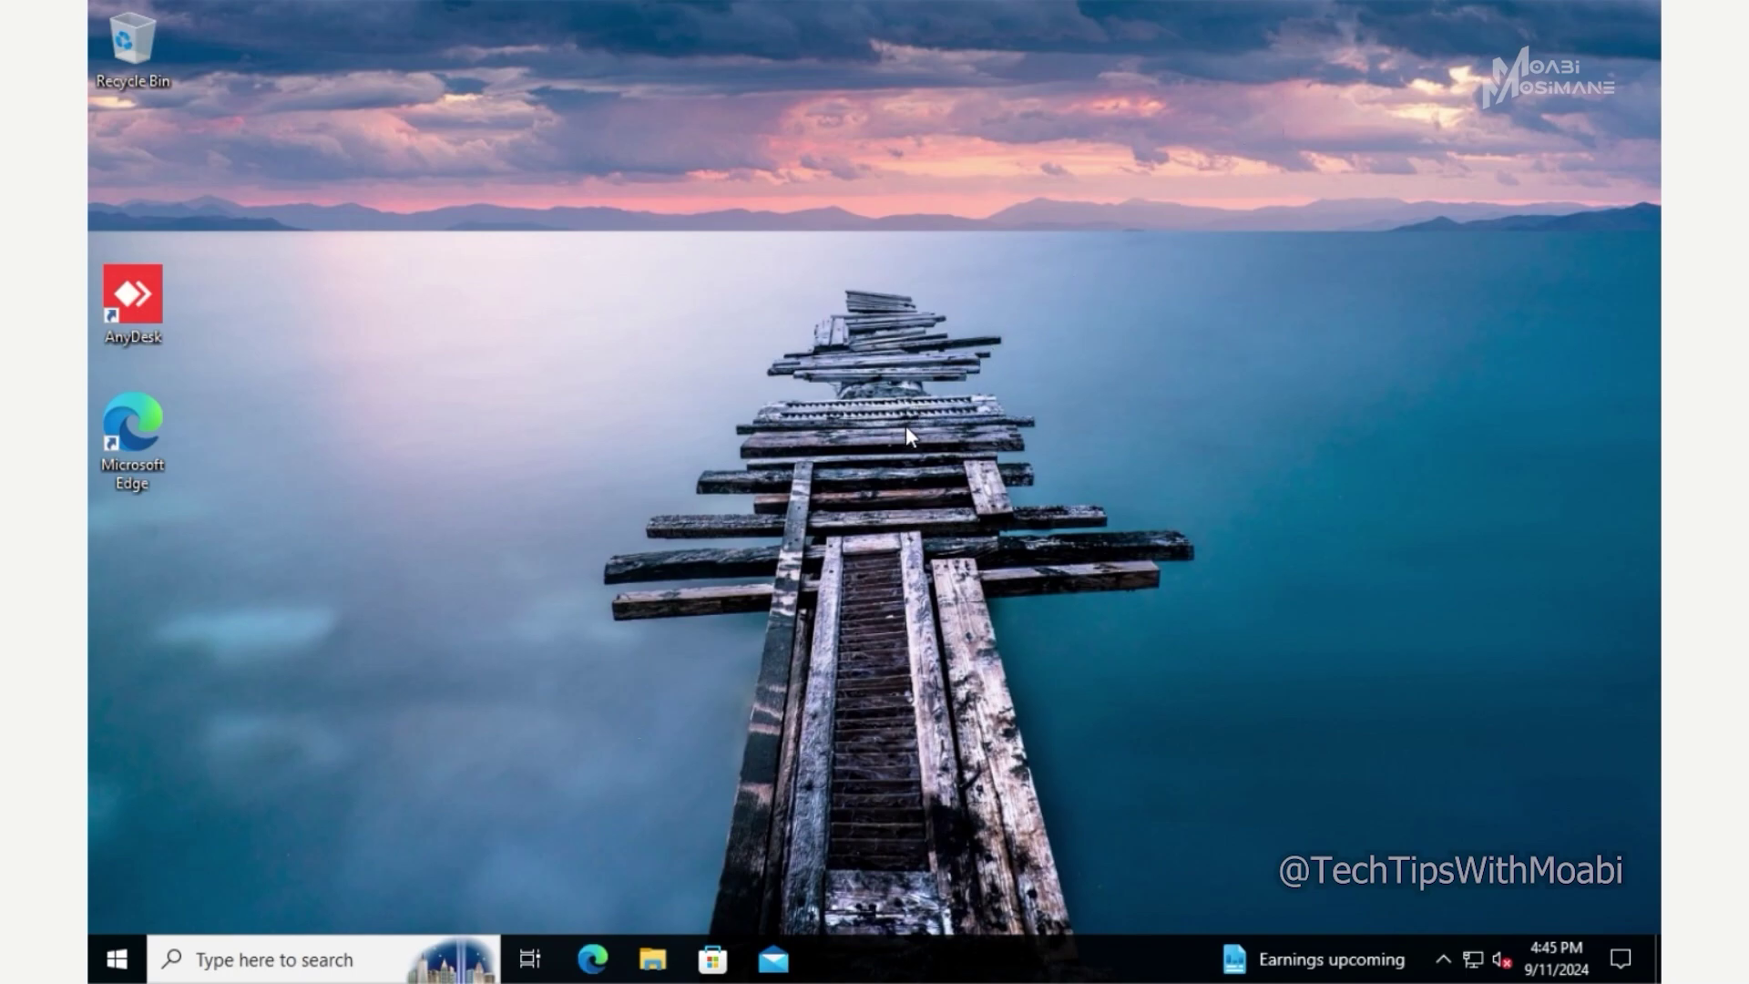
left_click(131, 940)
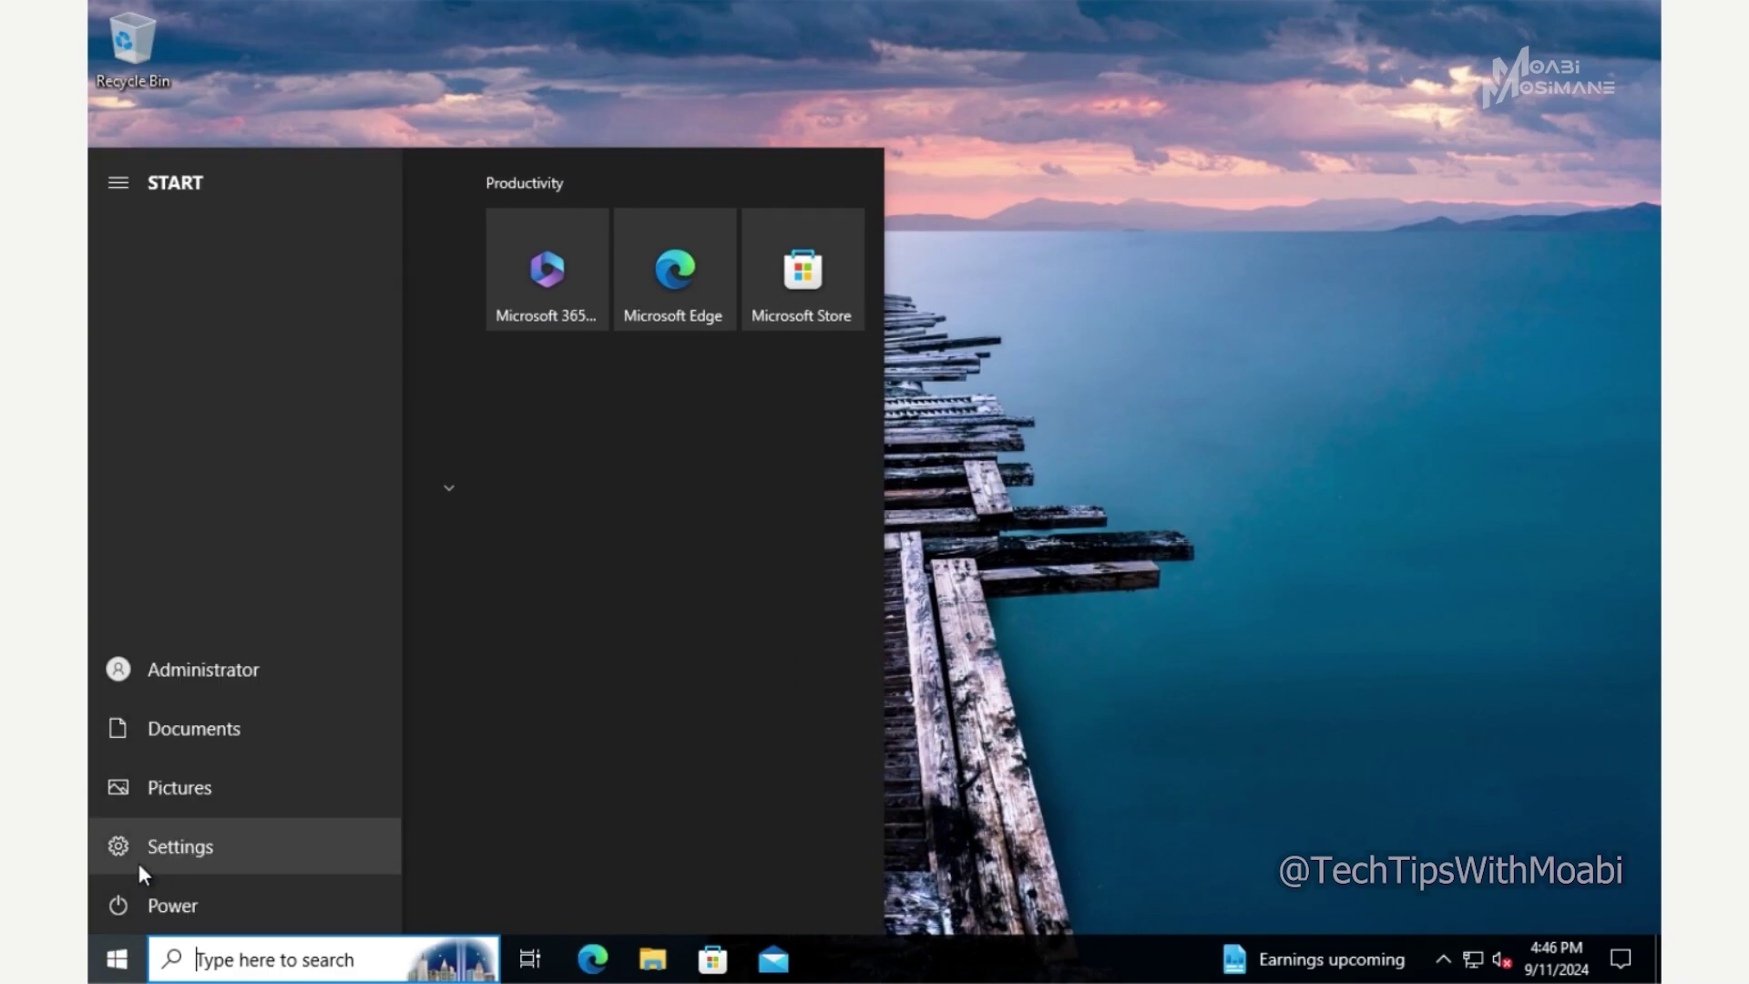
left_click(138, 862)
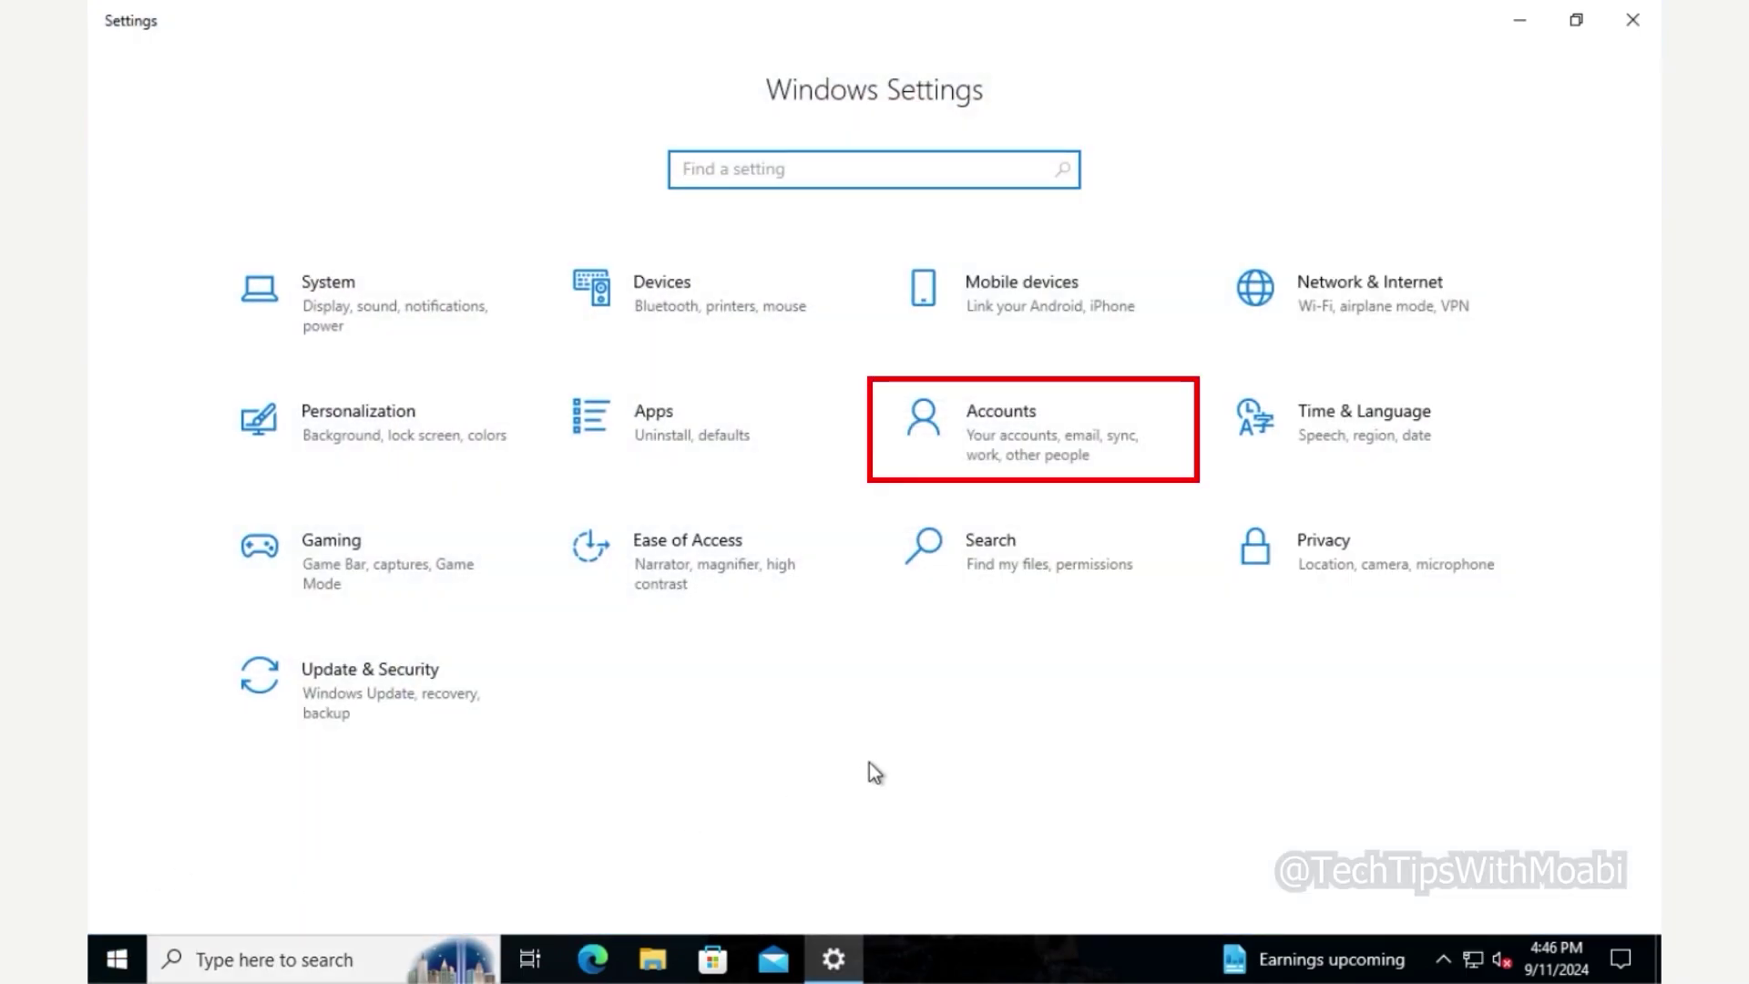
- Go to Accounts > Access work or school to see the TECHTIPSWITHMOA AD domain connection
left_click(1024, 447)
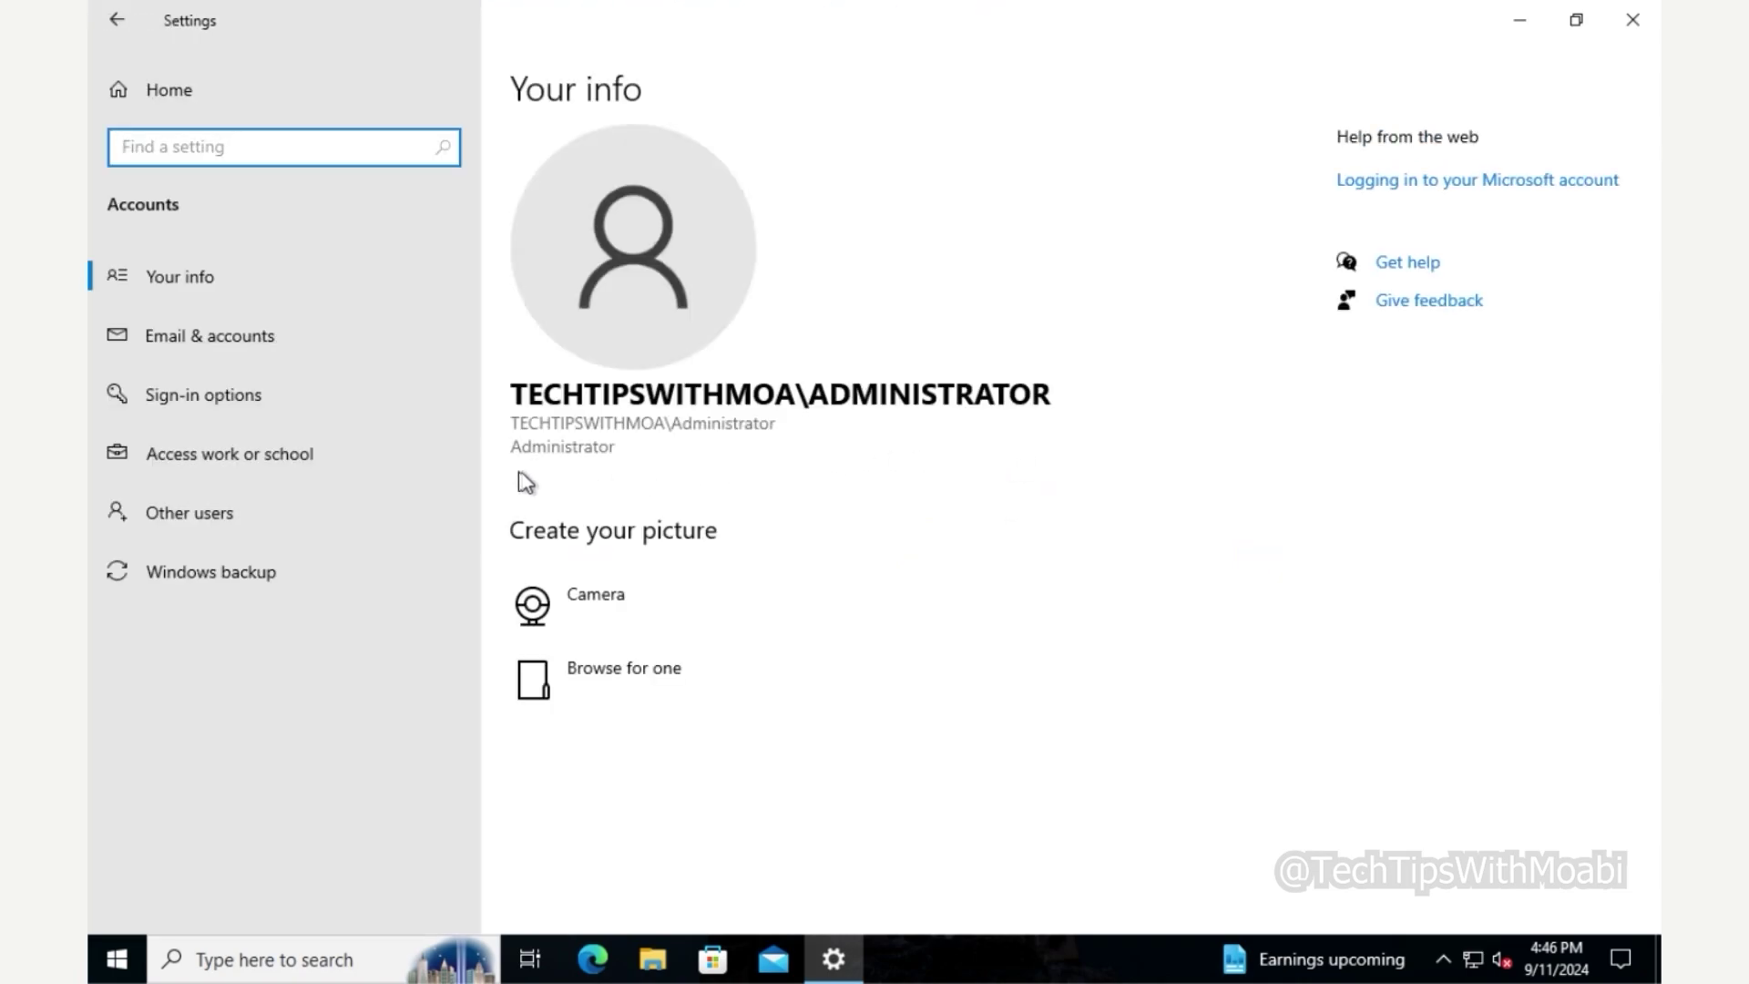
left_click(393, 463)
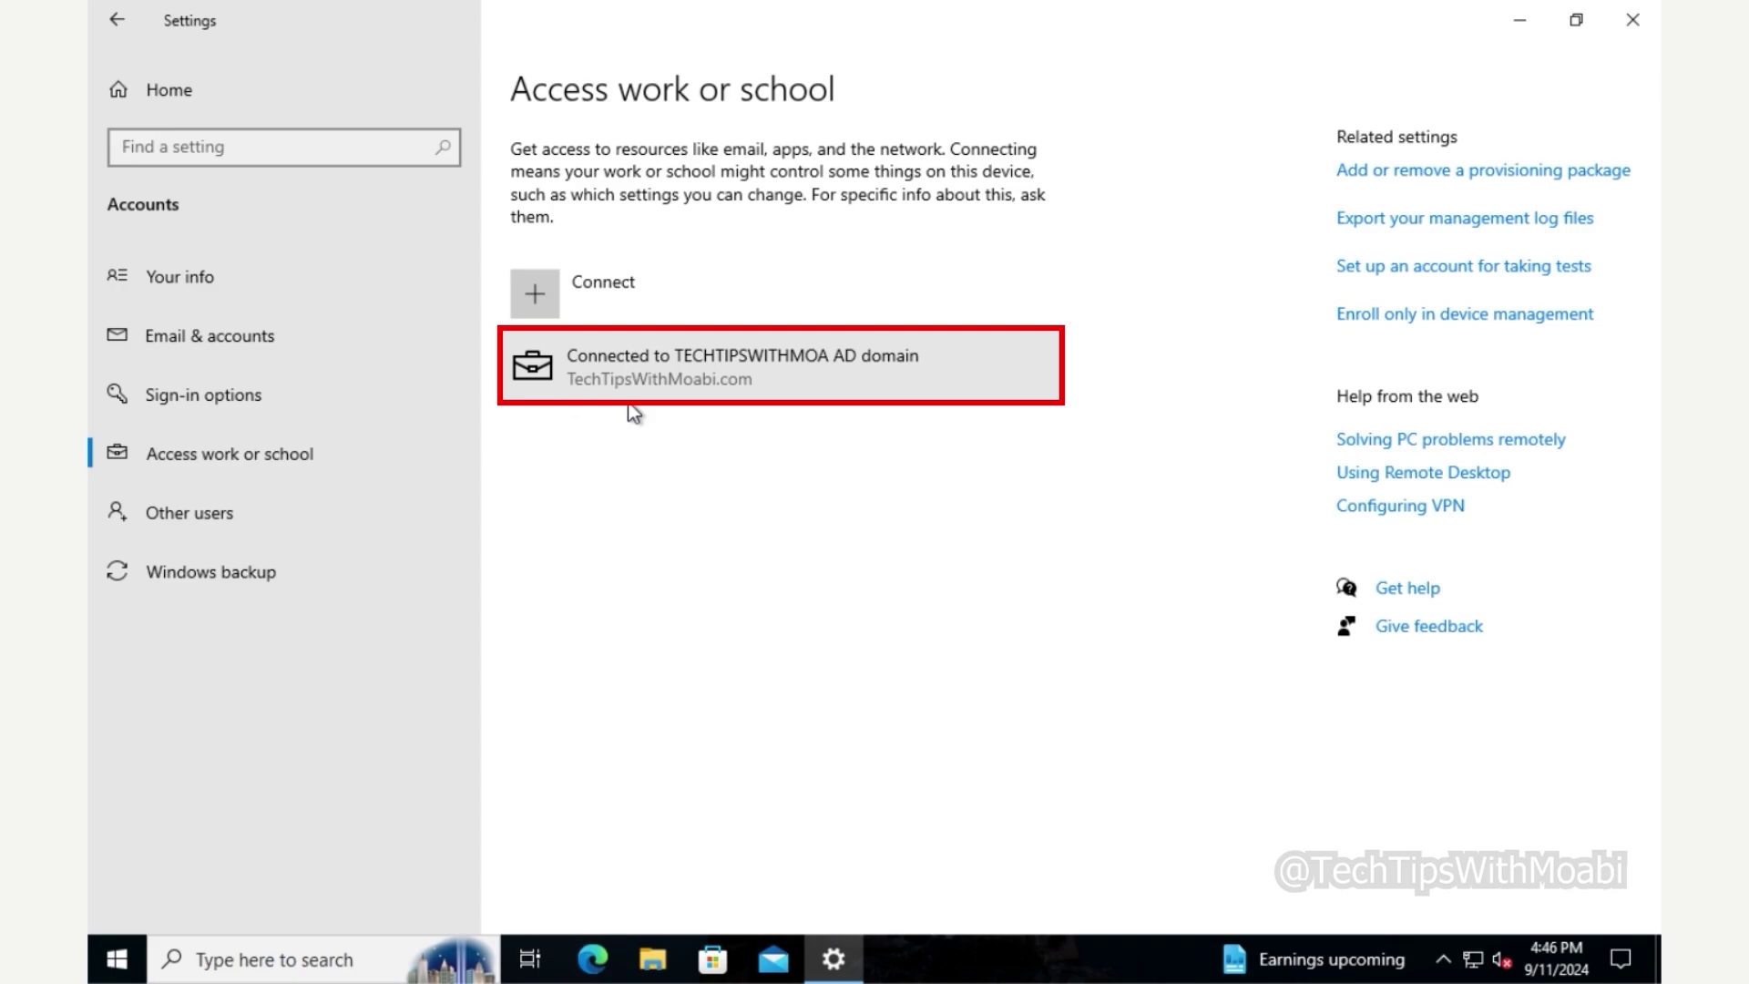
- Choose Disconnect on the TECHTIPSWITHMOA AD domain entry to bring up the removal confirmation
left_click(821, 392)
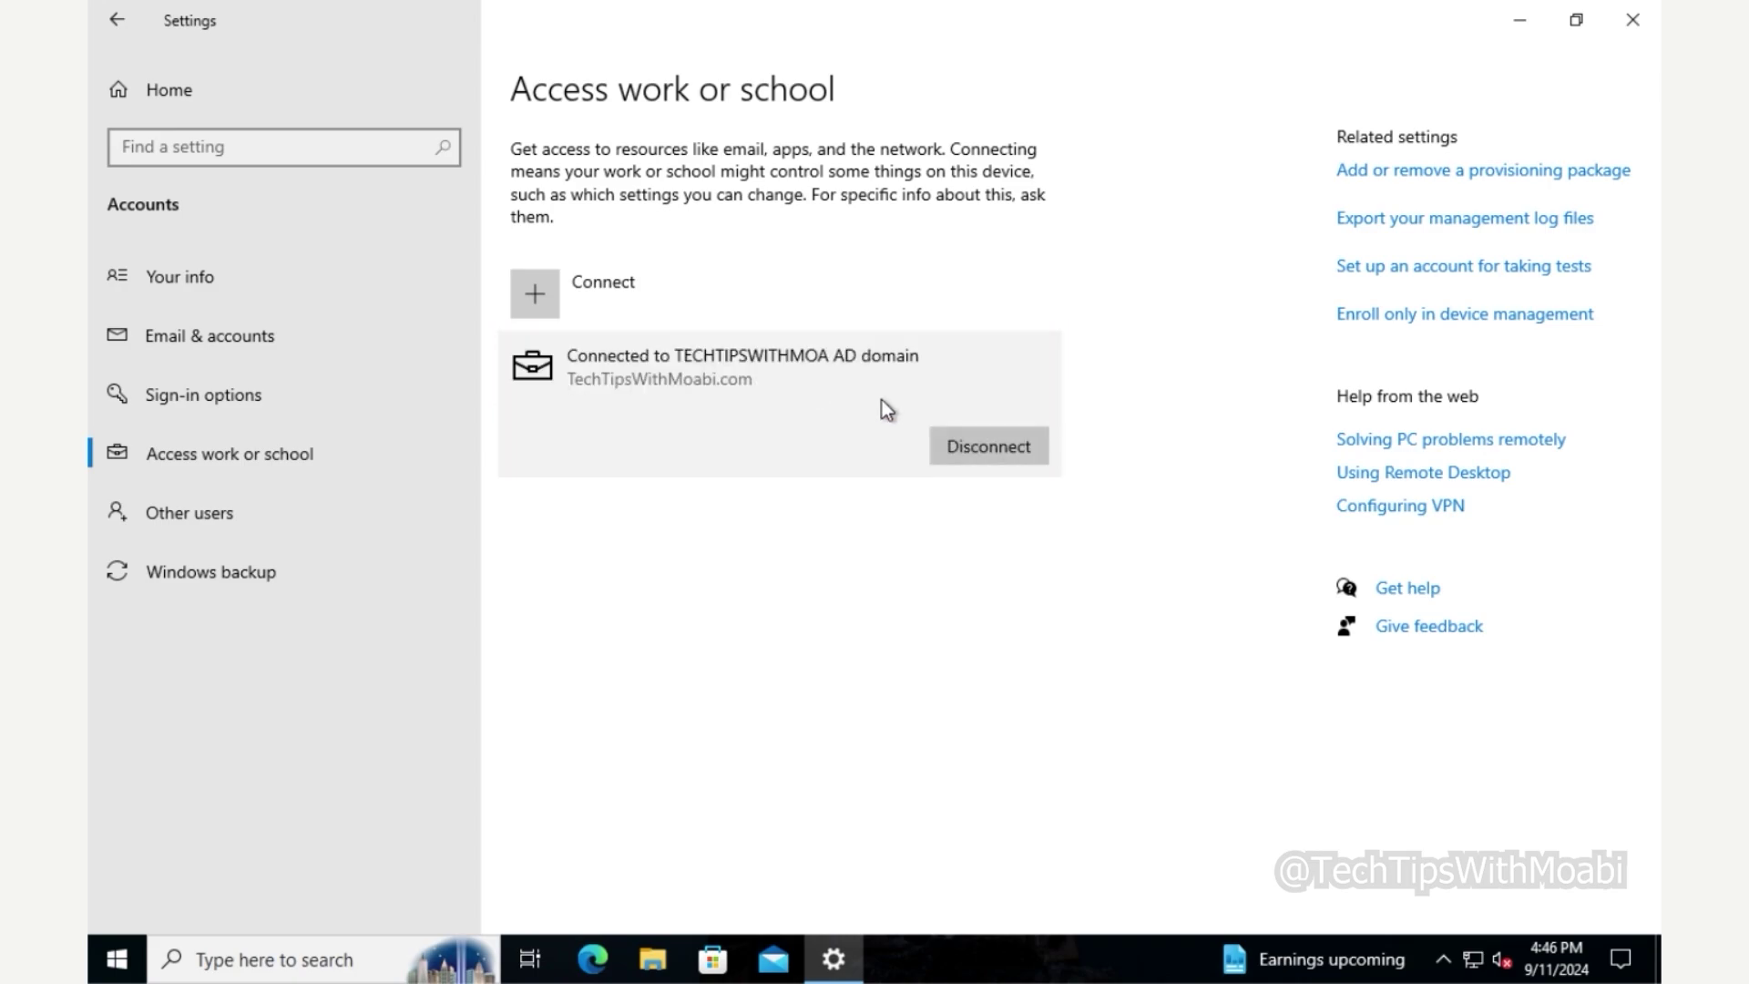
left_click(980, 453)
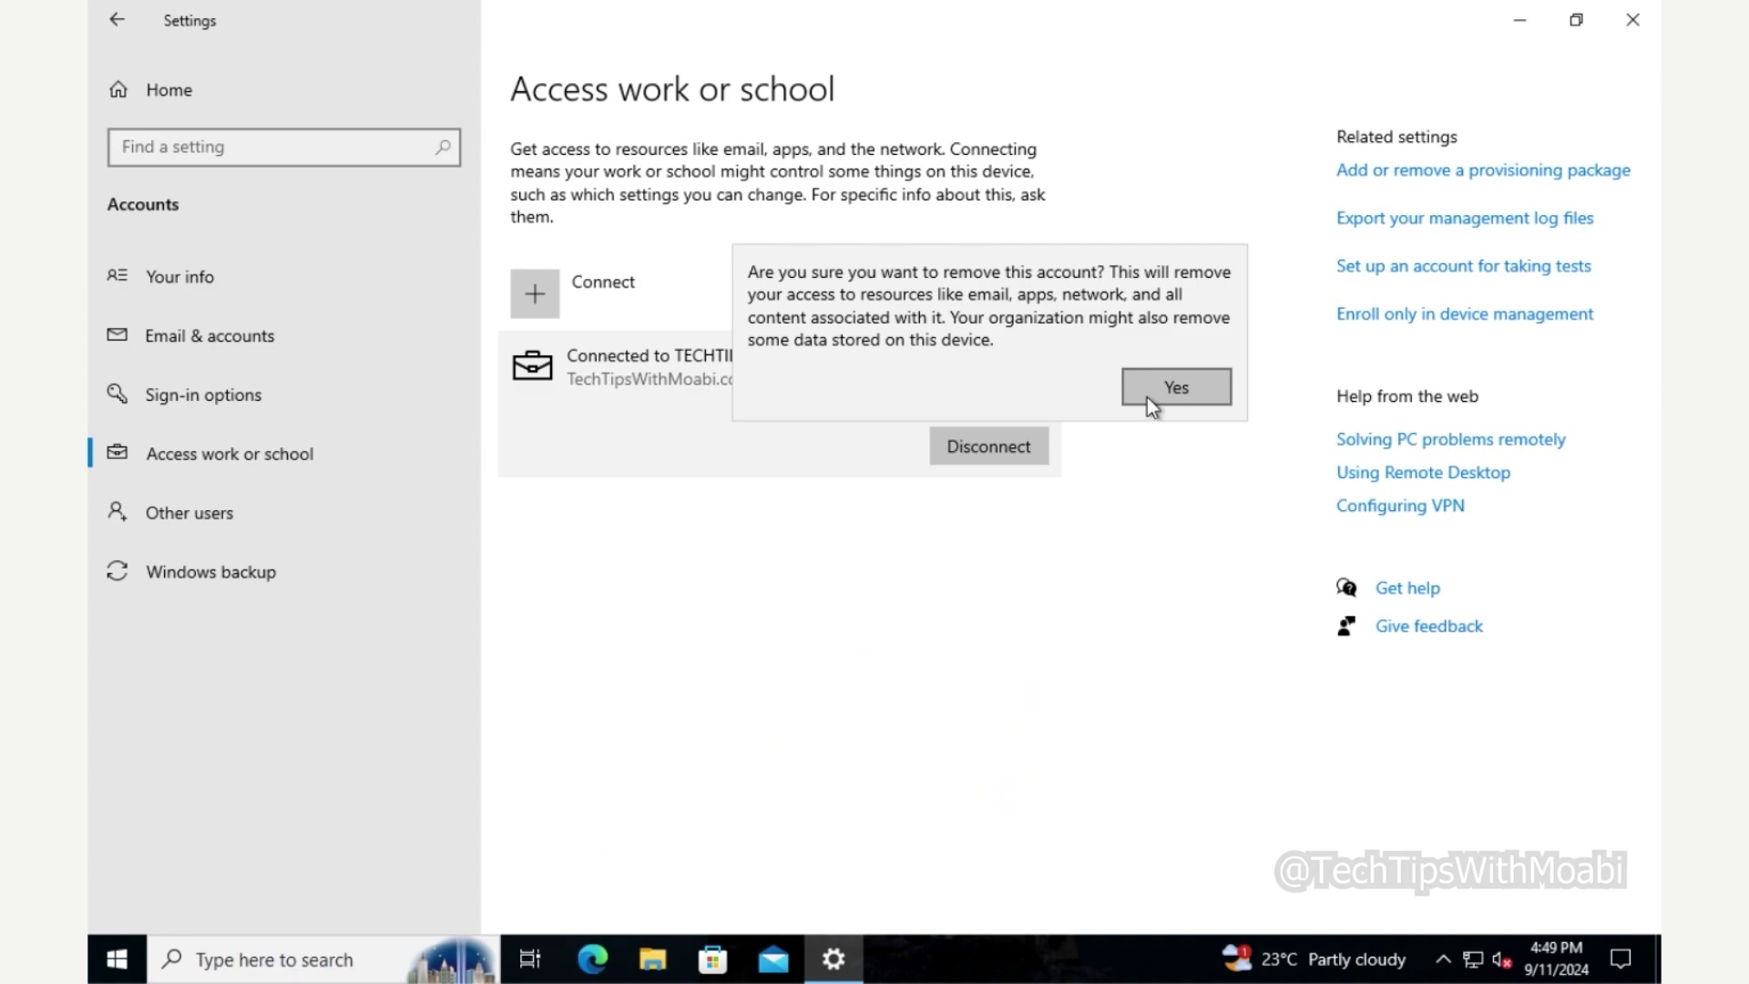
- Confirm removing the domain account and disconnecting the PC from the organization
left_click(1146, 398)
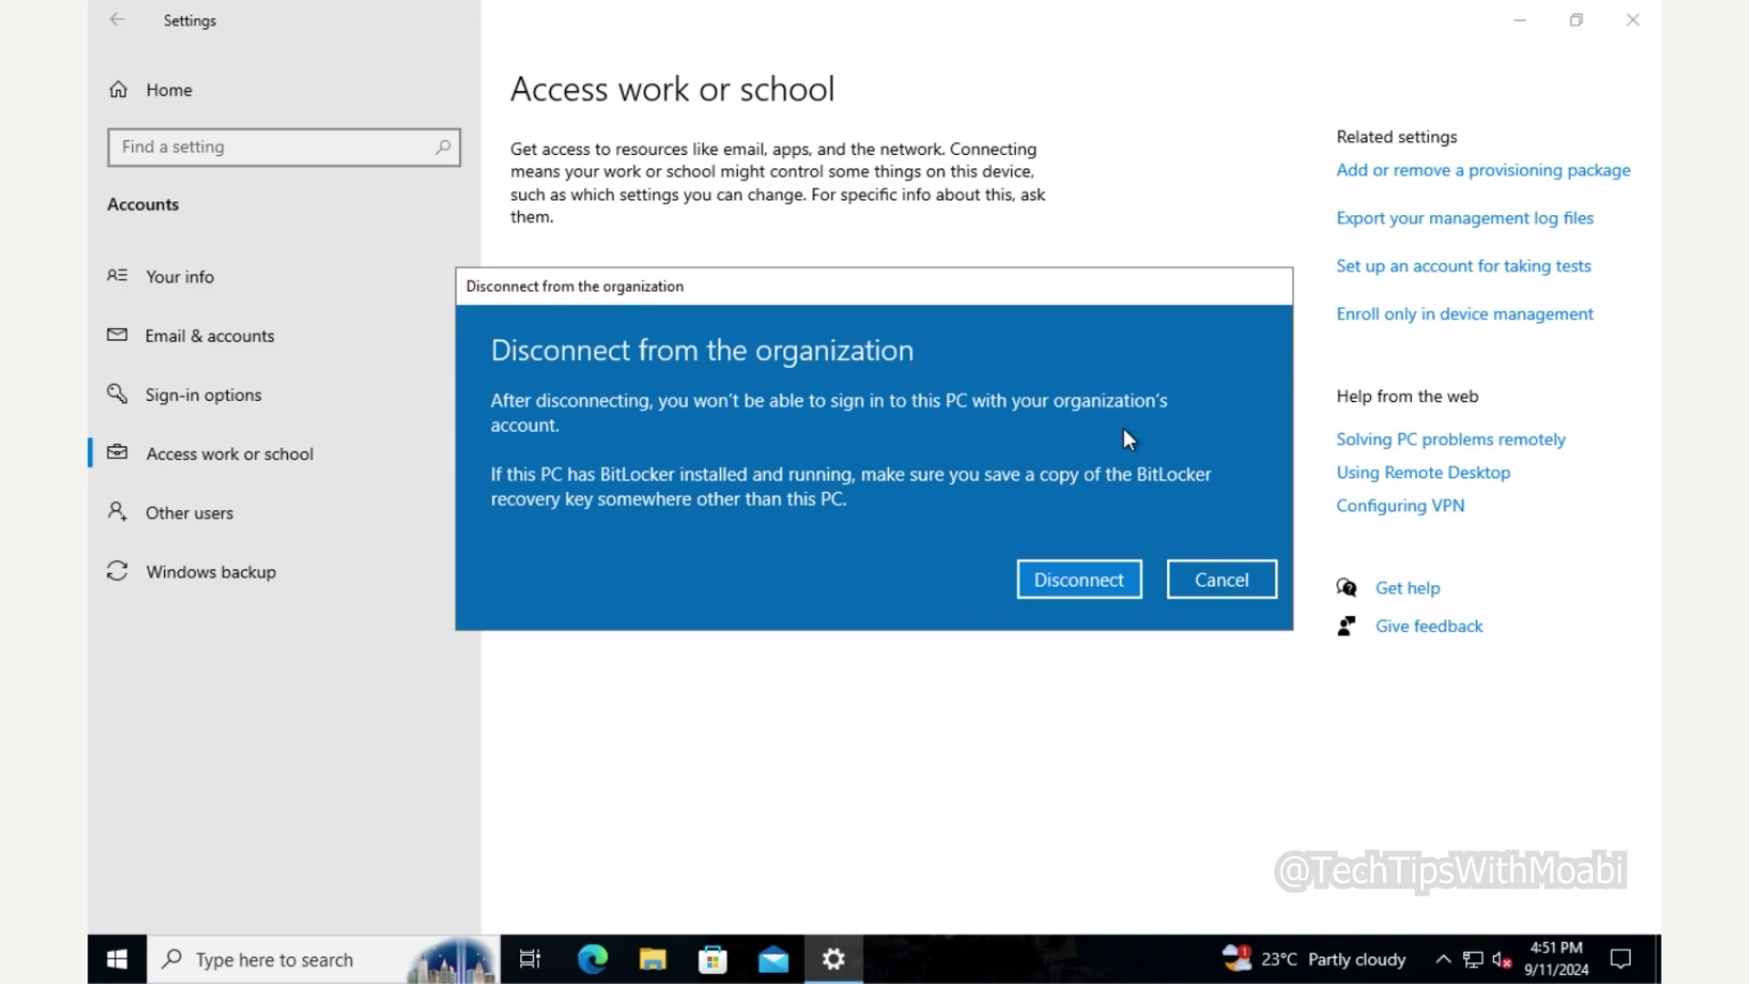
left_click(1090, 564)
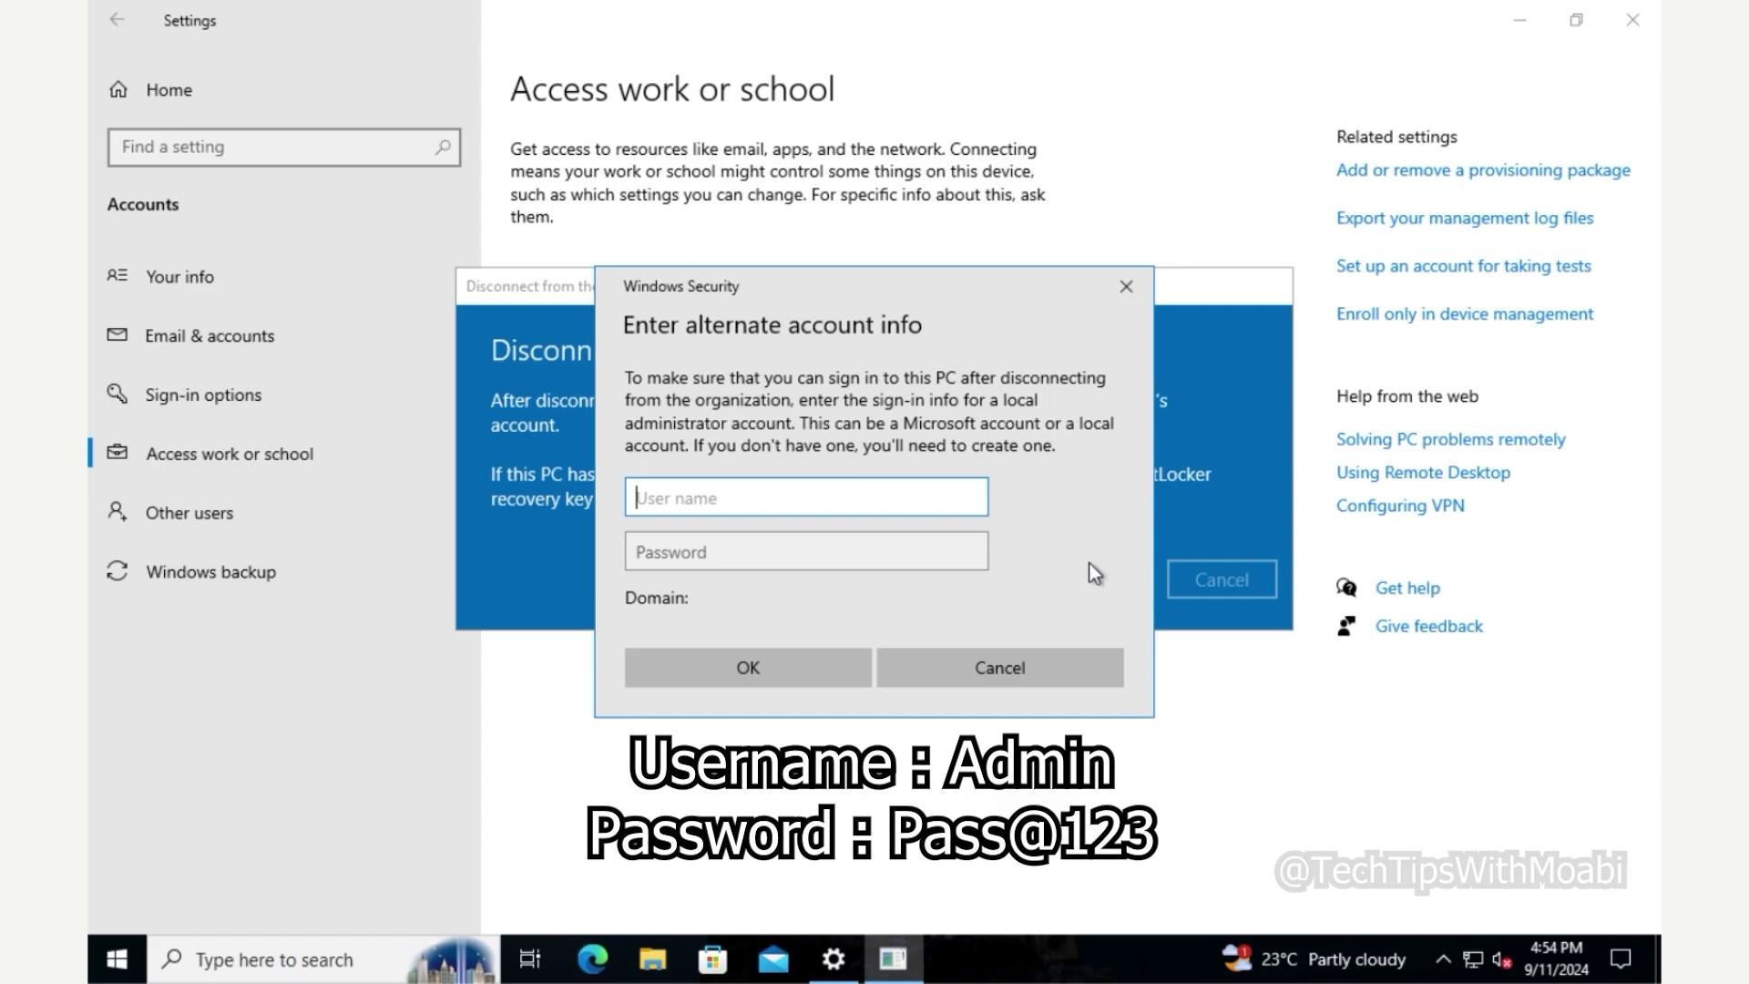
- Enter 'Admin' and the account password as the alternate local administrator sign-in
type("Admin")
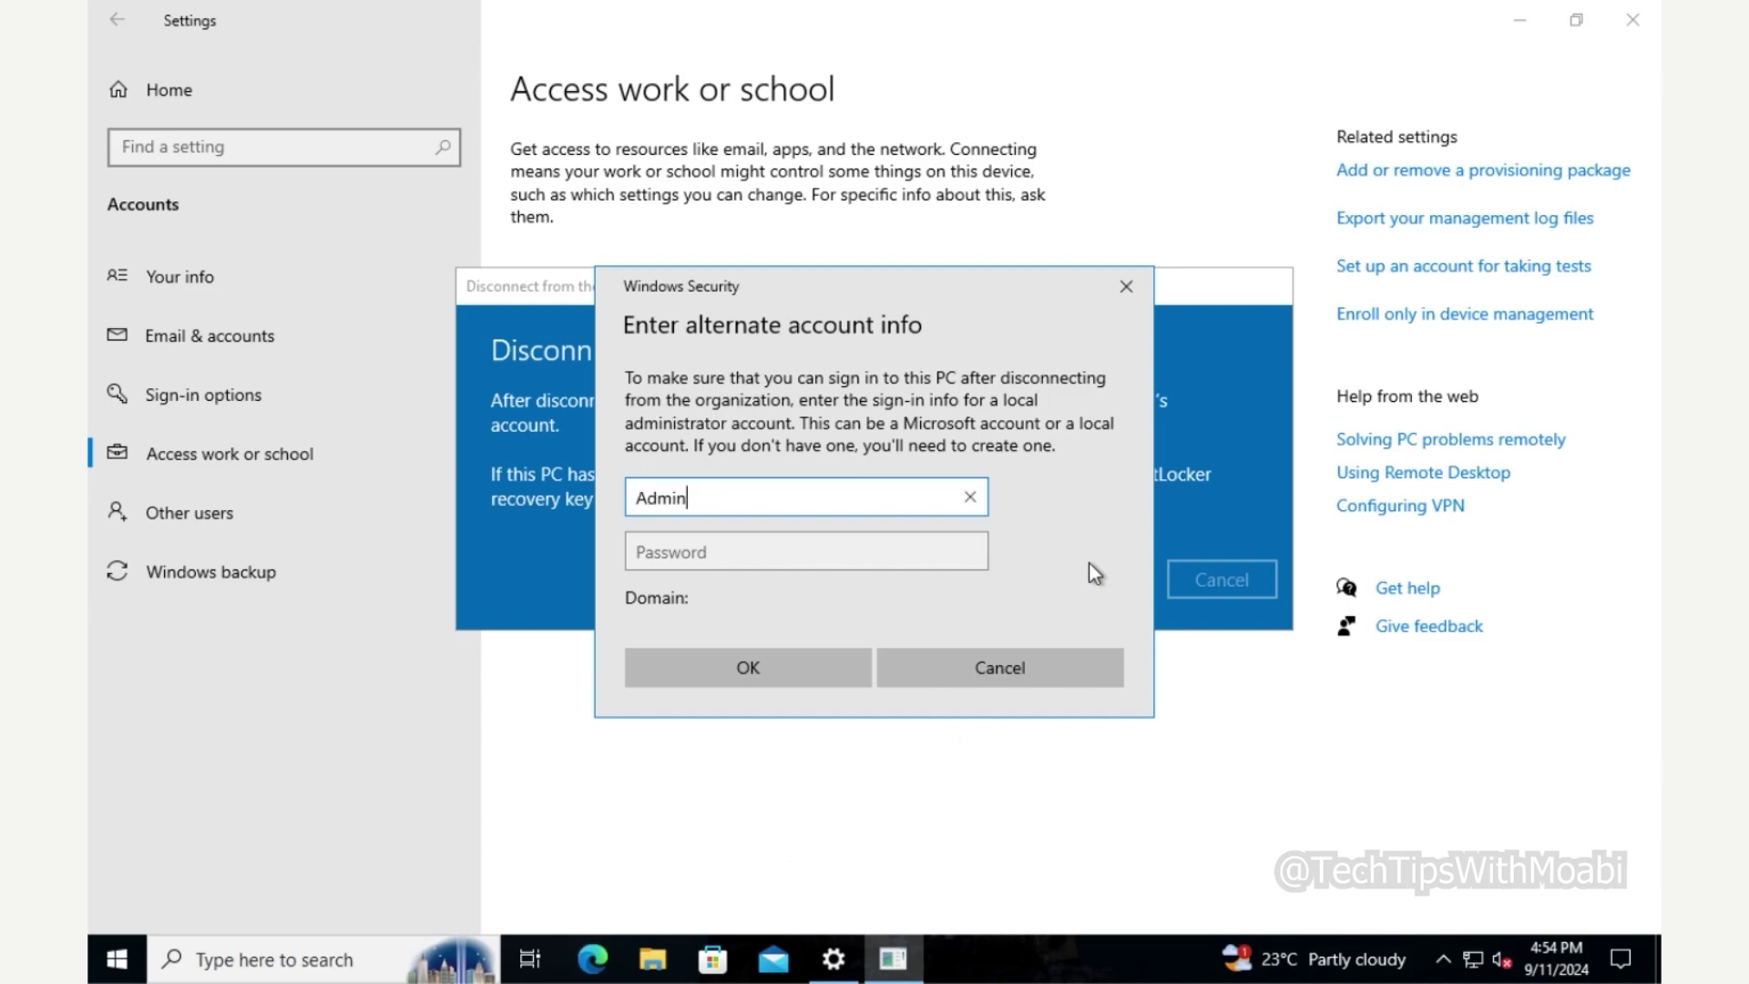
key("Tab")
type("••••••••")
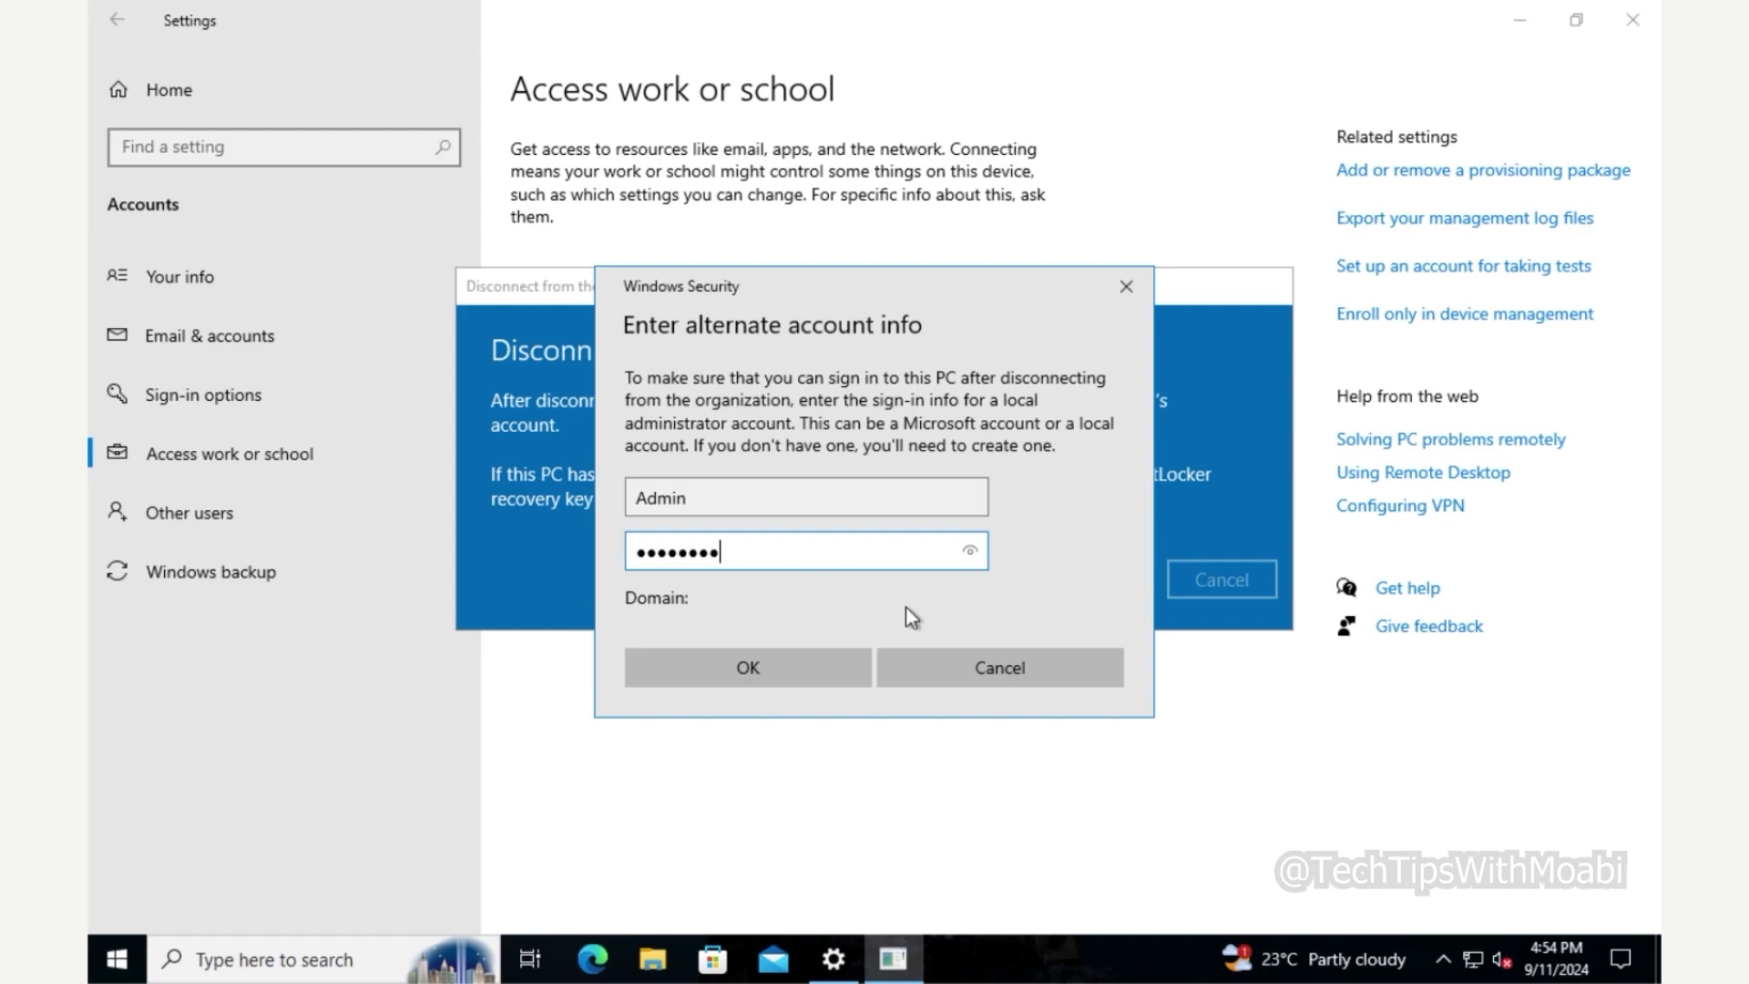
left_click(836, 658)
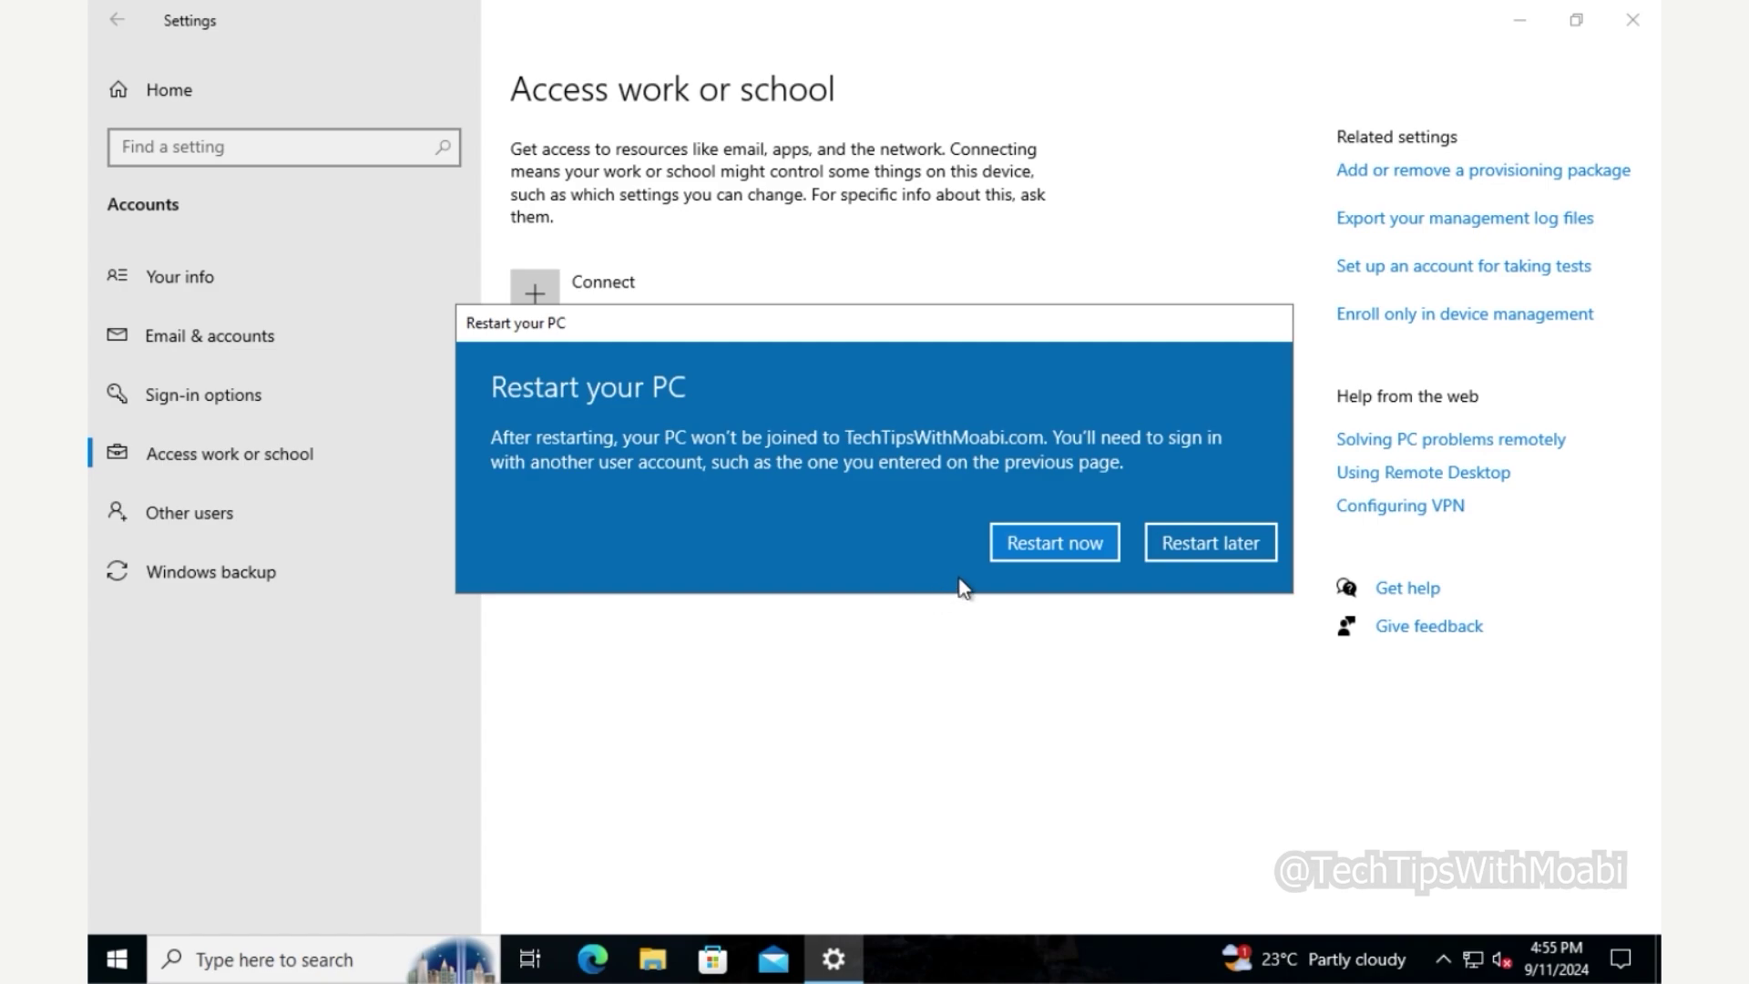
- Restart the PC now to finish leaving TechTipsWithMoabi.com
left_click(1035, 554)
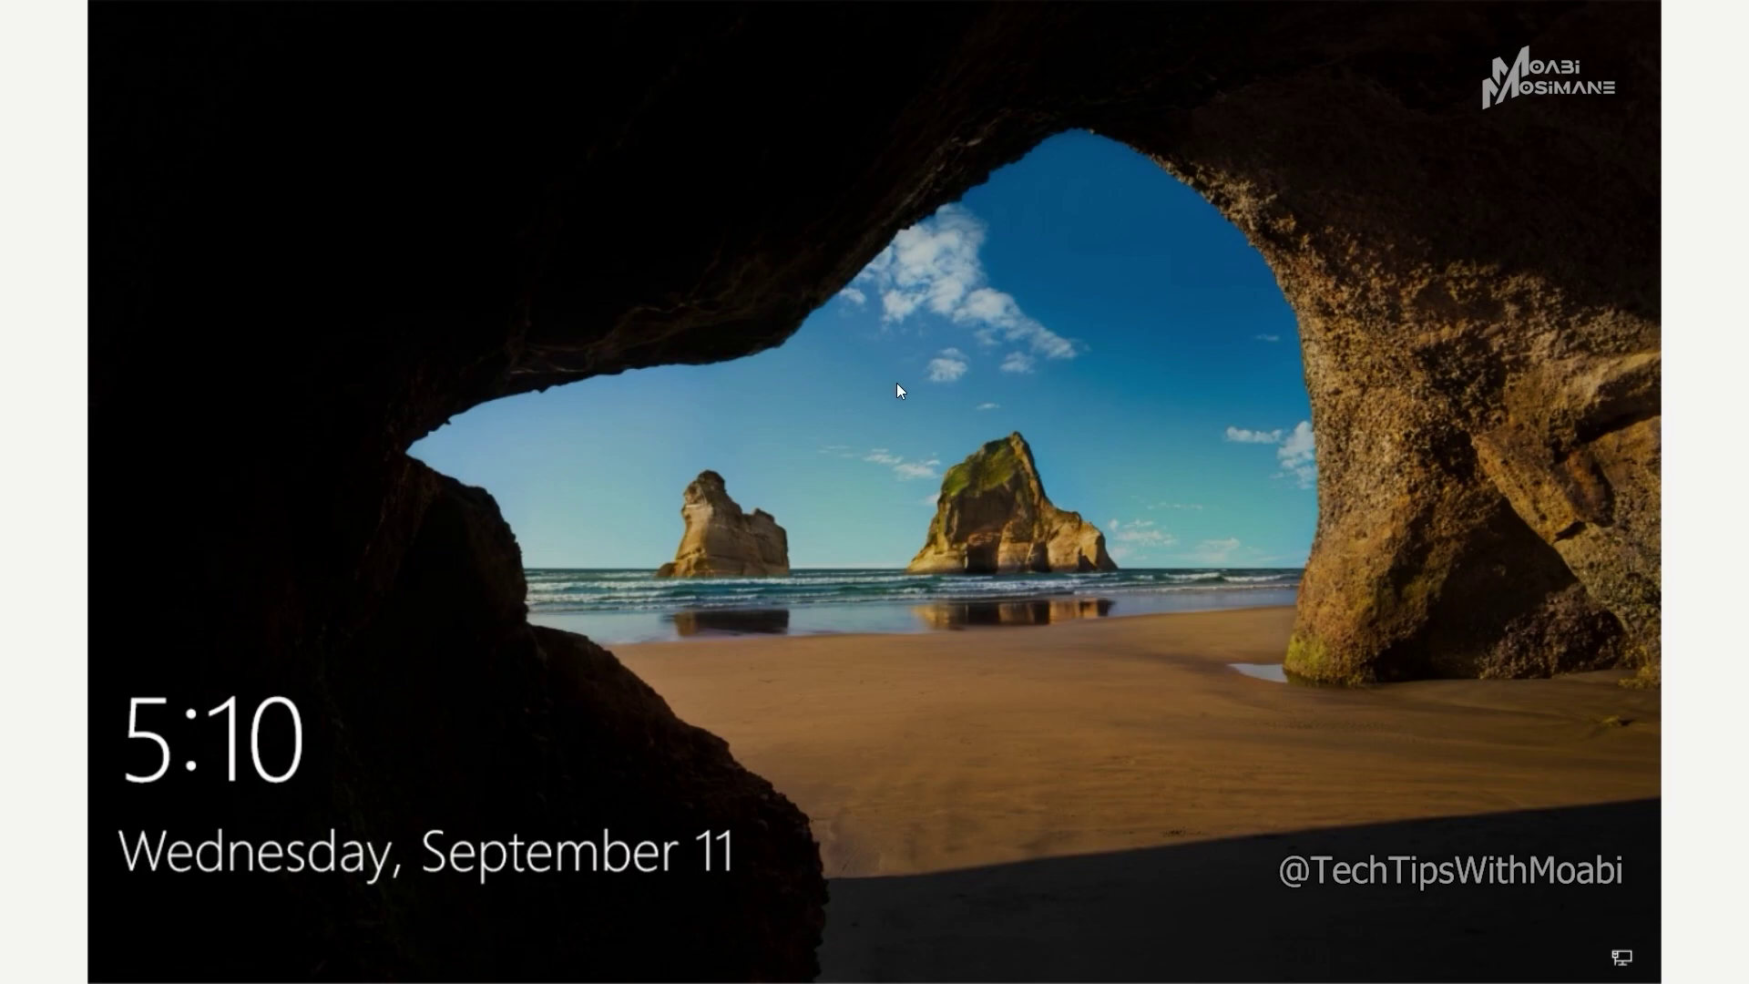
- Sign in to the local Admin account with its password from the lock screen
left_click(876, 501)
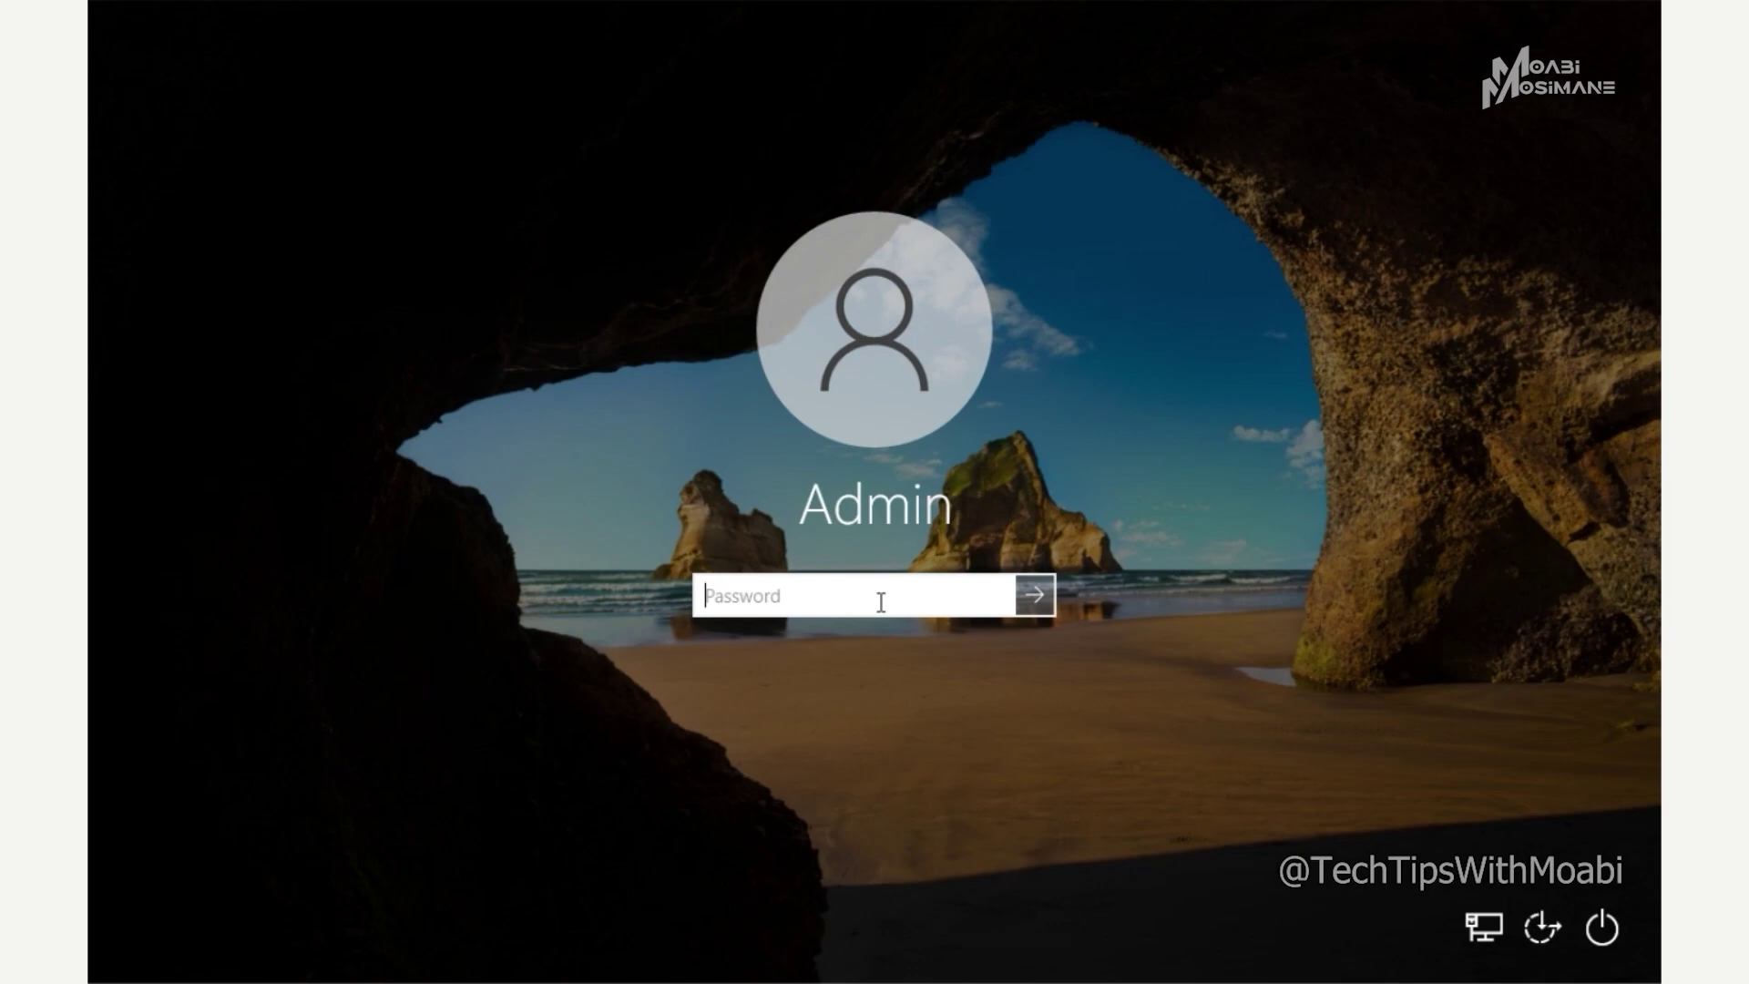
type("•••••••••")
key("Return")
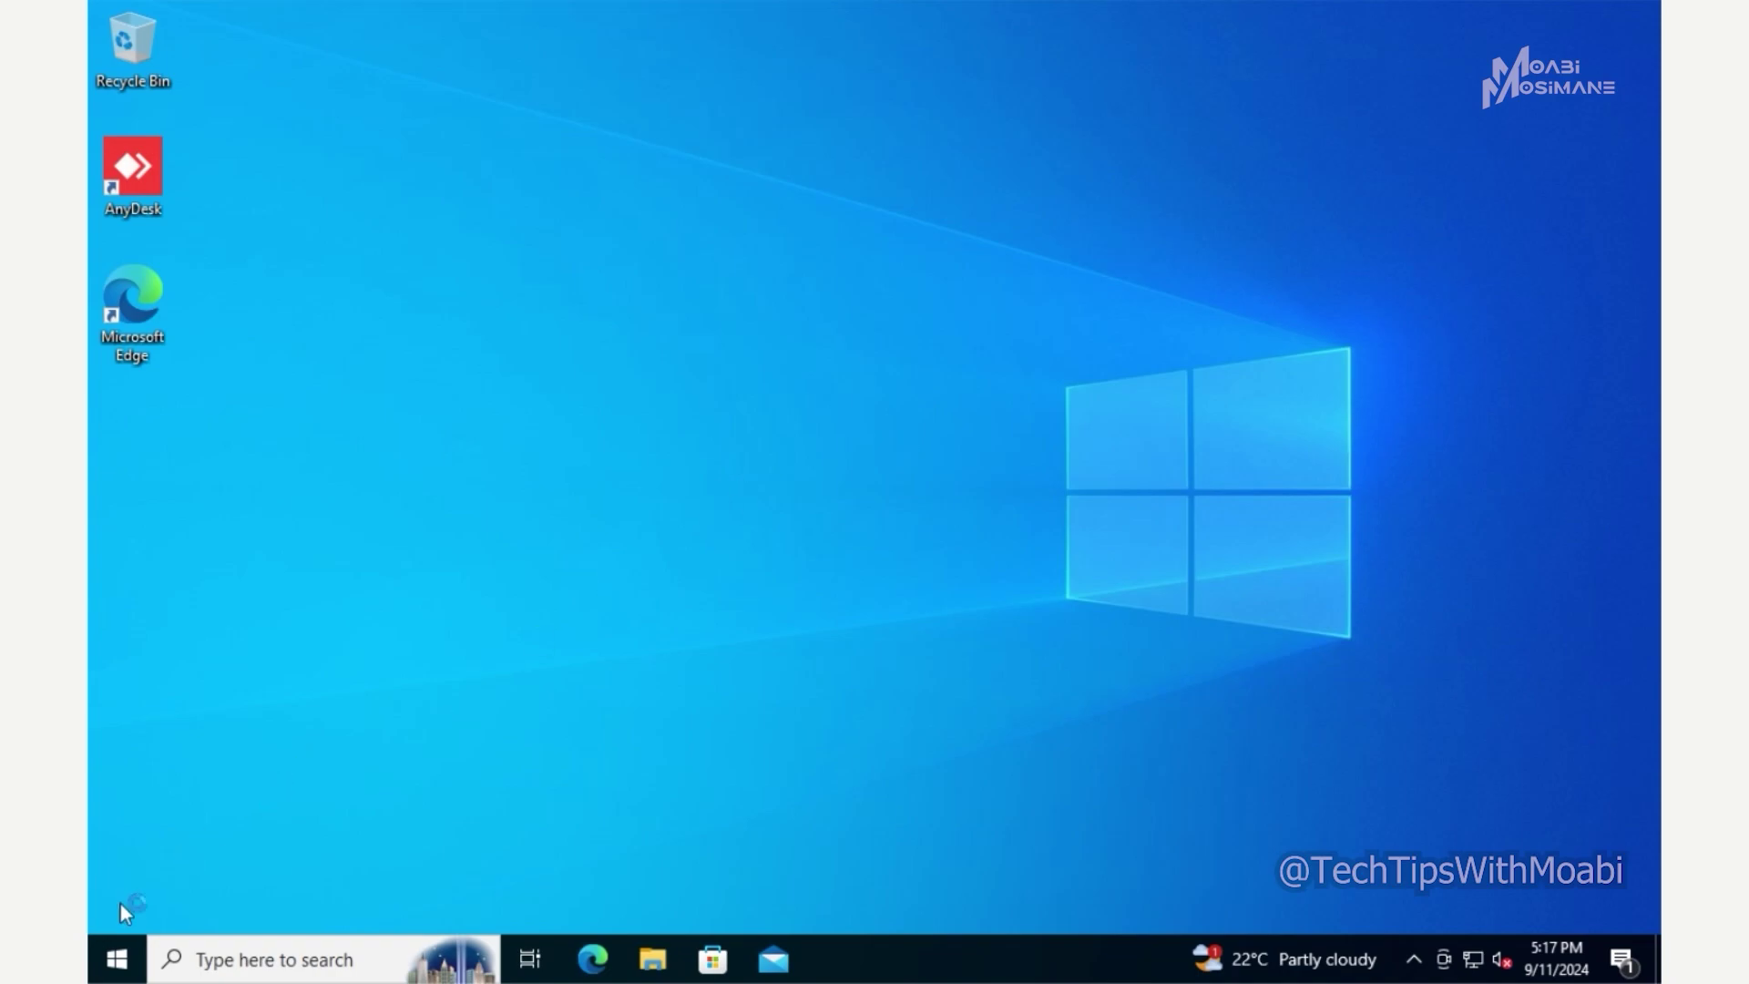
- Open Settings maximized and verify Access work or school lists no domain connection
left_click(116, 957)
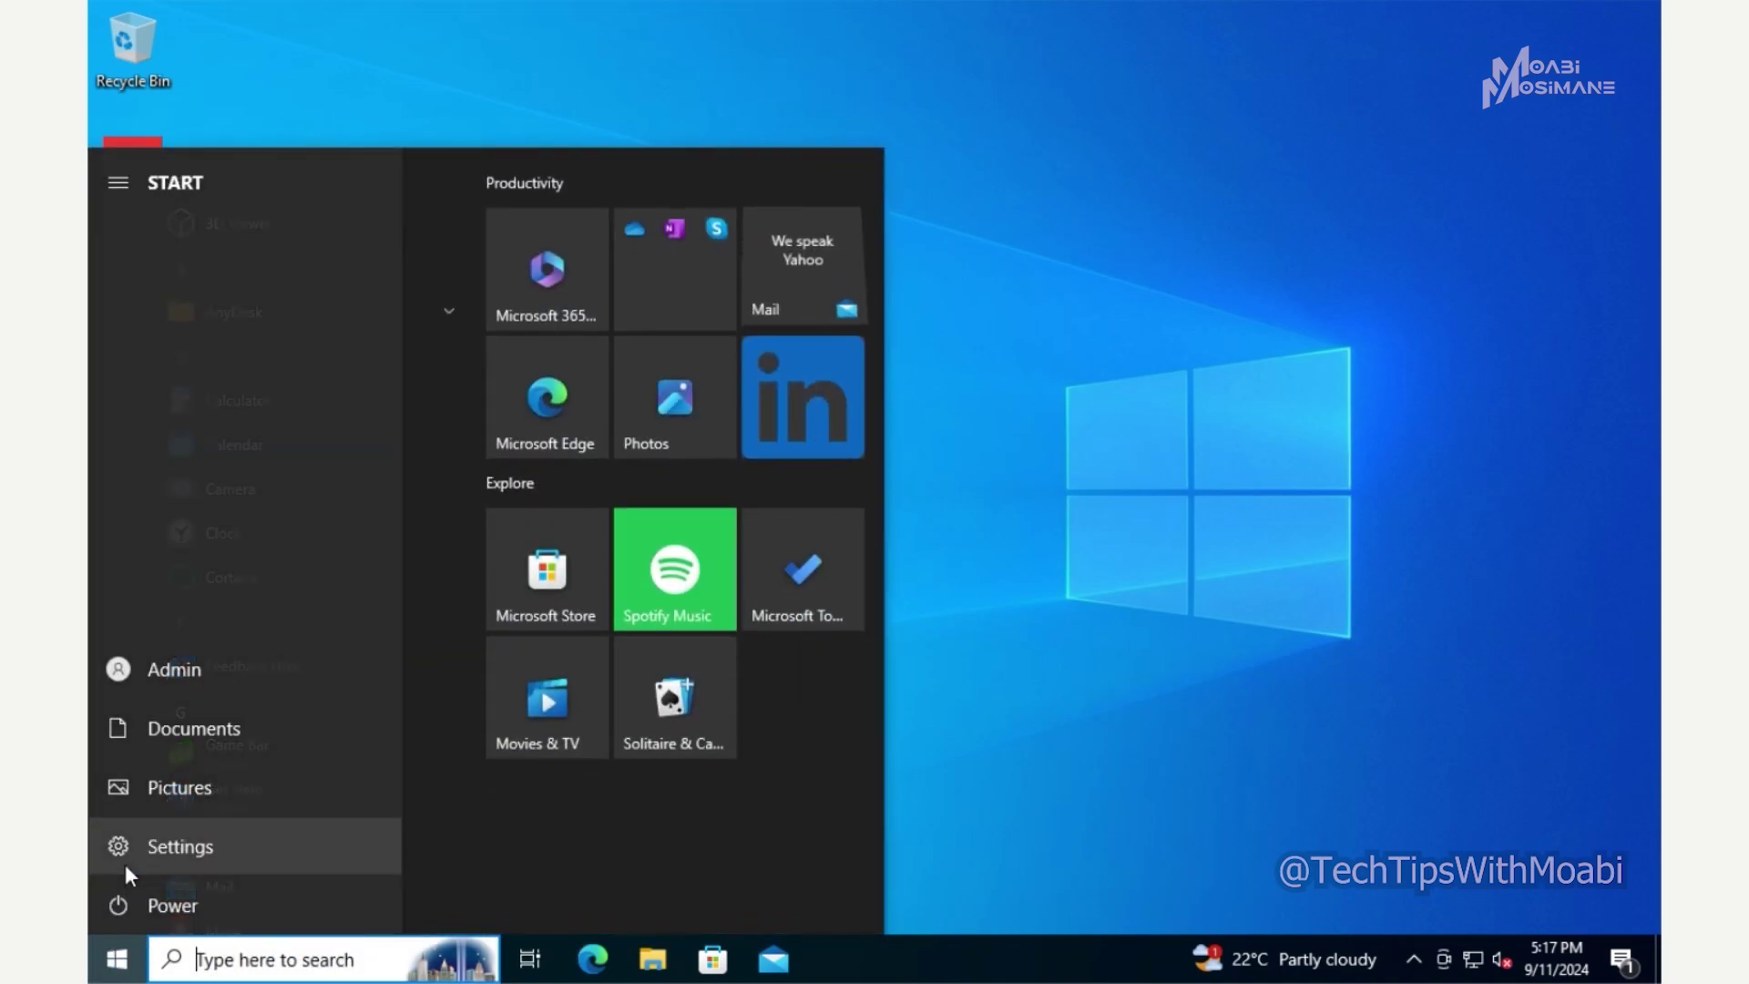
left_click(125, 869)
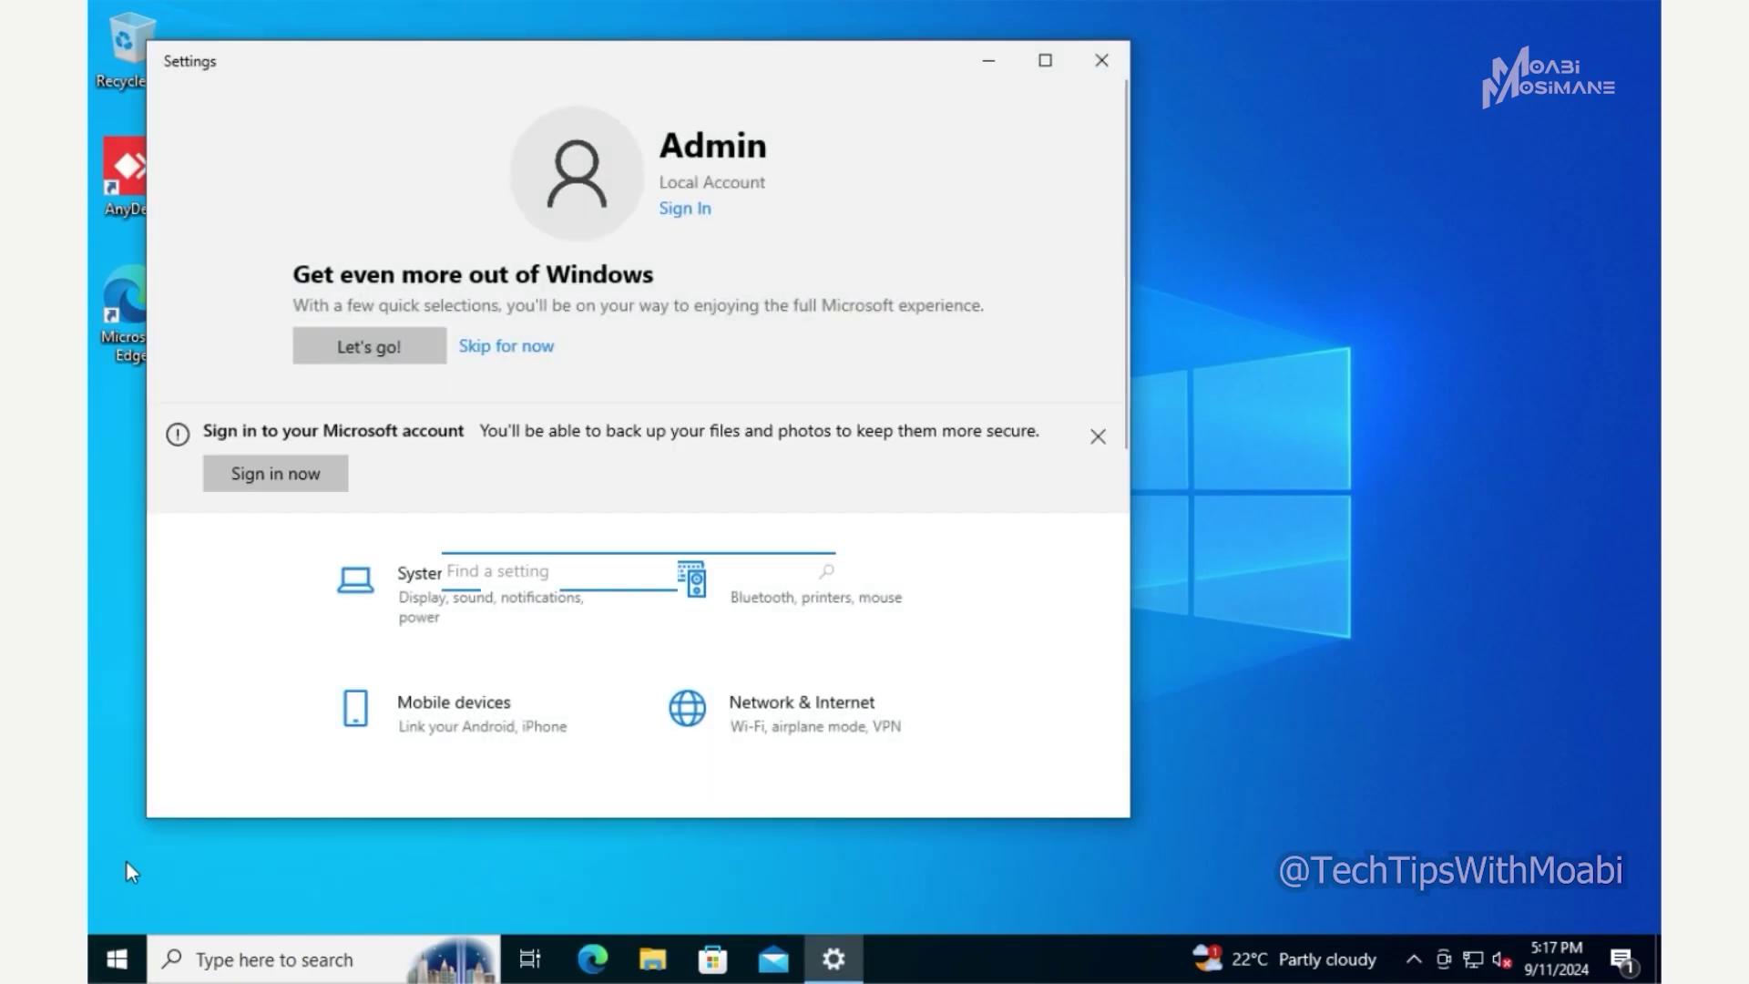
left_click(1045, 60)
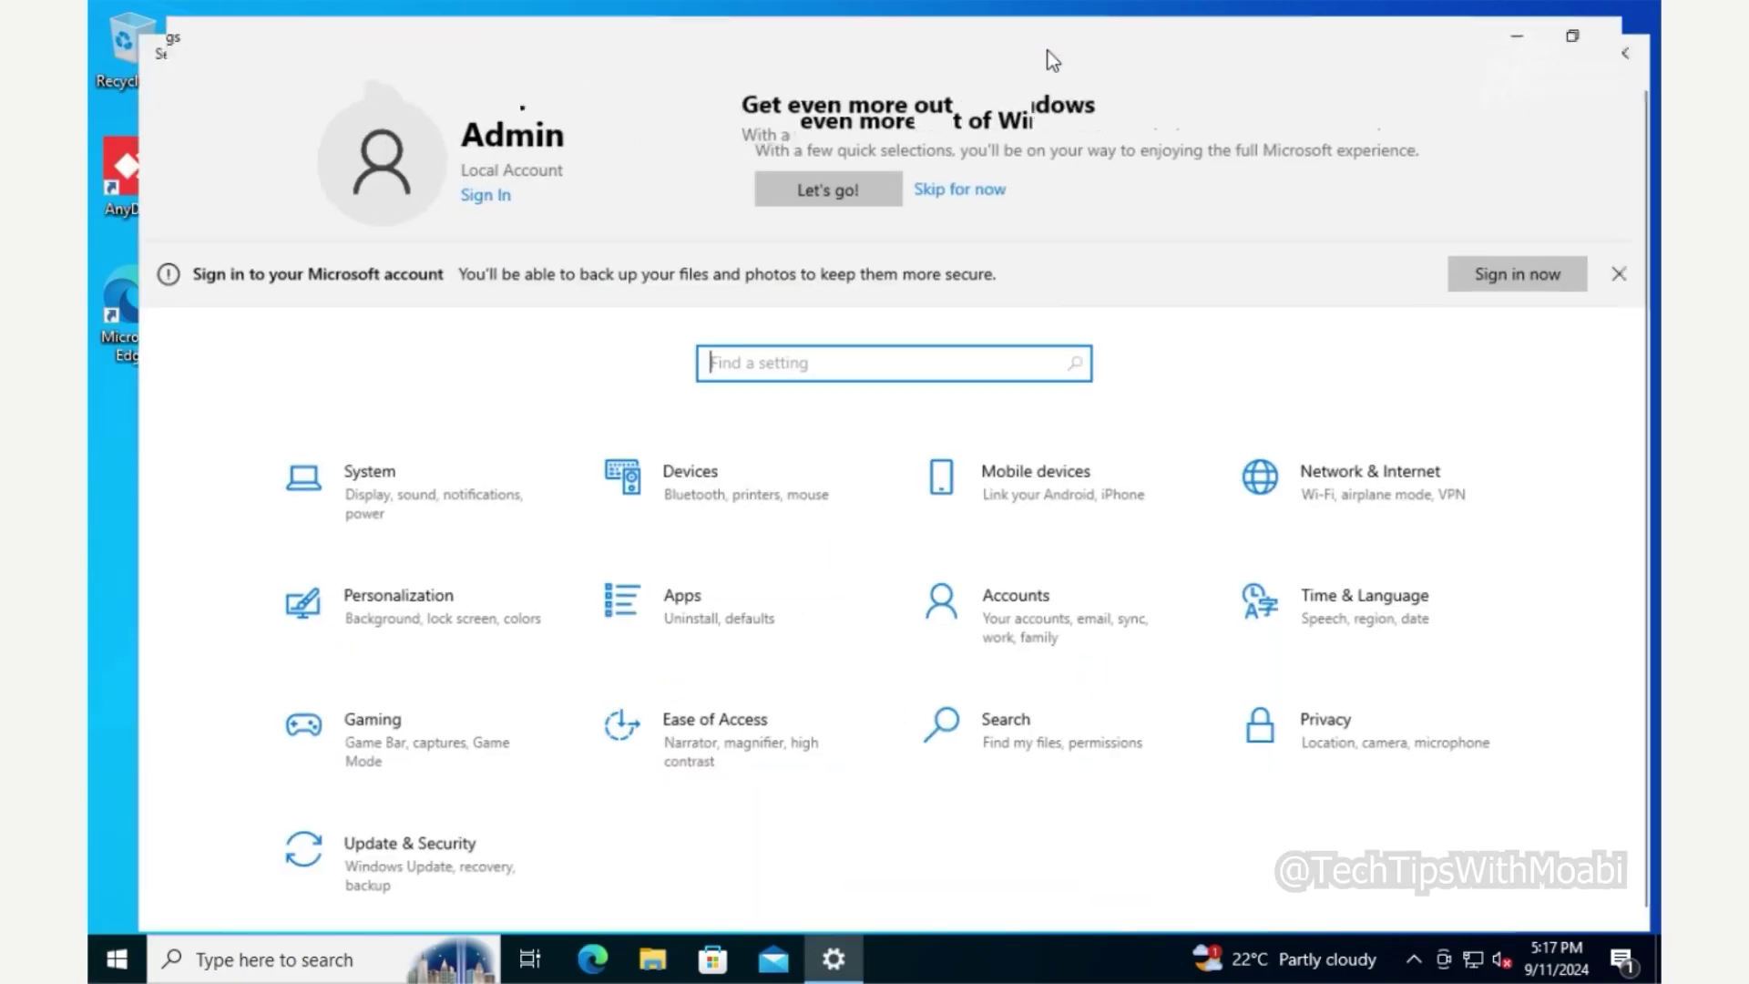
left_click(950, 599)
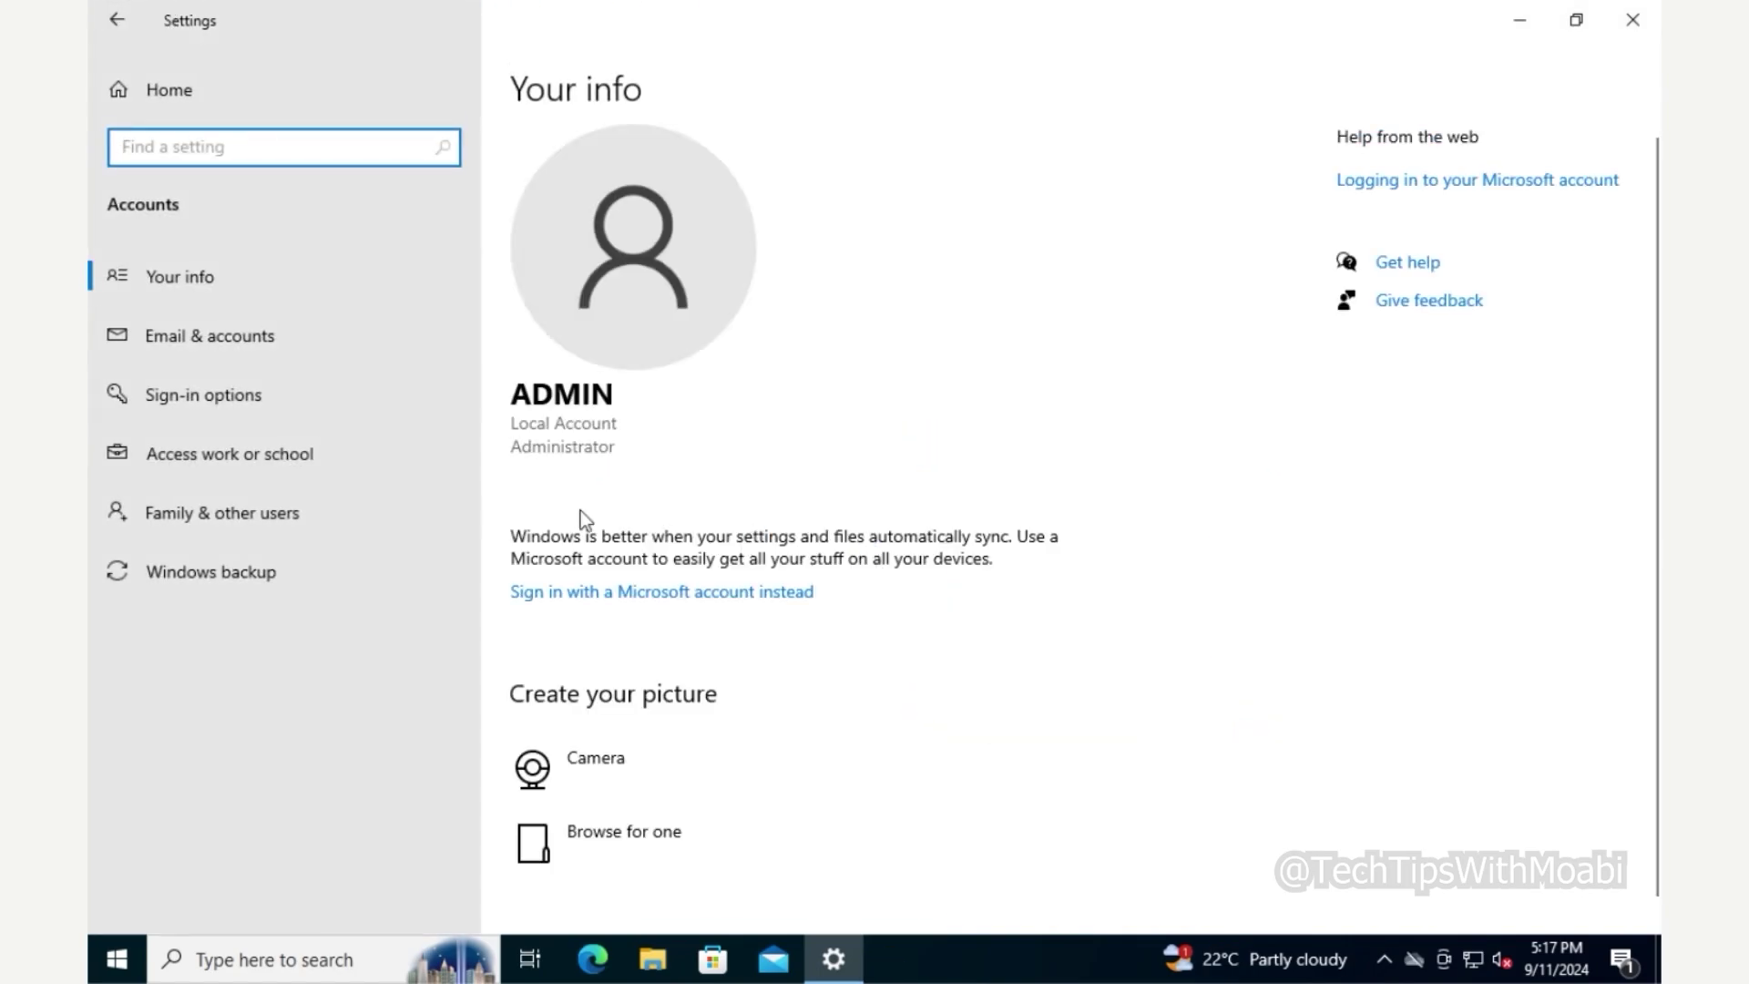
left_click(380, 479)
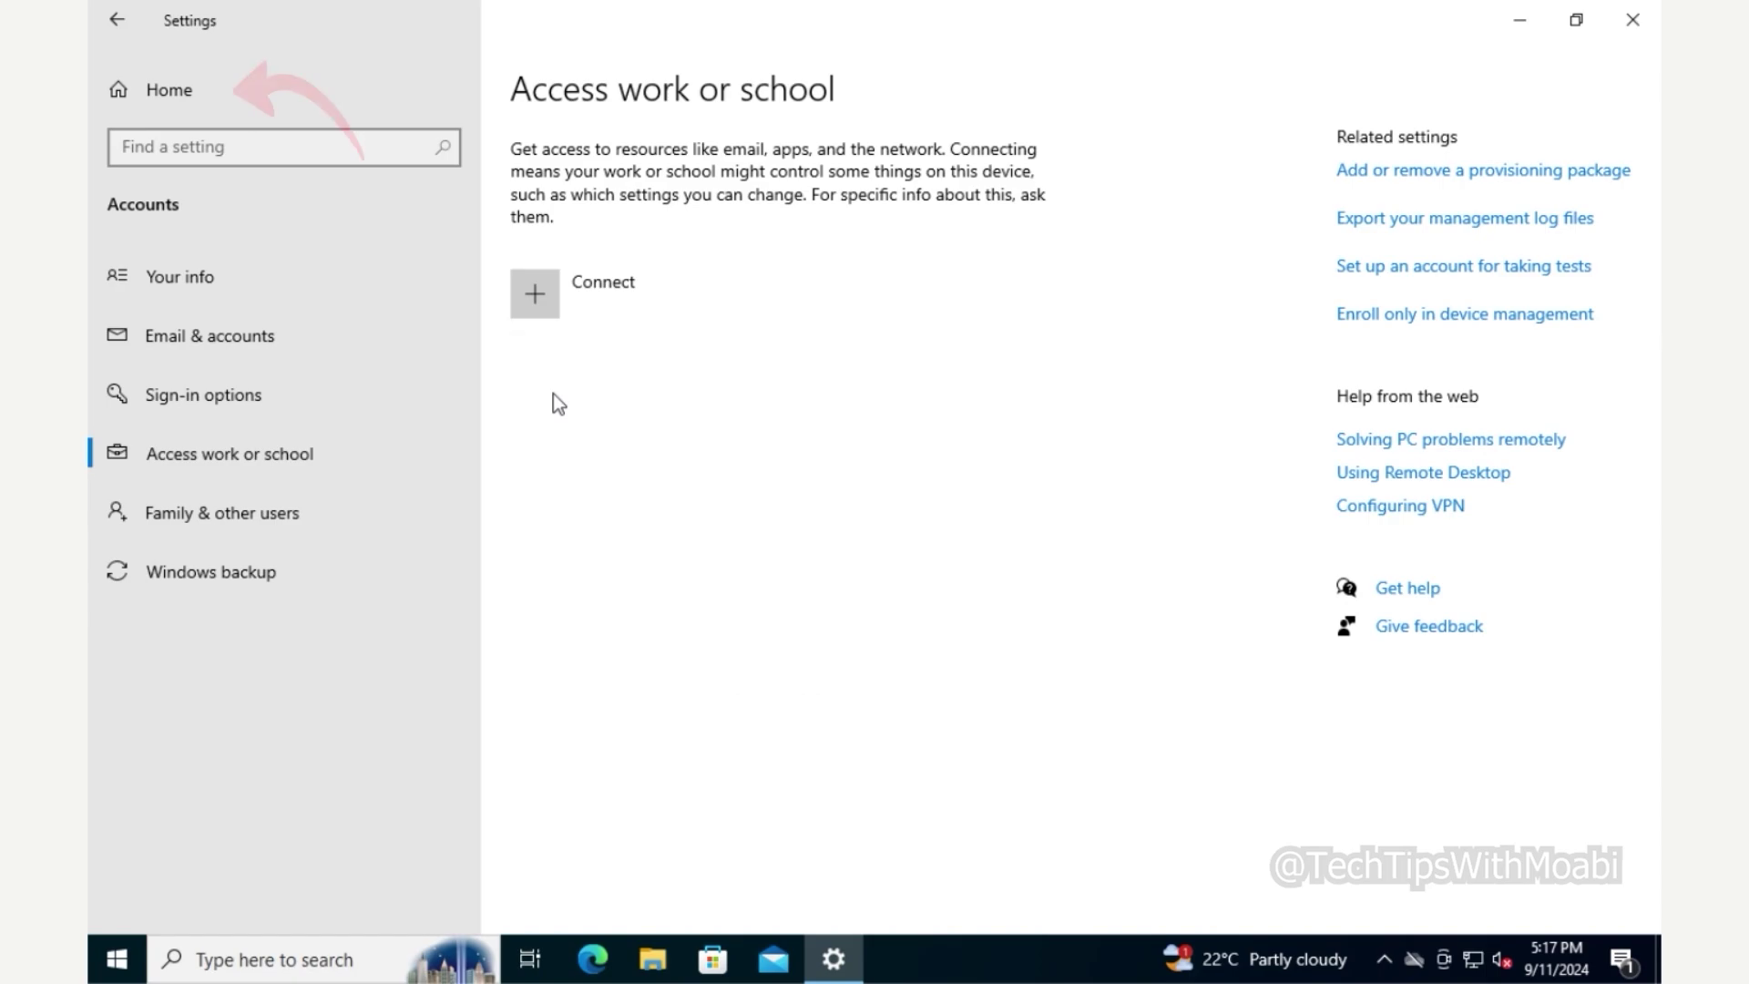
left_click(352, 103)
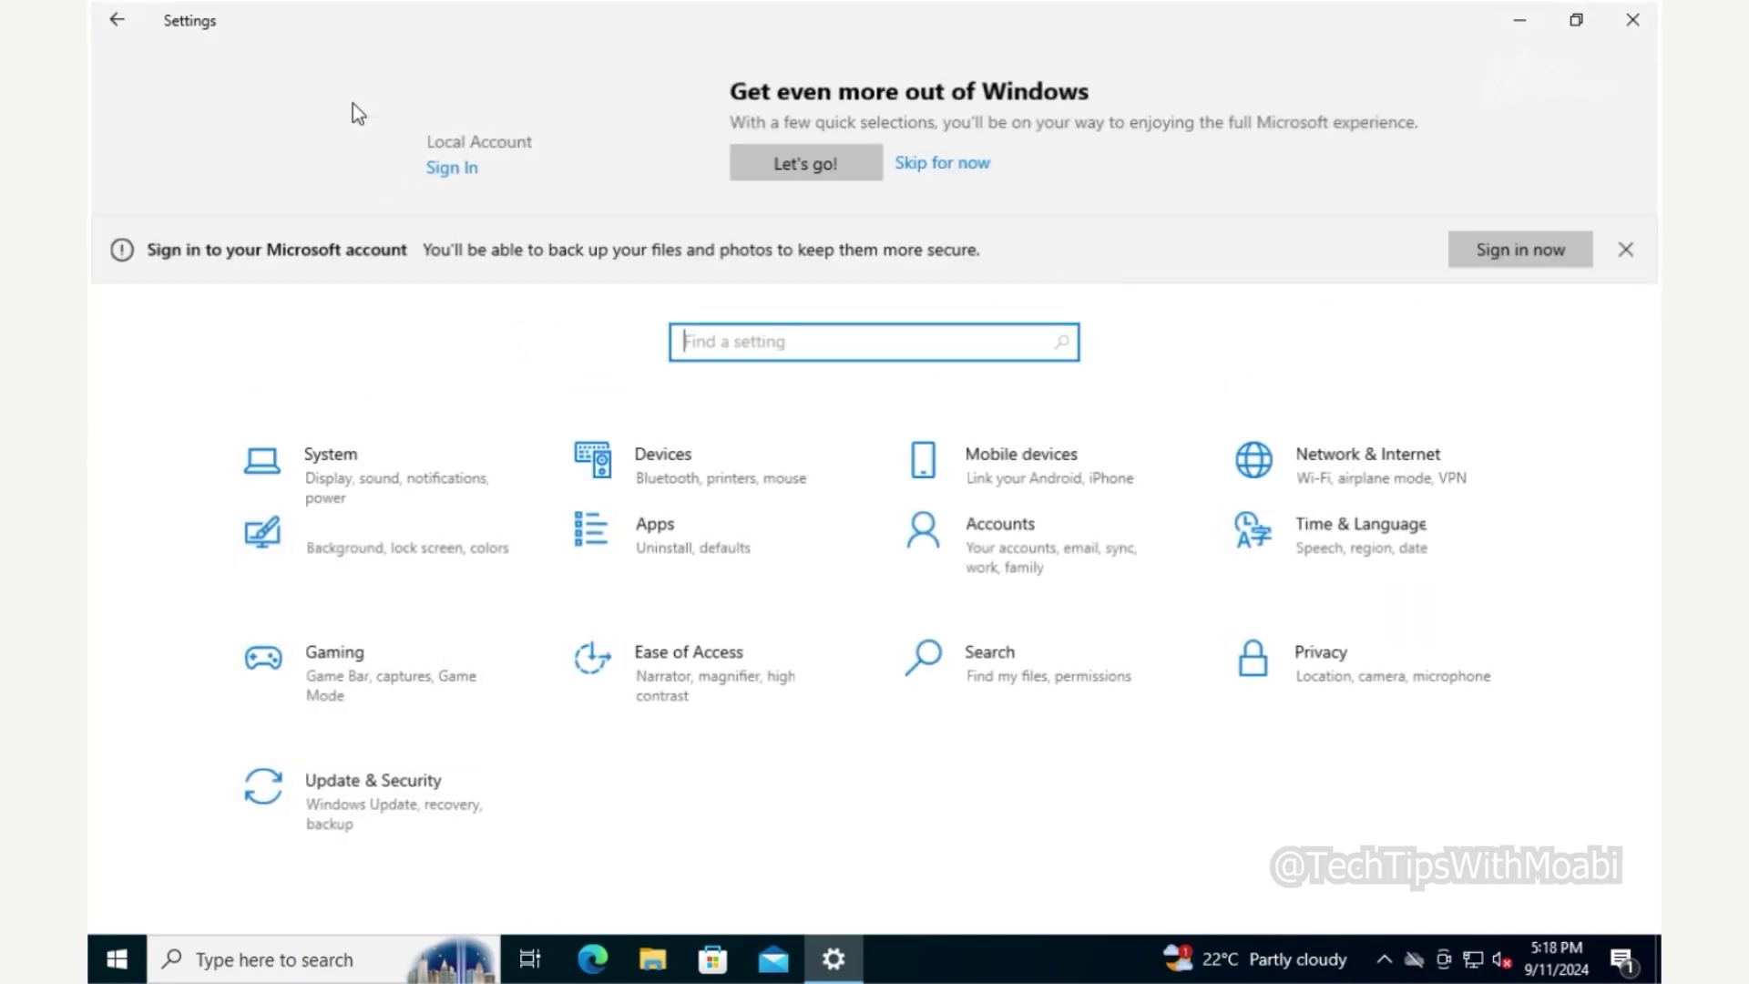
- Check System > About on the PC, then launch Active Directory Users and Computers on HomeDC
left_click(432, 505)
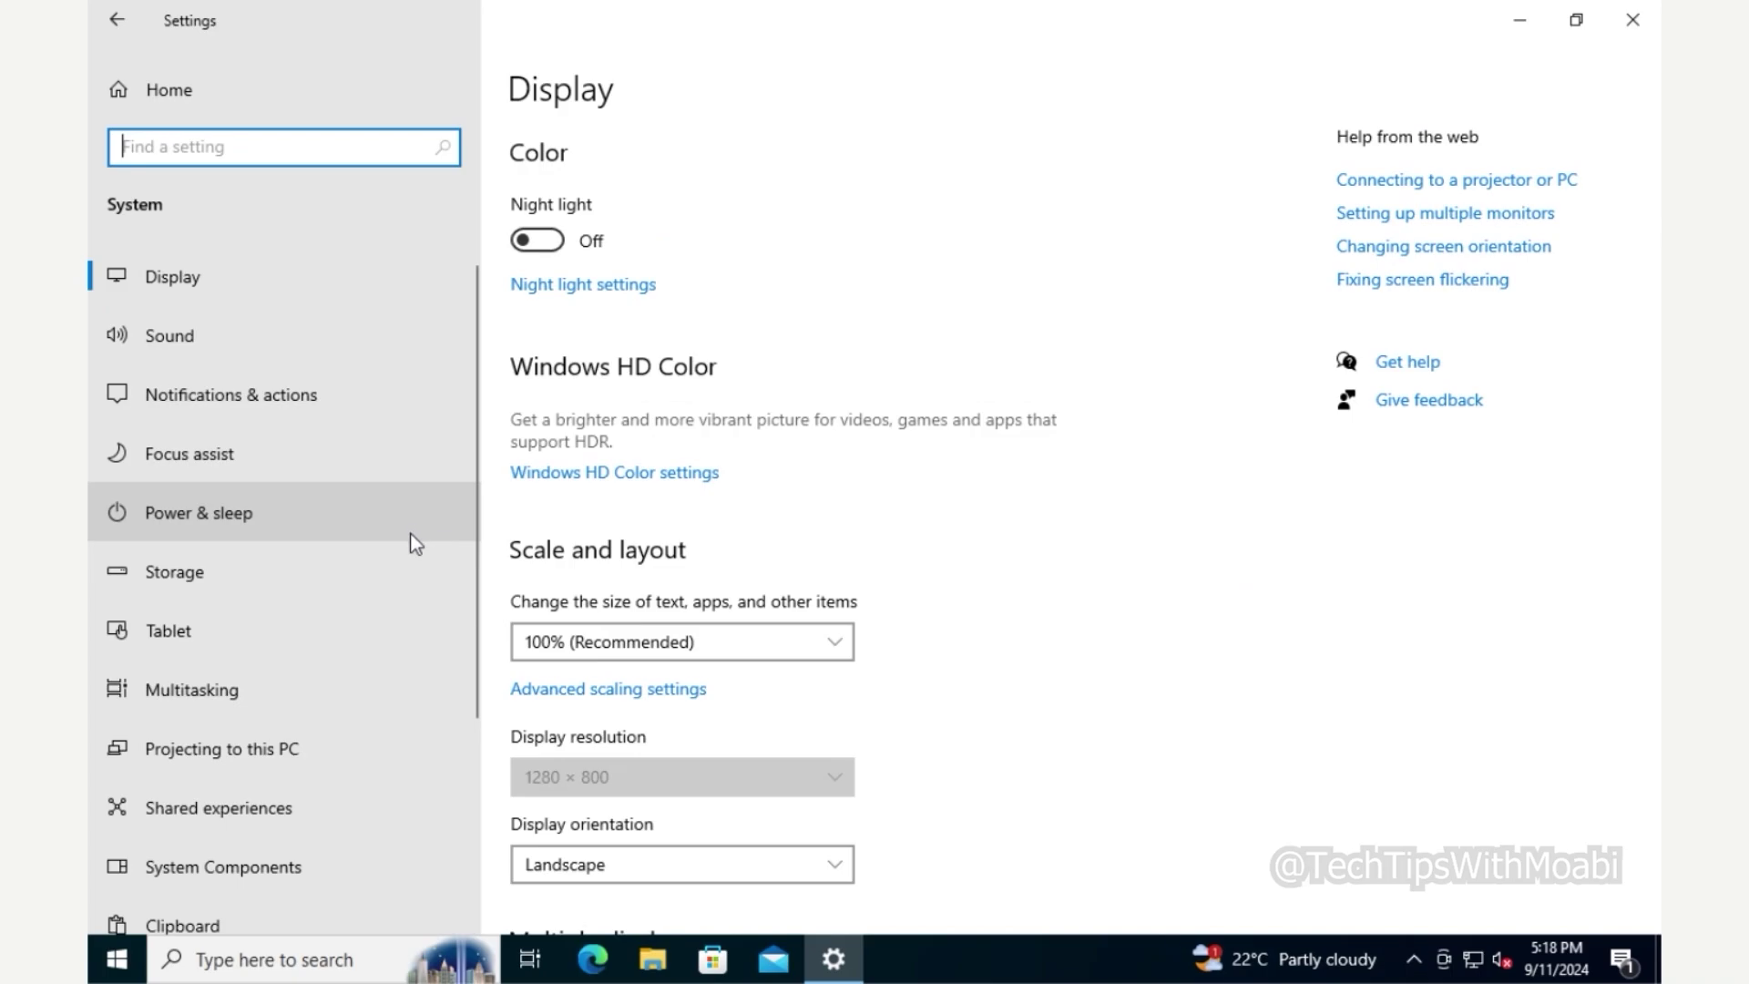
scroll(419, 535, "down", 3)
left_click(319, 794)
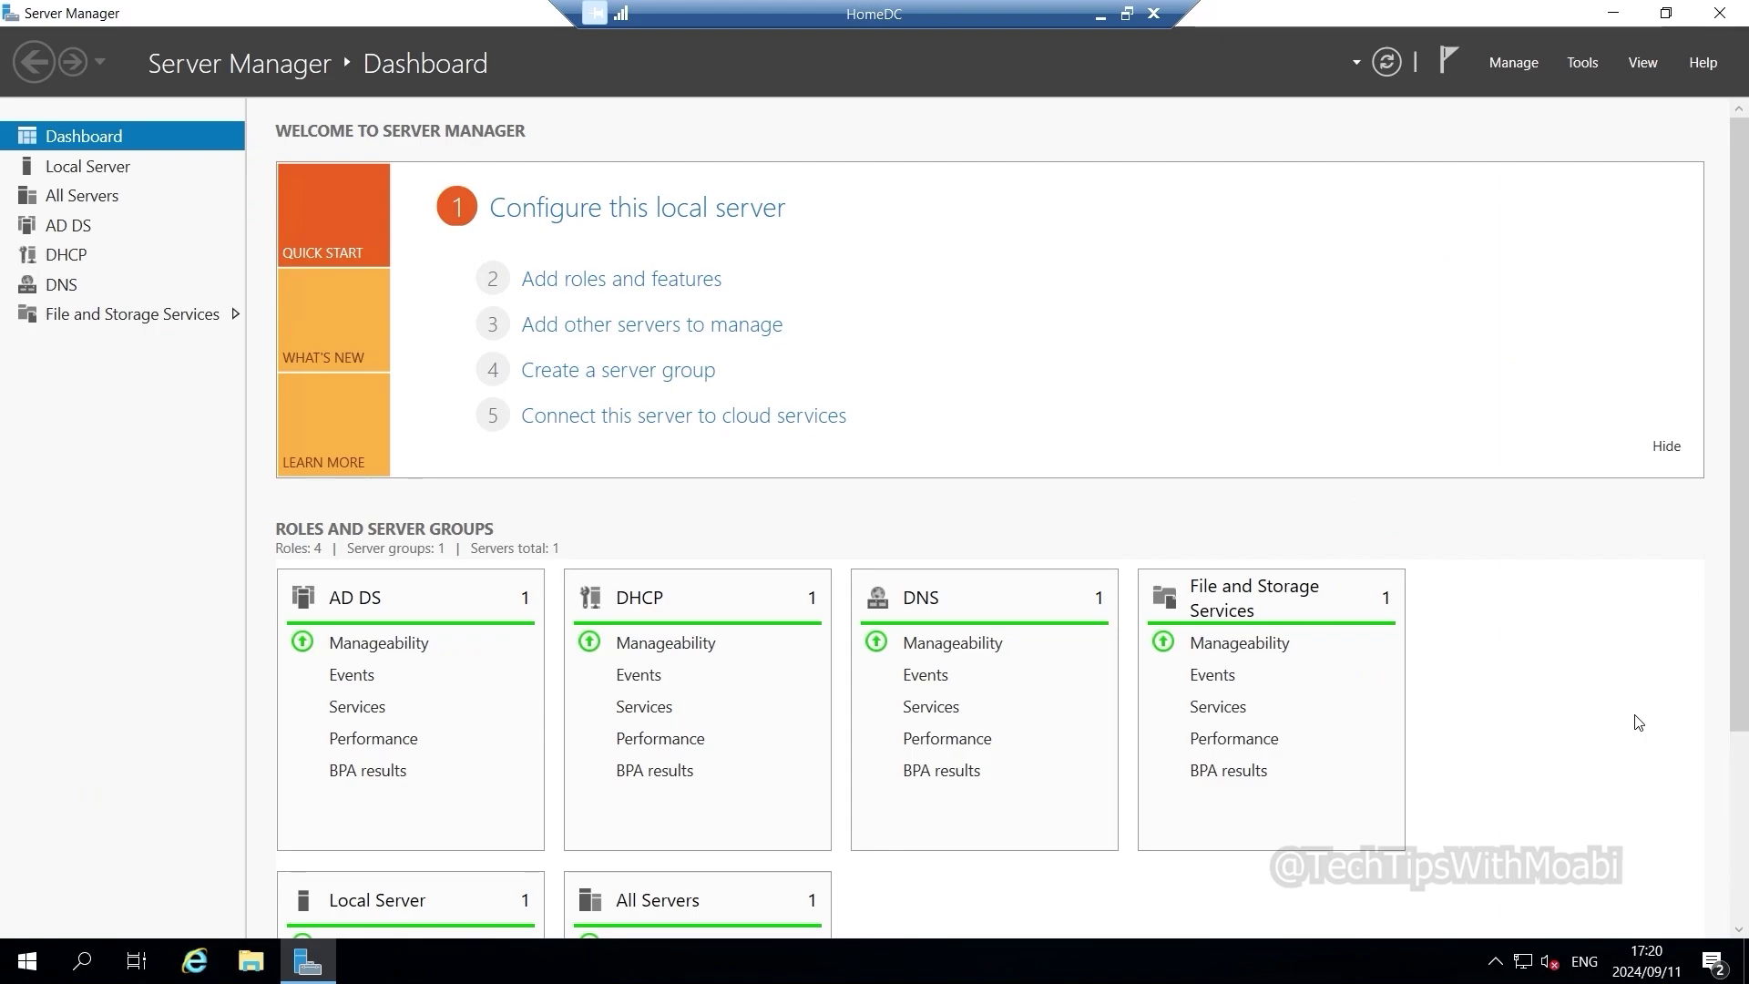
left_click(1590, 62)
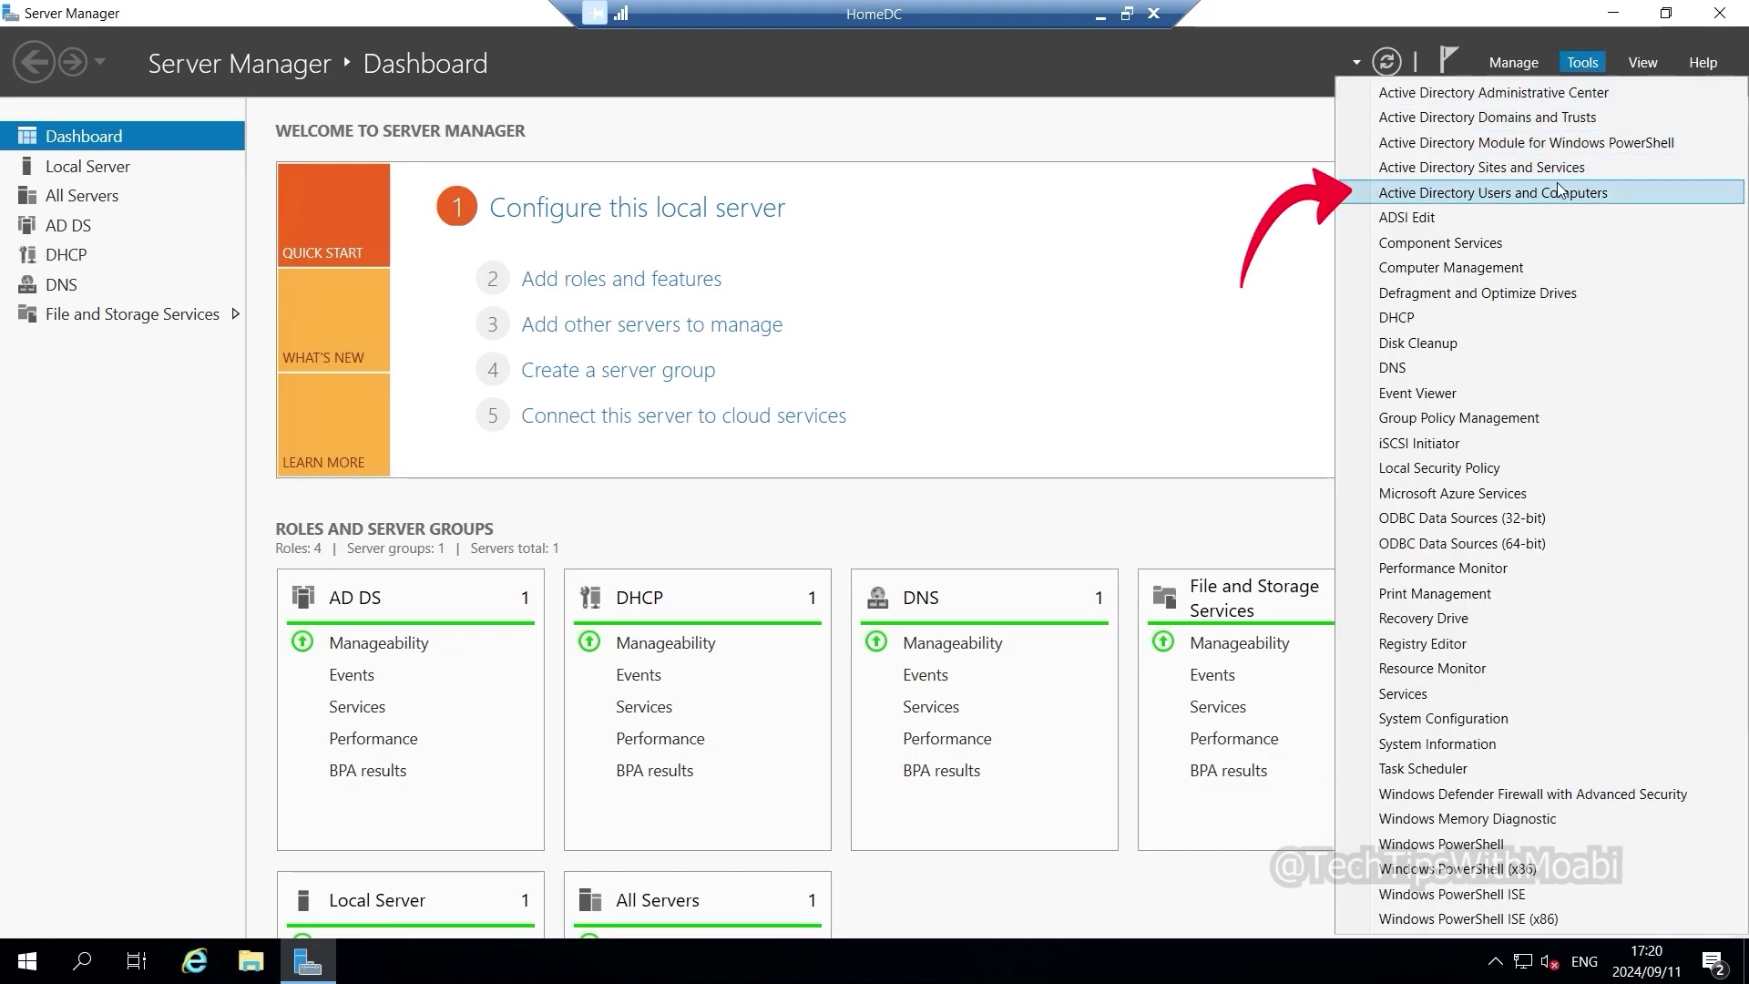
left_click(1638, 195)
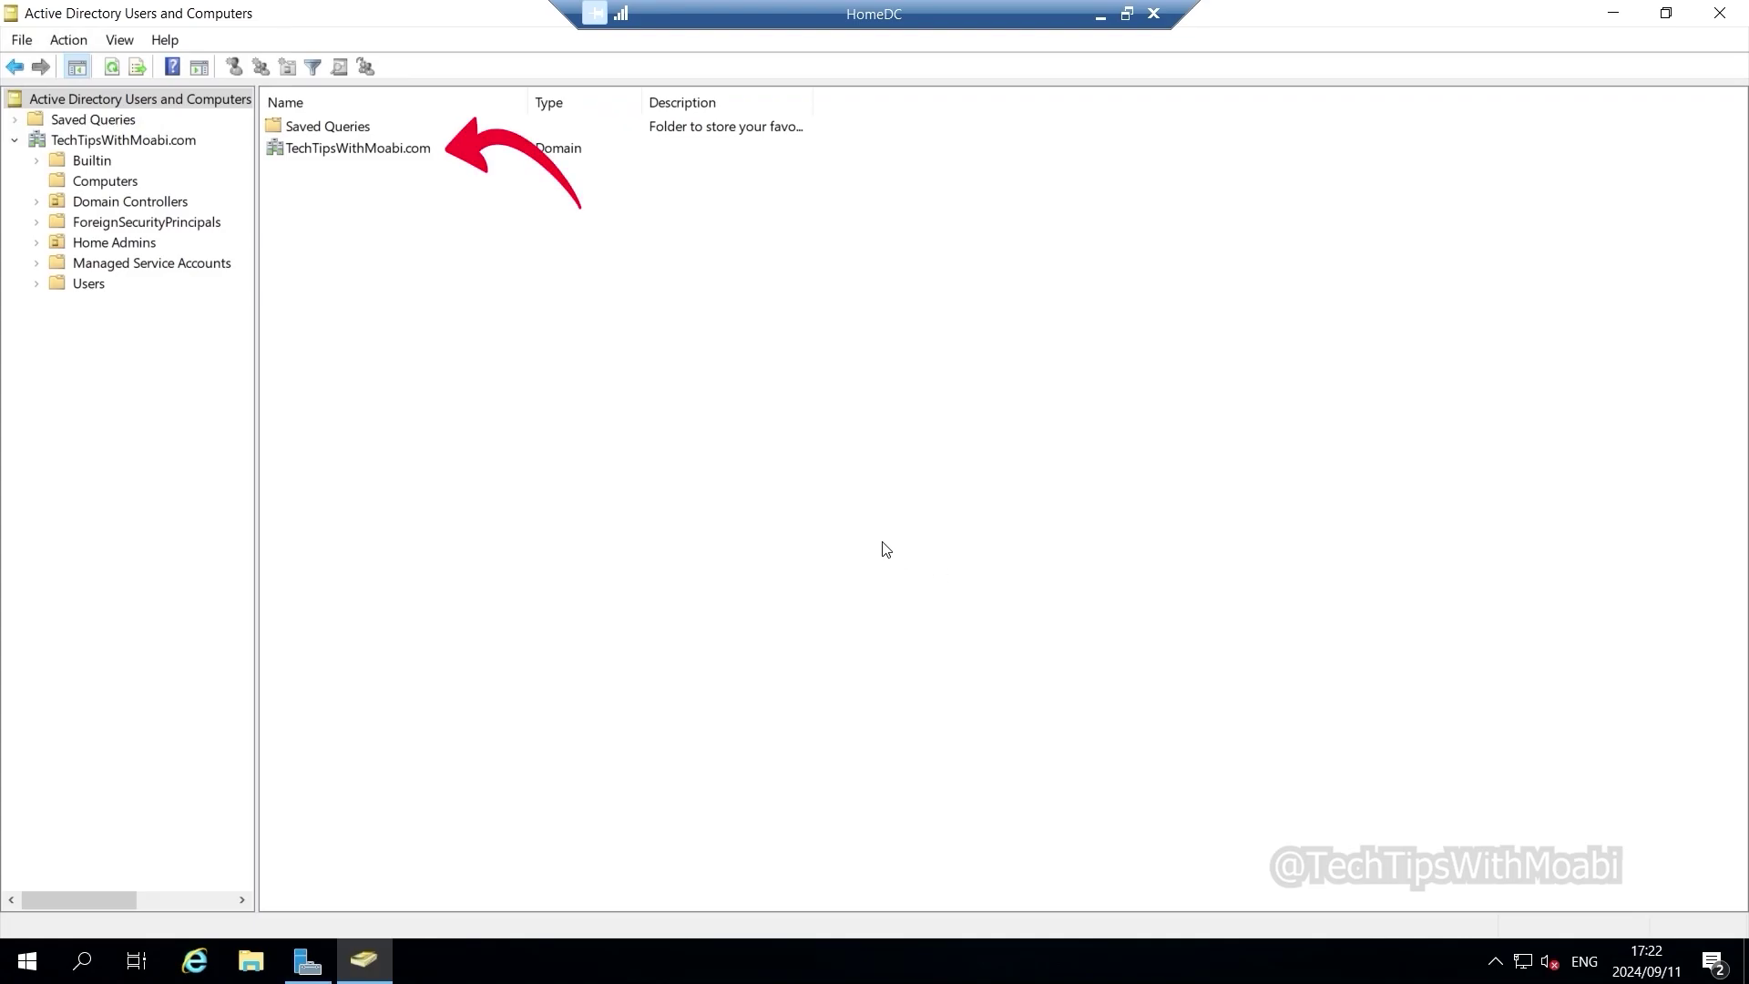
- Expand TechTipsWithMoabi.com, open Computers, and select the HOMEVM1 computer object
double_click(377, 150)
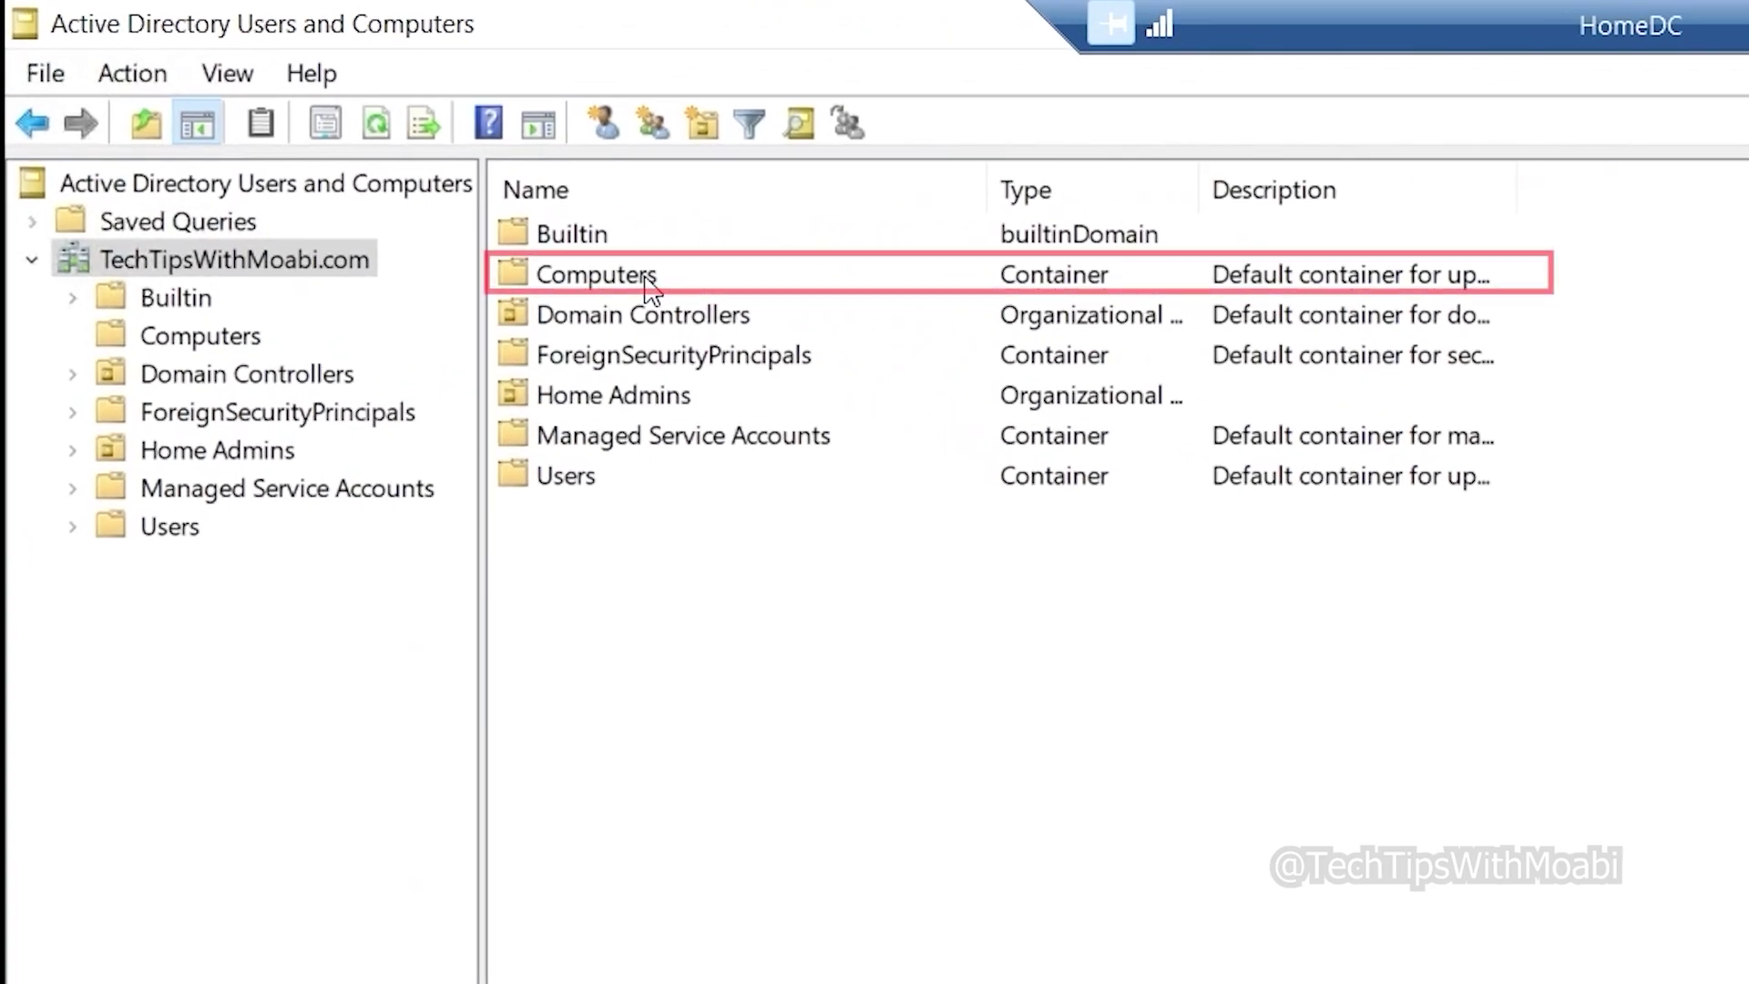
double_click(649, 277)
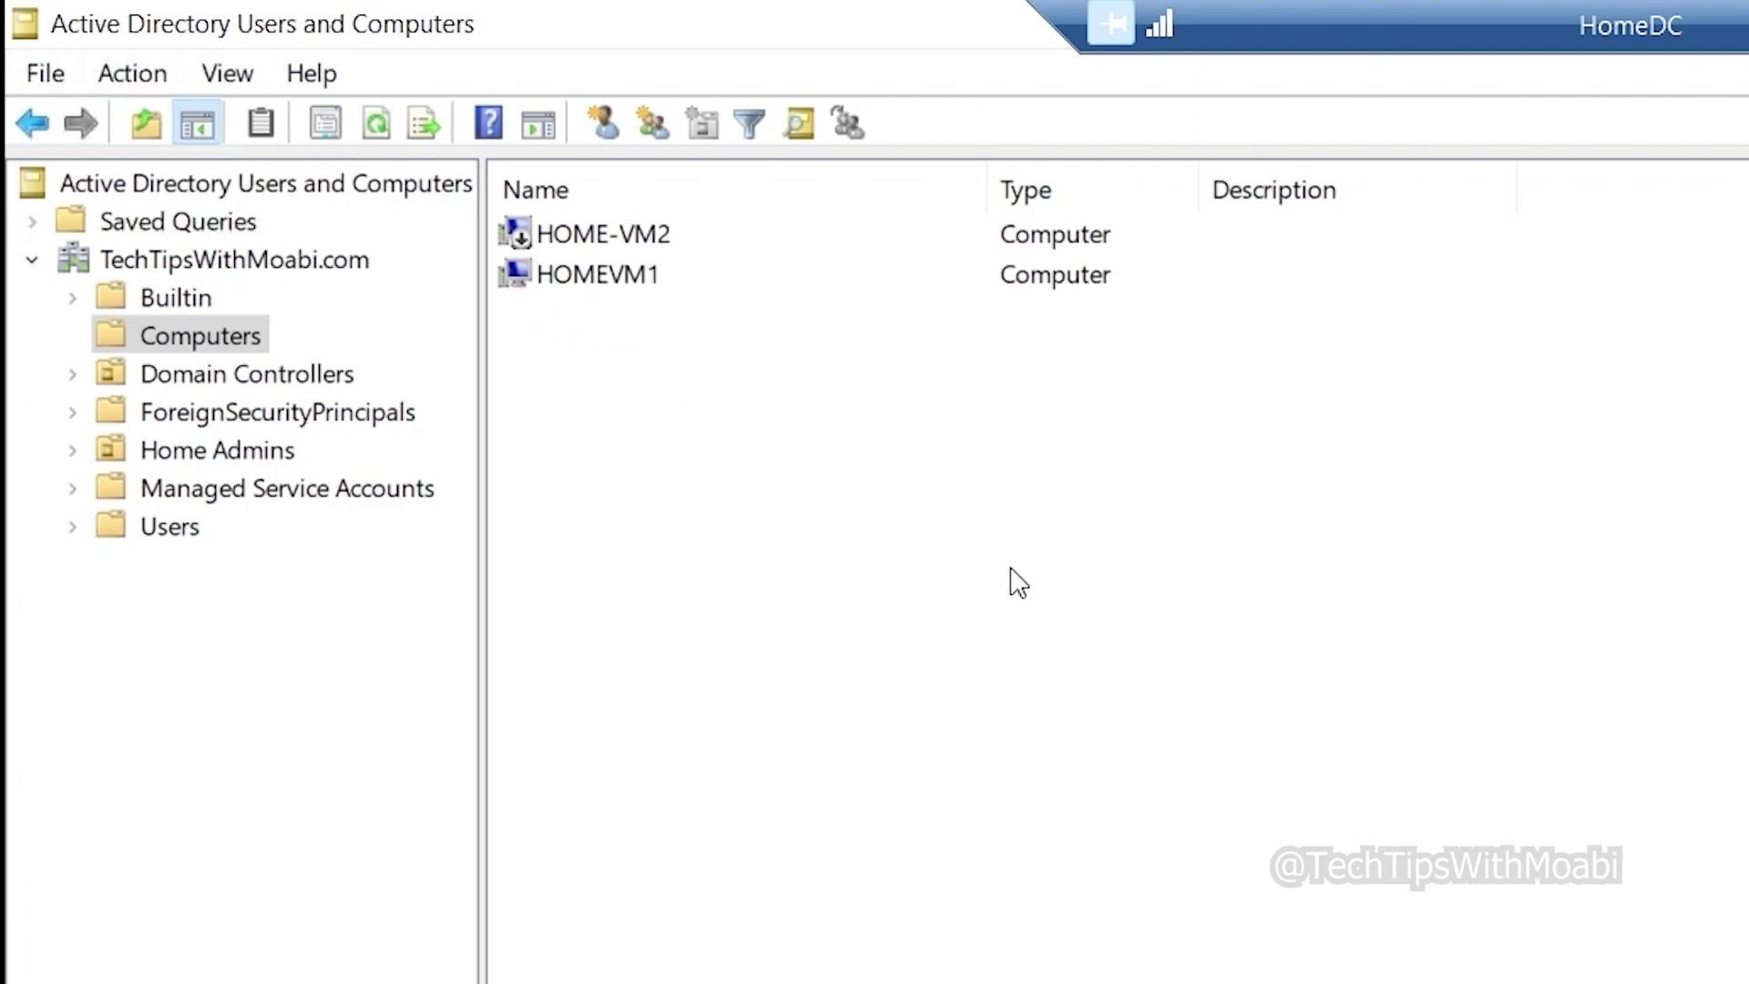
left_click(763, 277)
right_click(763, 267)
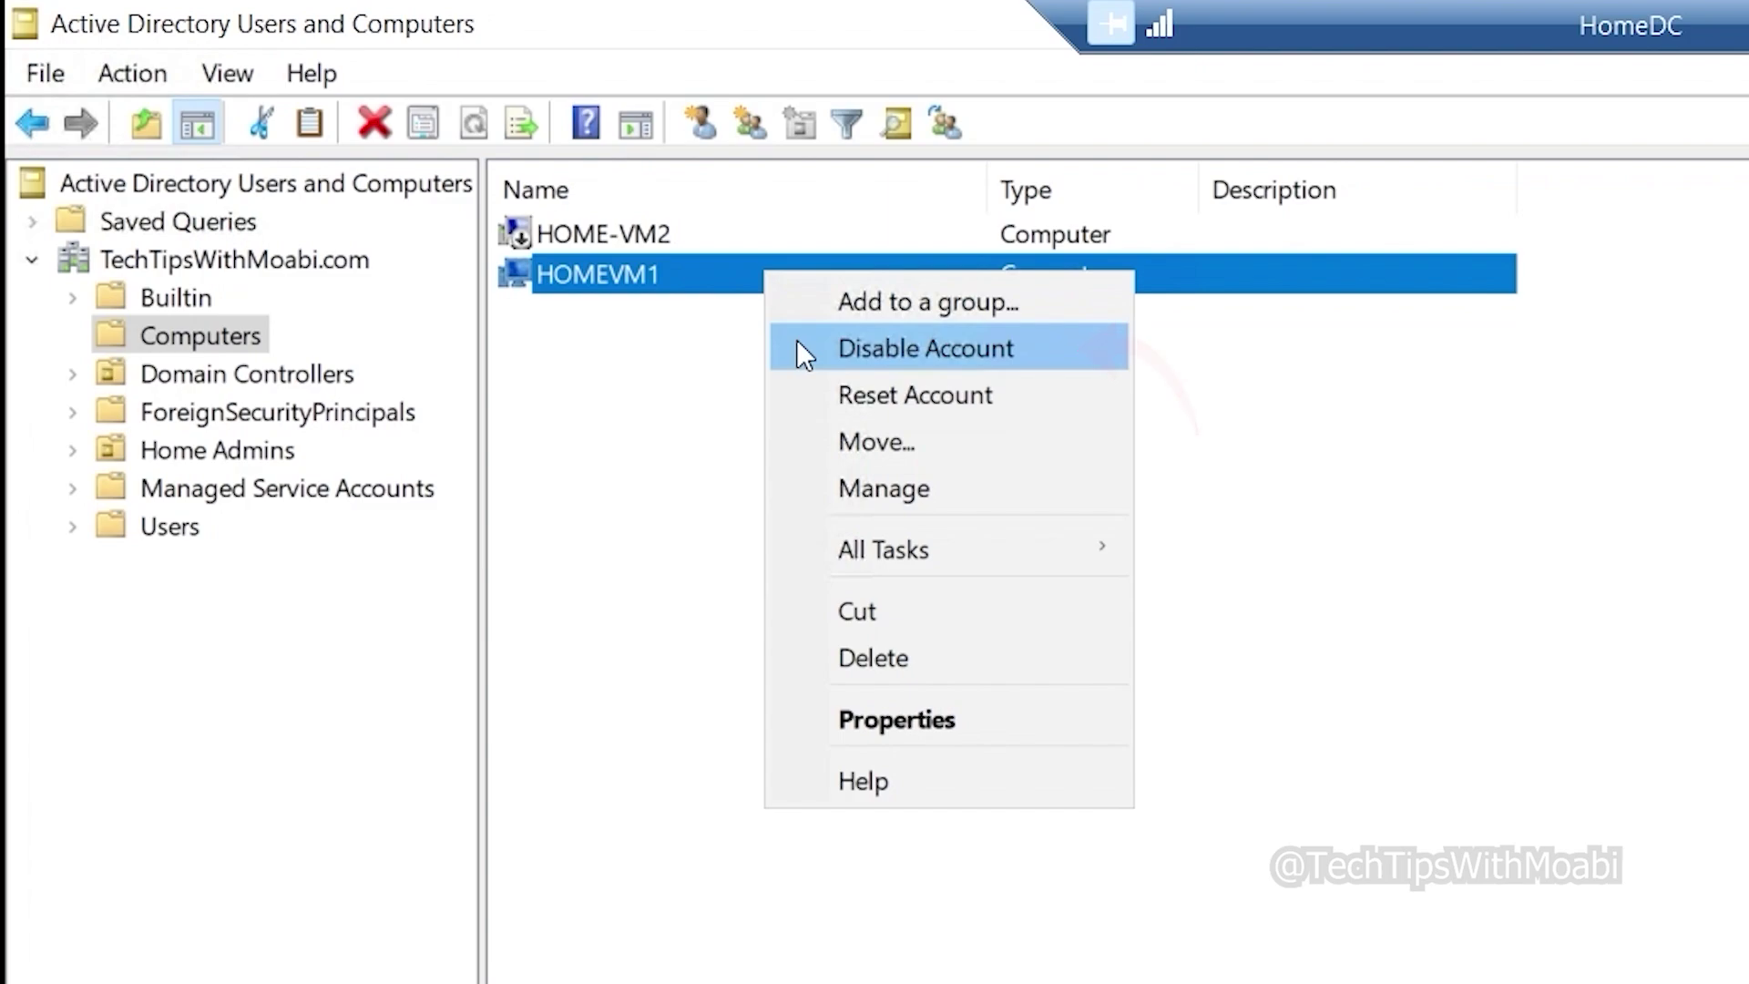
left_click(722, 250)
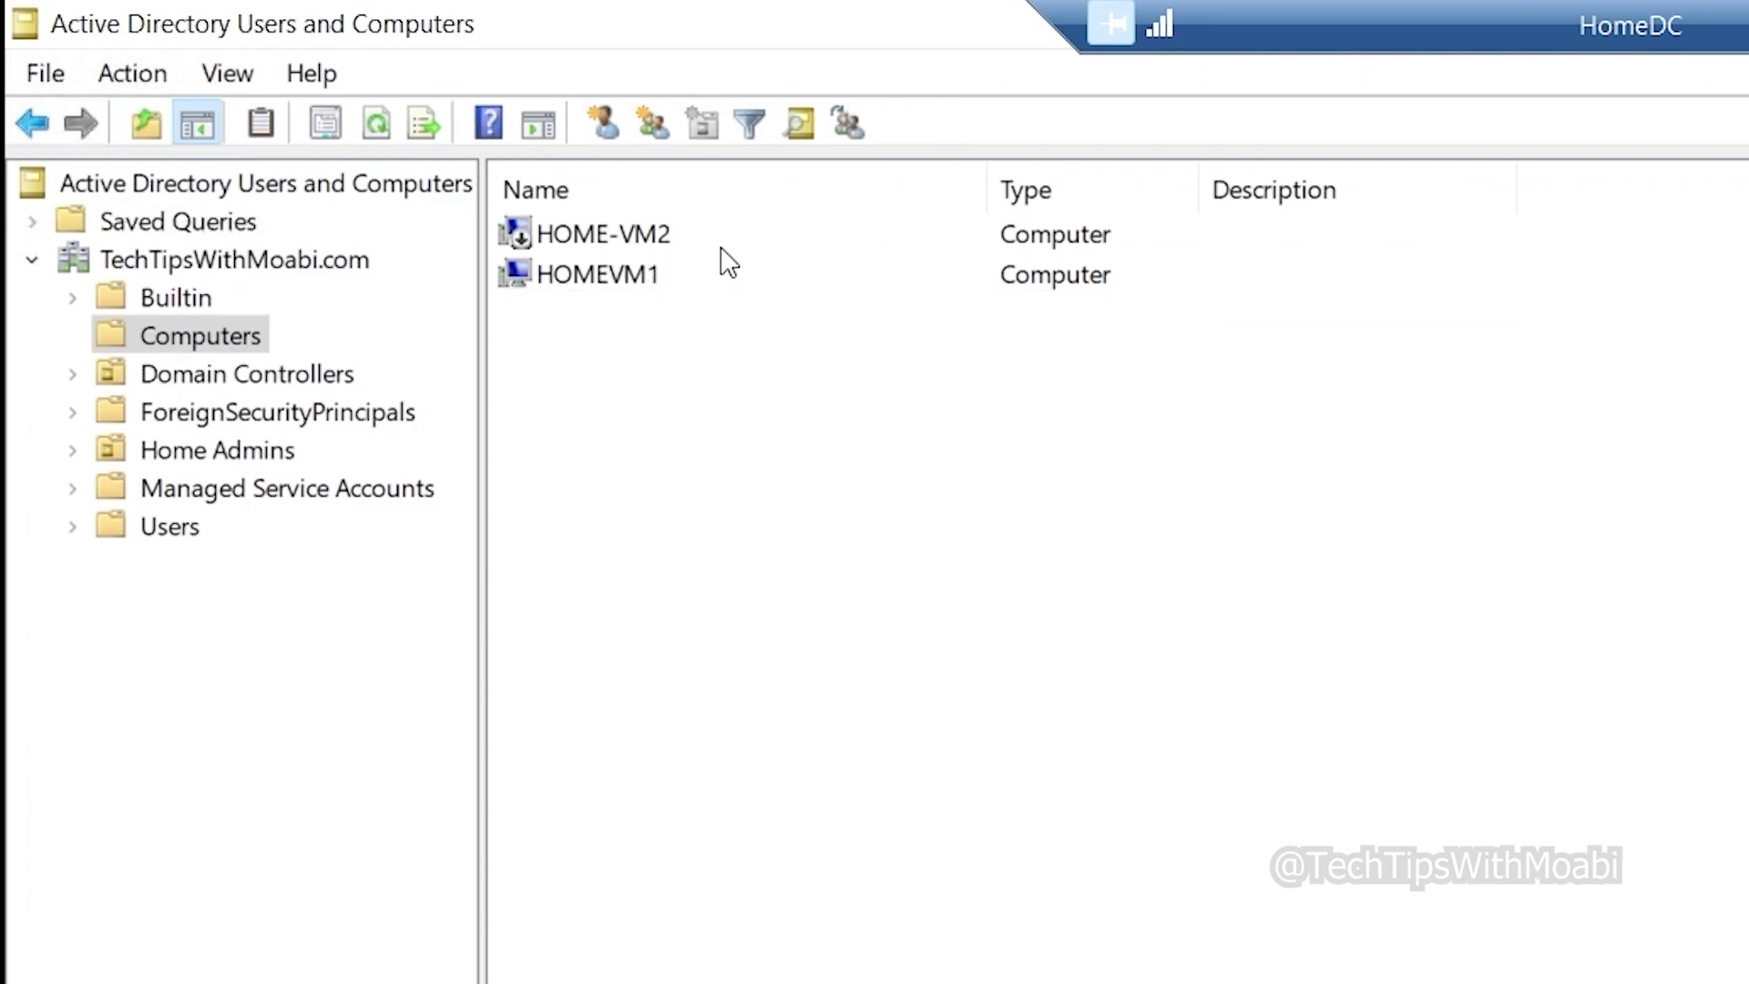
right_click(722, 248)
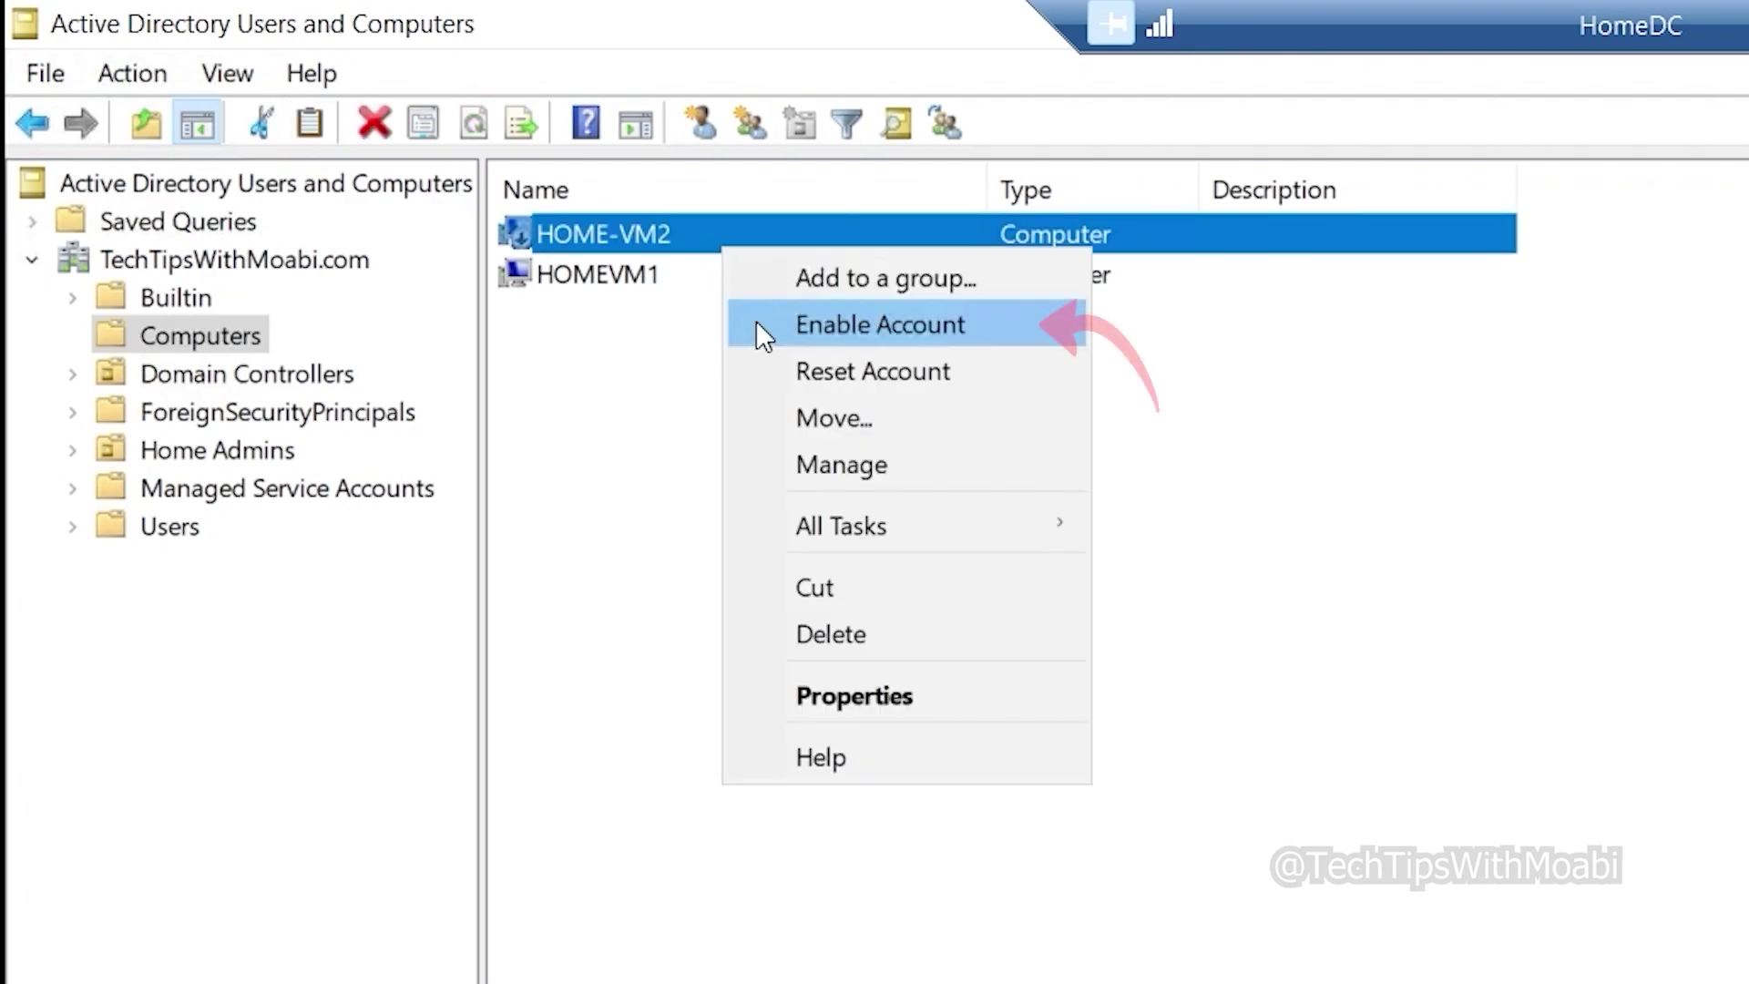